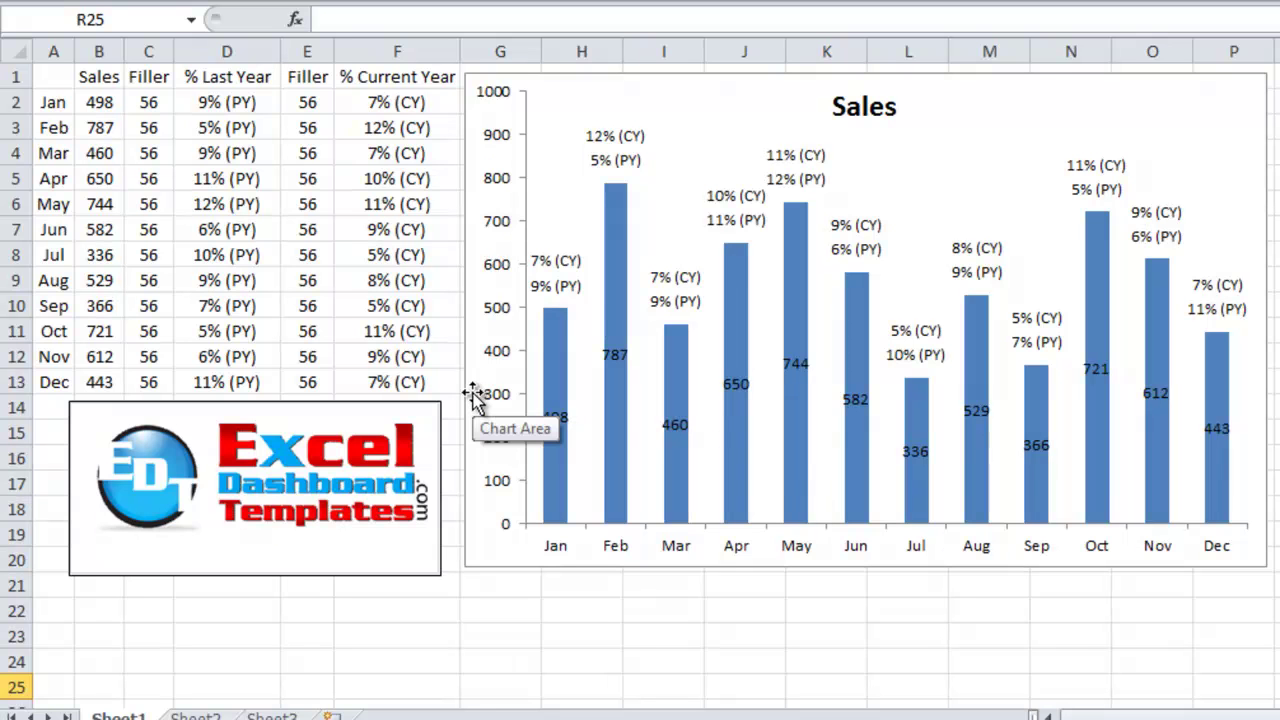
Step: Inspect the Sales series and its value labels against the Sales values B2:B13
{"action": "left_click", "coordinate": [553, 362]}
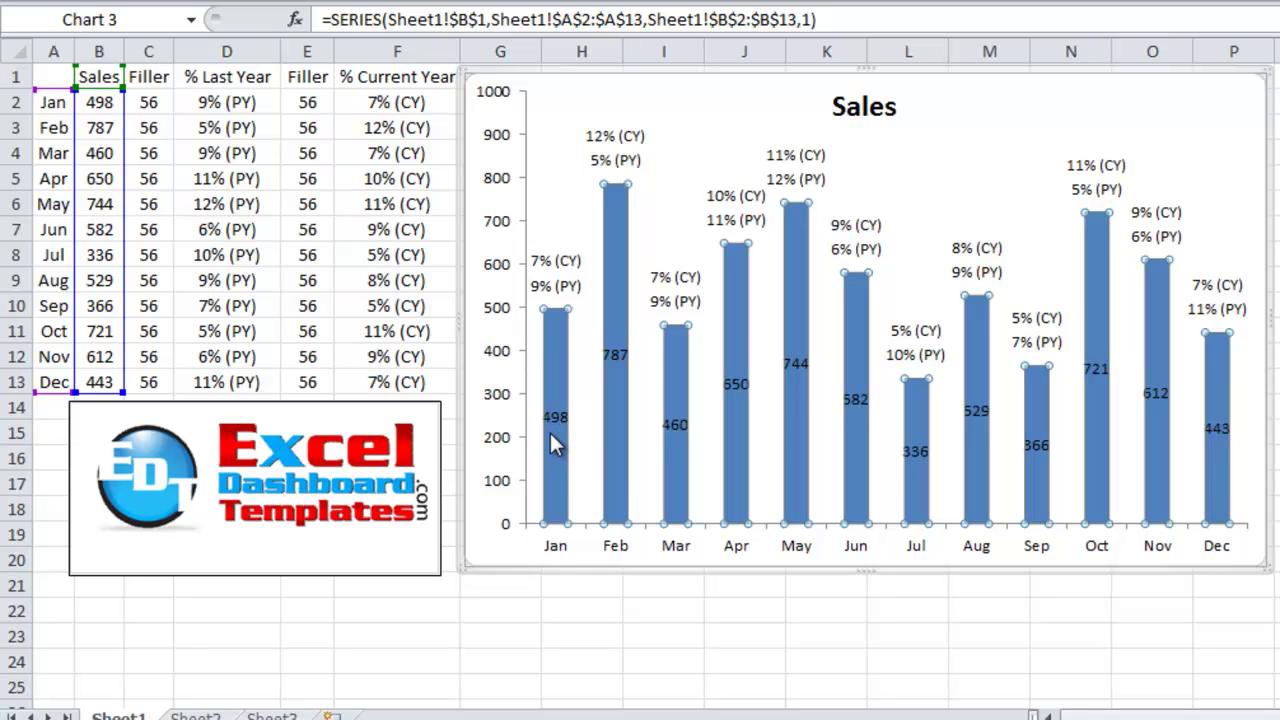
{"action": "mouse_move", "coordinate": [555, 443]}
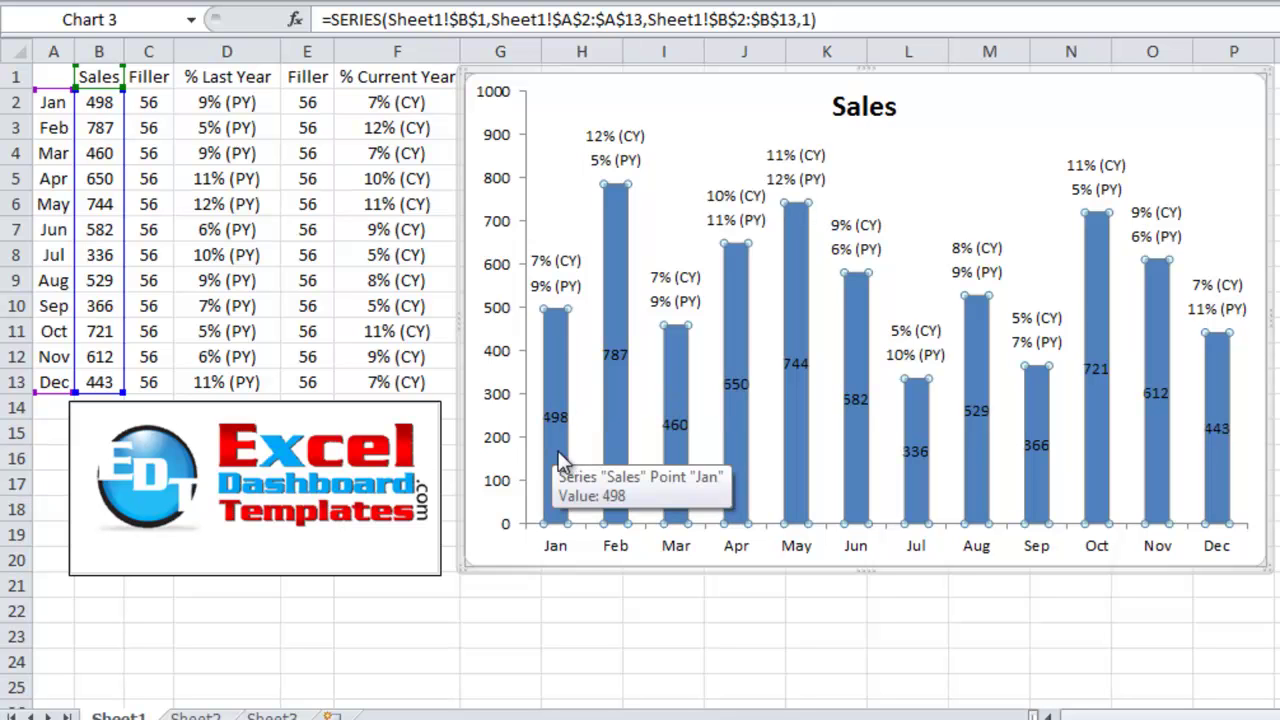
{"action": "left_click", "coordinate": [555, 418]}
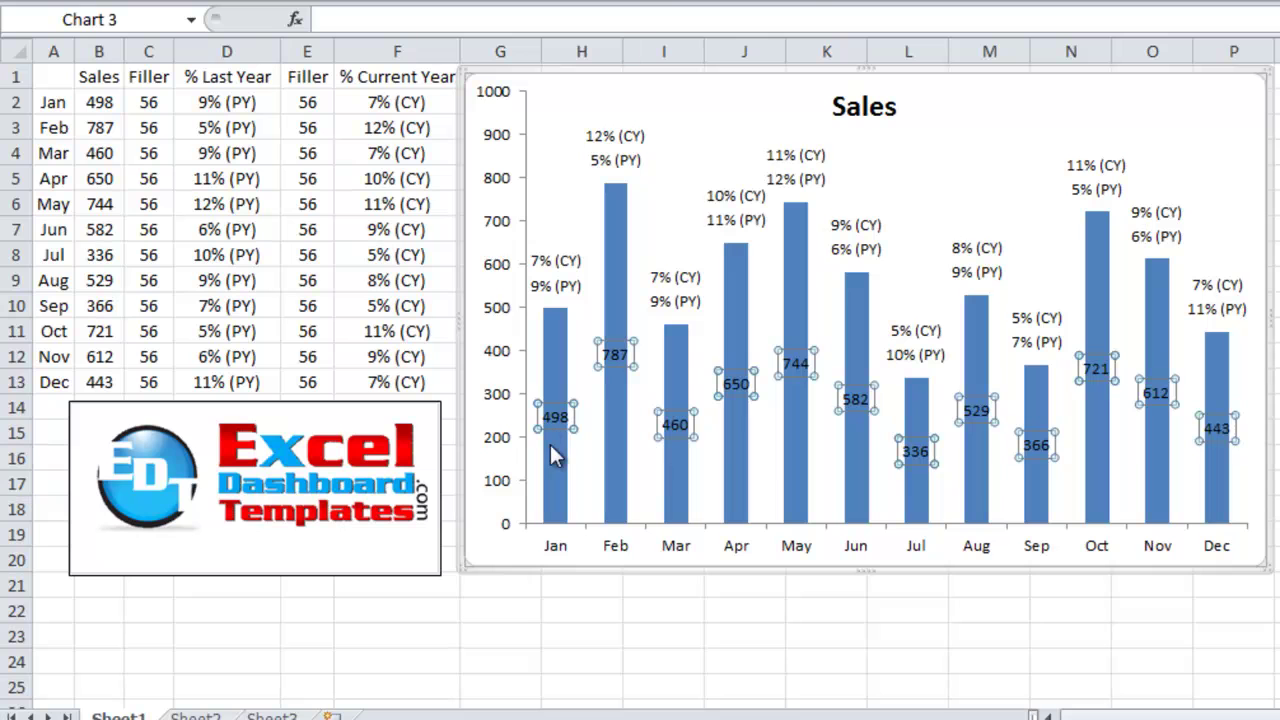
{"action": "left_click", "coordinate": [556, 450]}
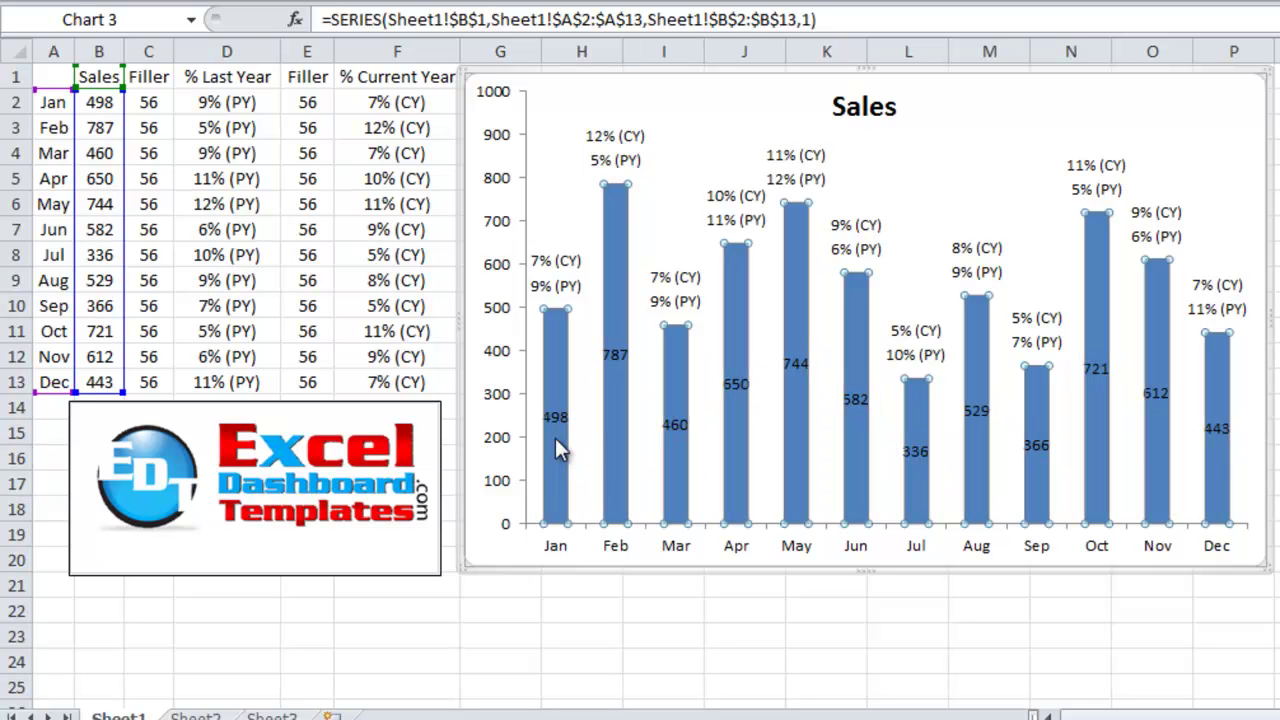
{"action": "left_click_drag", "start_coordinate": [92, 97], "coordinate": [105, 380]}
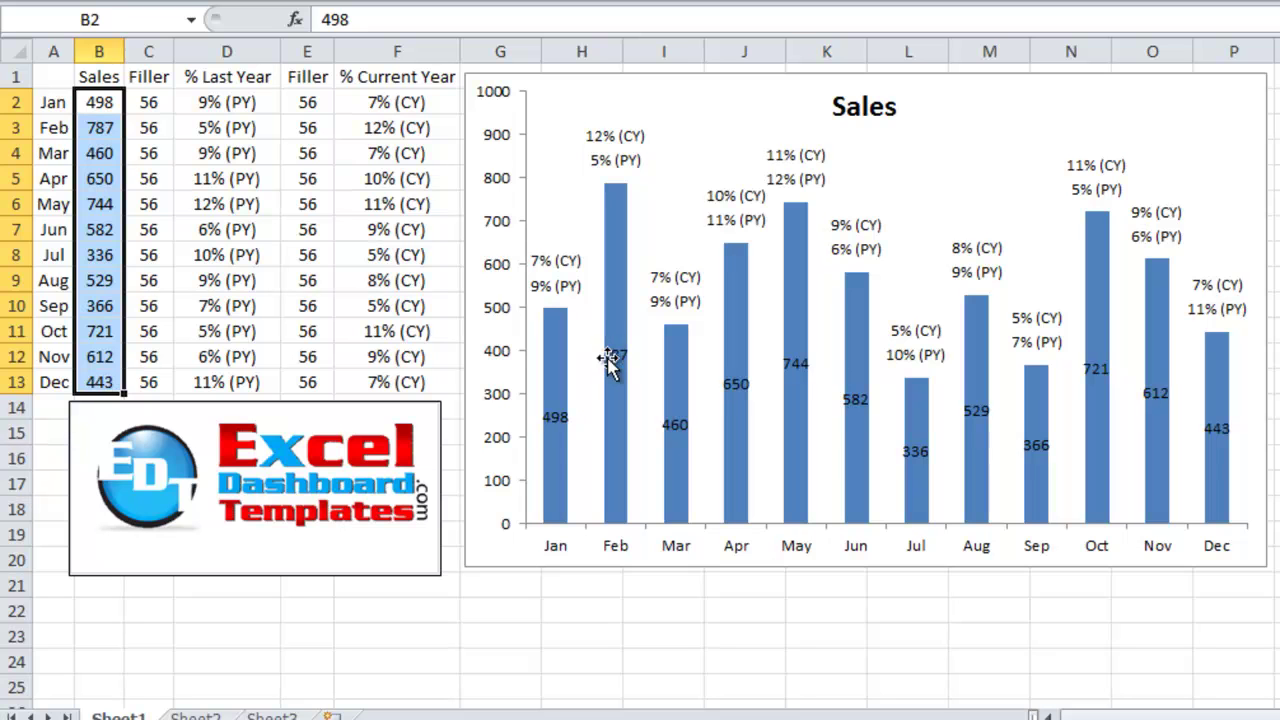
{"action": "left_click", "coordinate": [556, 420]}
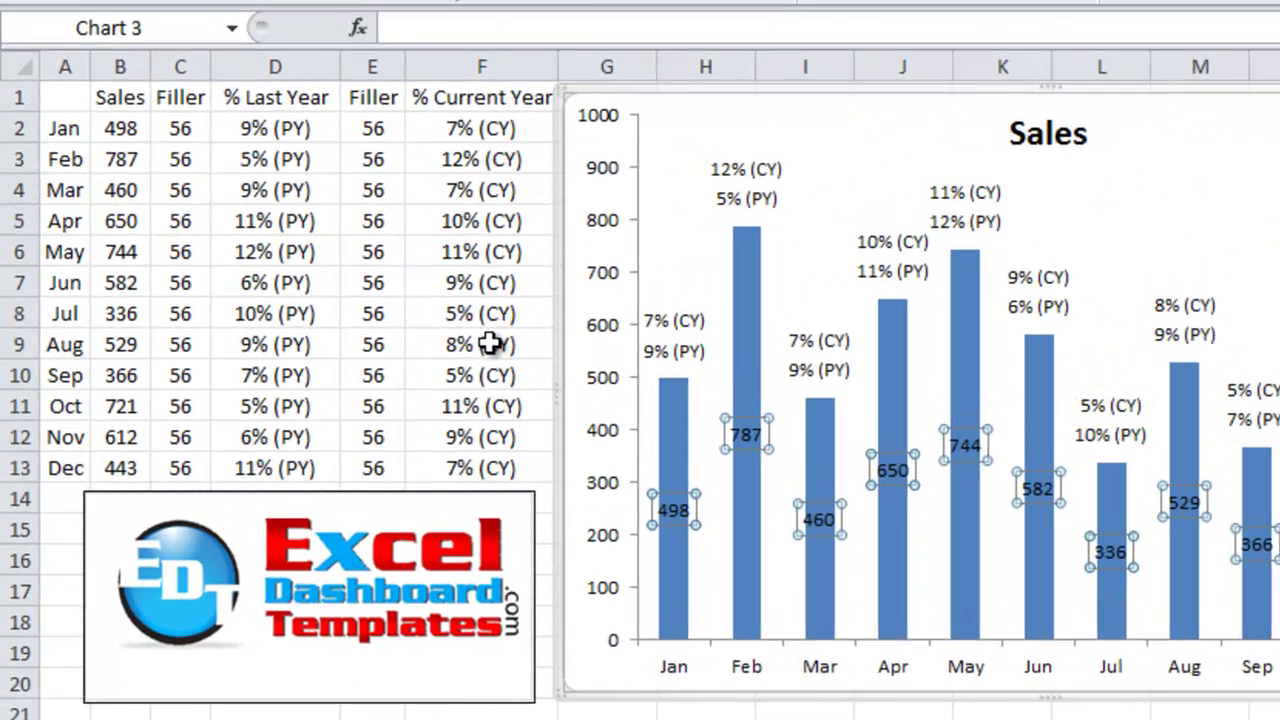
Step: Review the Filler and % Last Year helper columns C1:E13 that feed the chart
{"action": "left_click", "coordinate": [180, 190]}
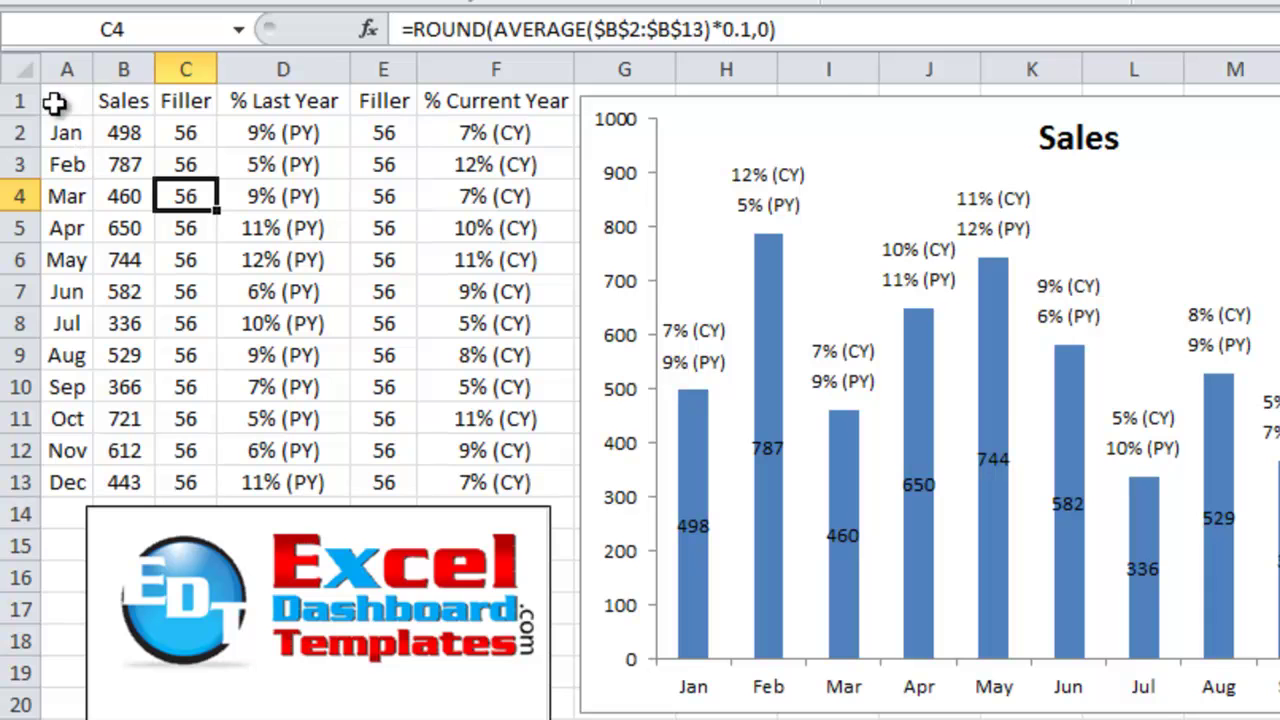
{"action": "left_click_drag", "start_coordinate": [51, 104], "coordinate": [103, 482]}
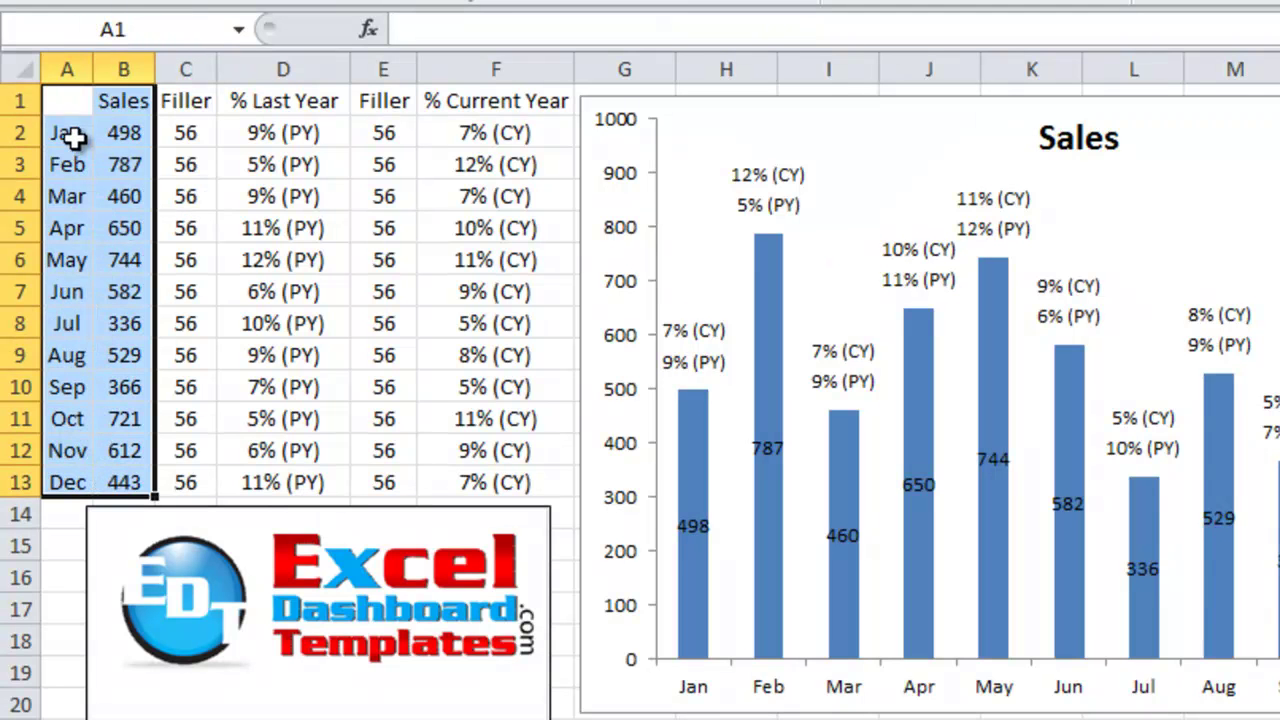
{"action": "left_click_drag", "start_coordinate": [183, 100], "coordinate": [208, 480]}
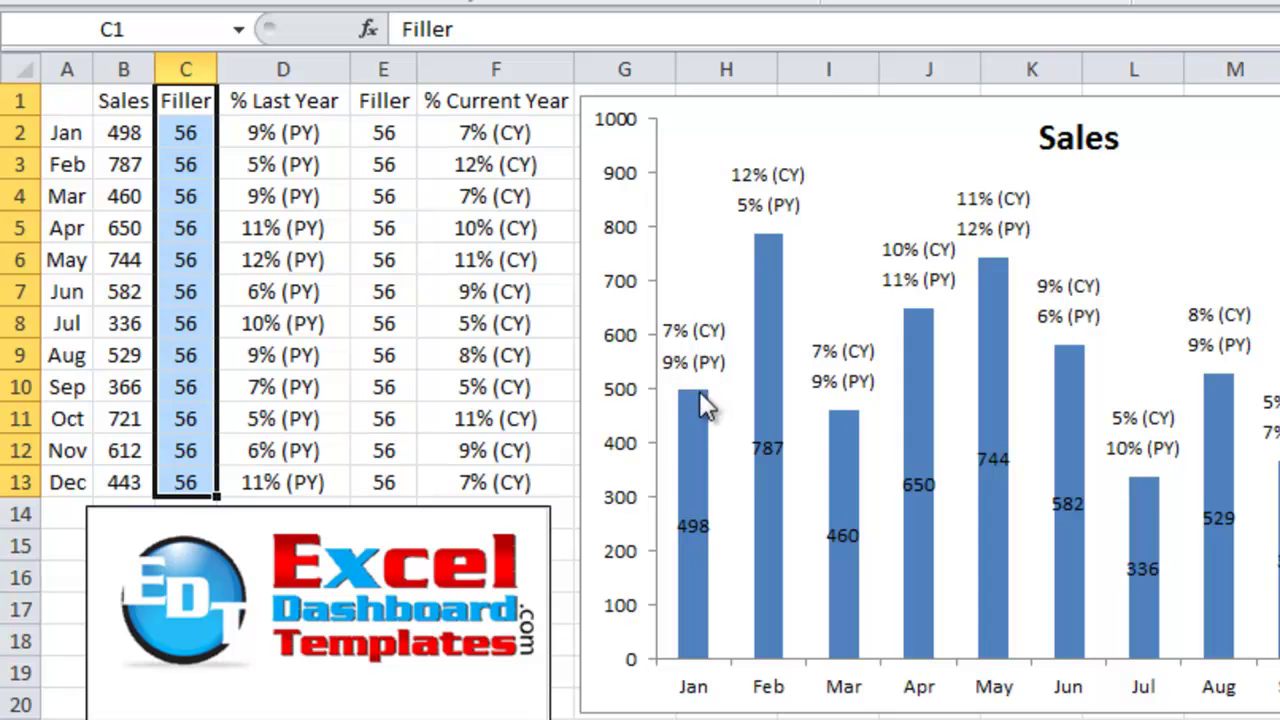
{"action": "mouse_move", "coordinate": [696, 396]}
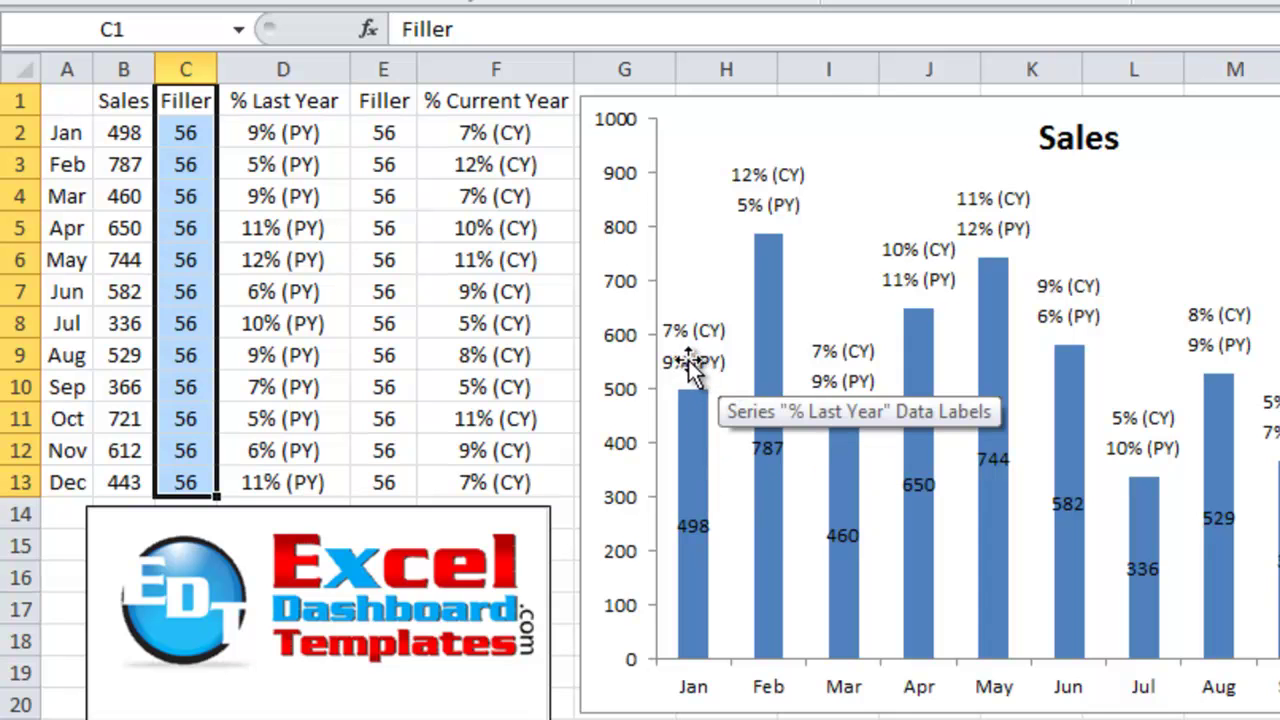
{"action": "left_click_drag", "start_coordinate": [295, 100], "coordinate": [300, 476]}
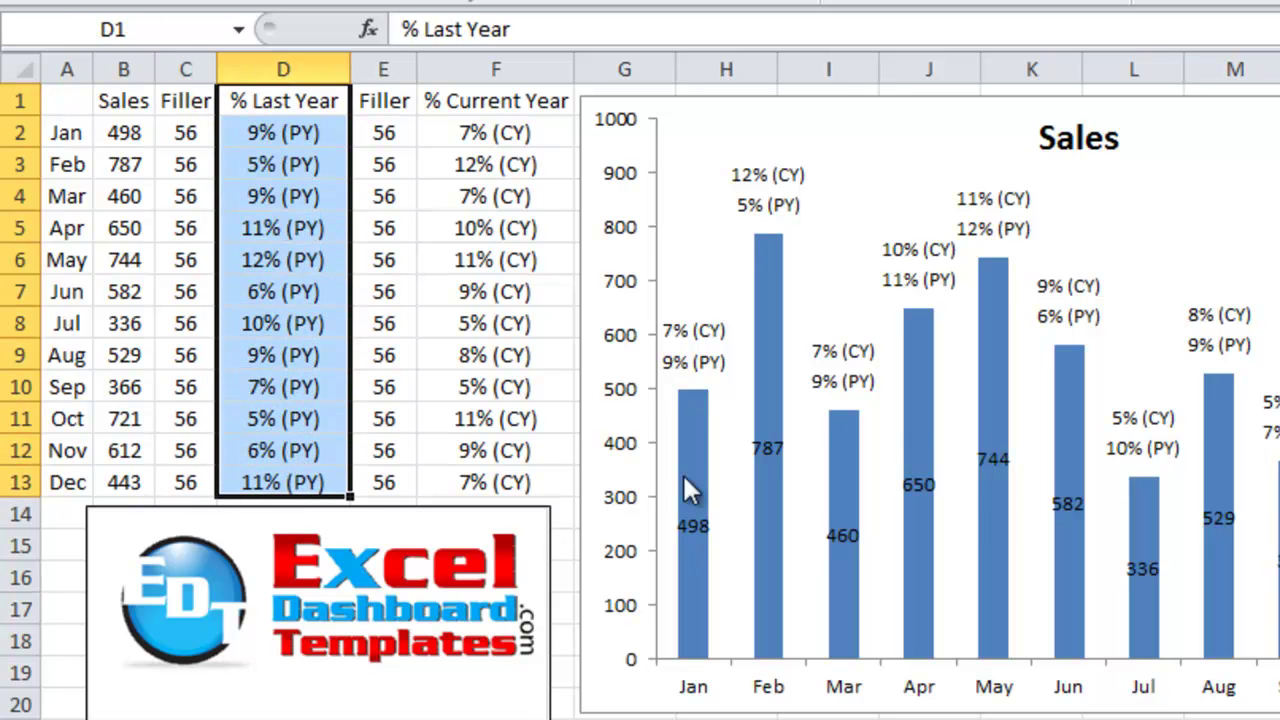
{"action": "left_click", "coordinate": [283, 140]}
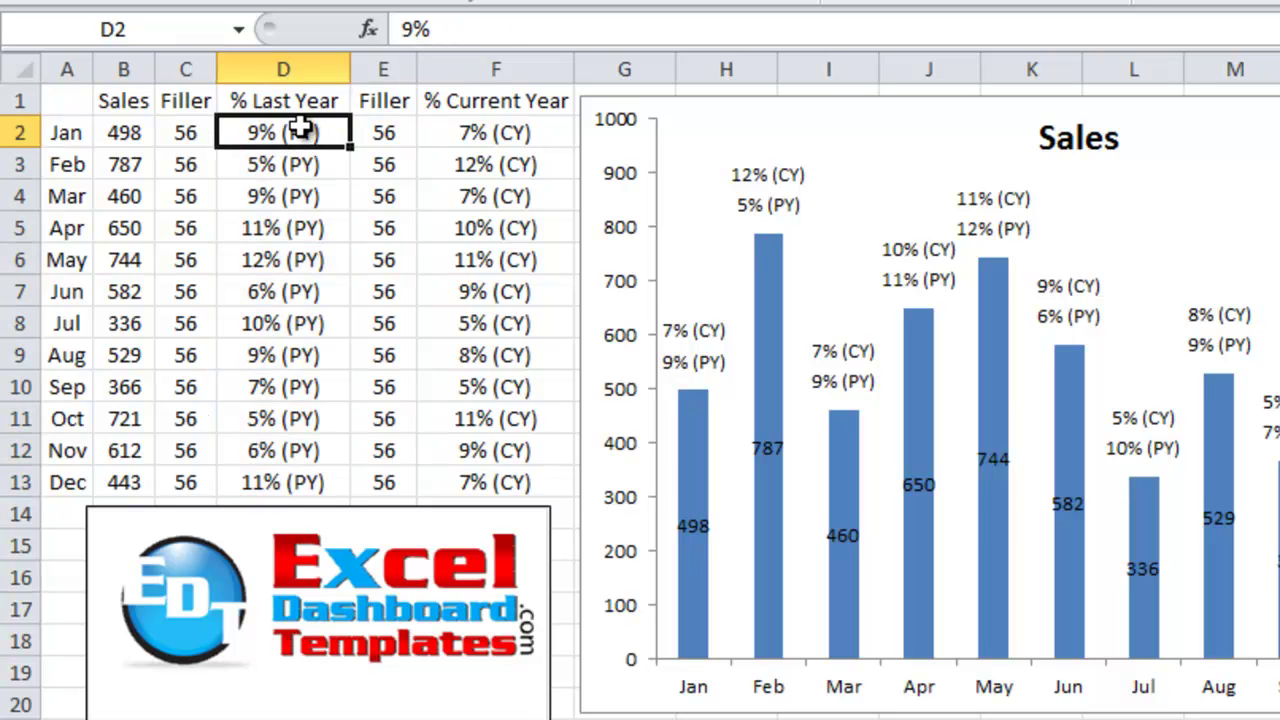
{"action": "left_click_drag", "start_coordinate": [330, 130], "coordinate": [330, 480]}
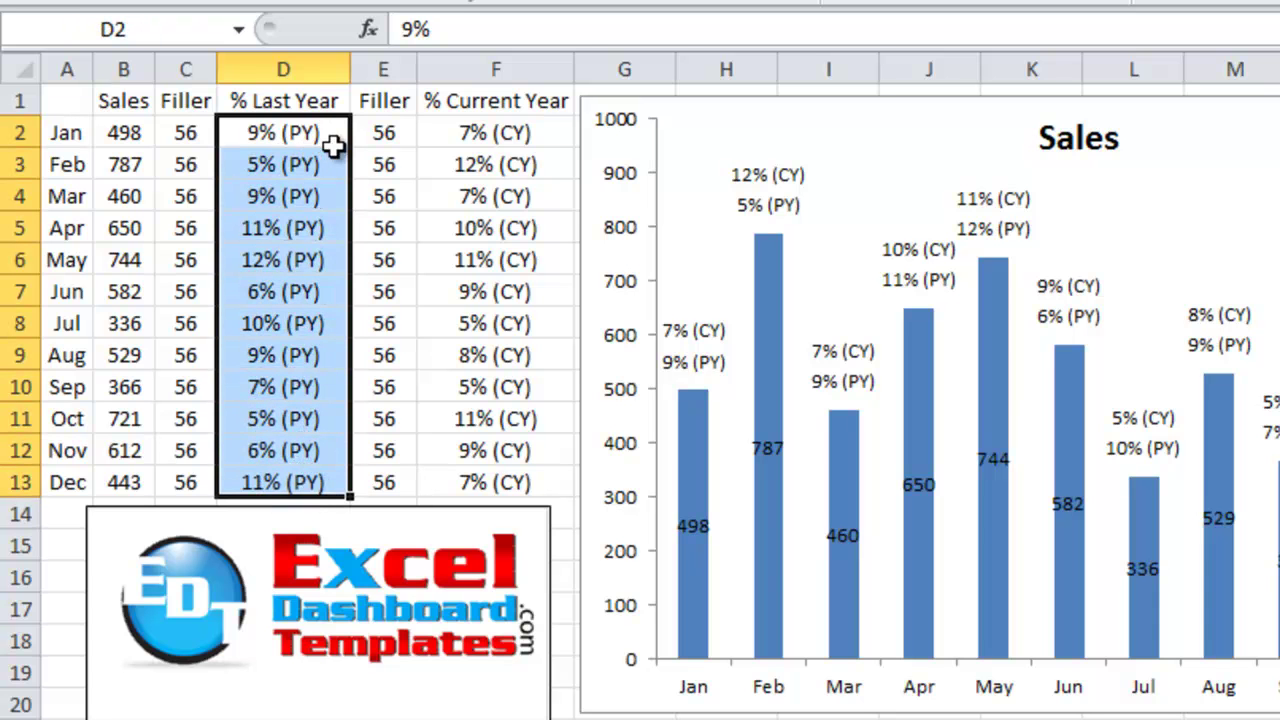
{"action": "left_click_drag", "start_coordinate": [420, 134], "coordinate": [369, 466]}
{"action": "left_click", "coordinate": [378, 100]}
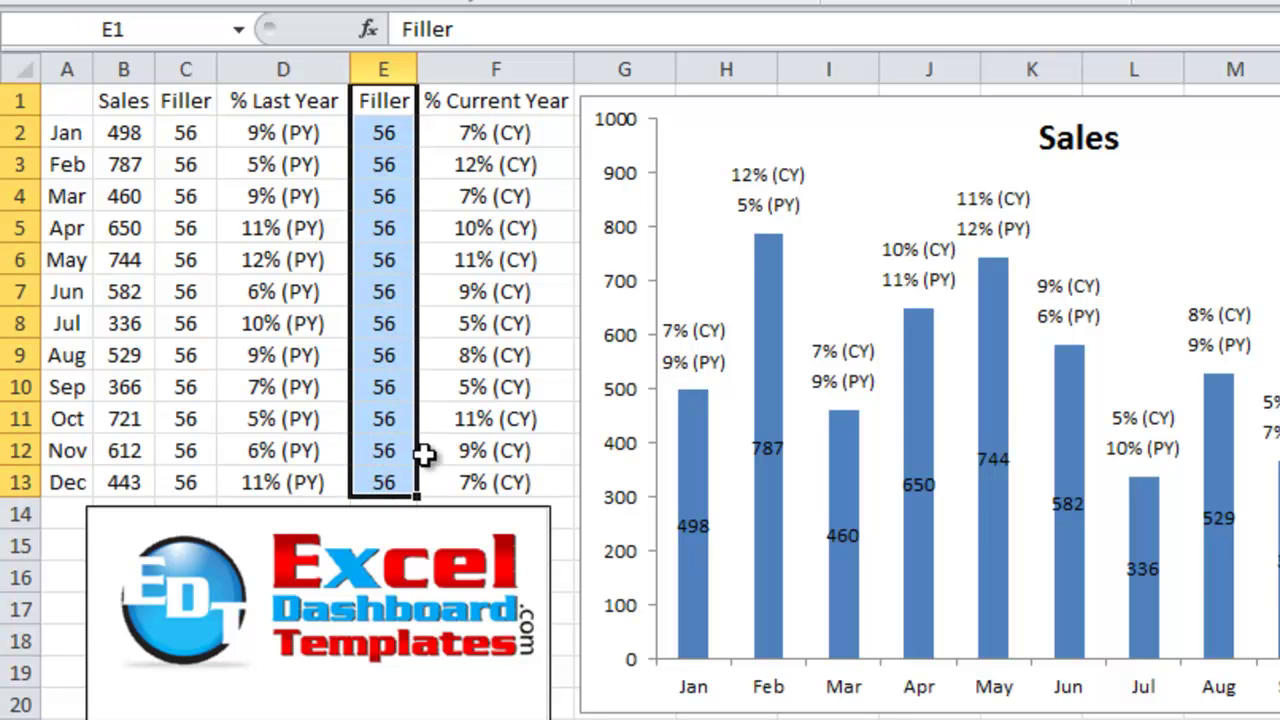
Step: Check the percentage label series and the F2 formula unchanged, then delete the Sales chart
{"action": "left_click", "coordinate": [706, 362]}
{"action": "key", "text": "Up"}
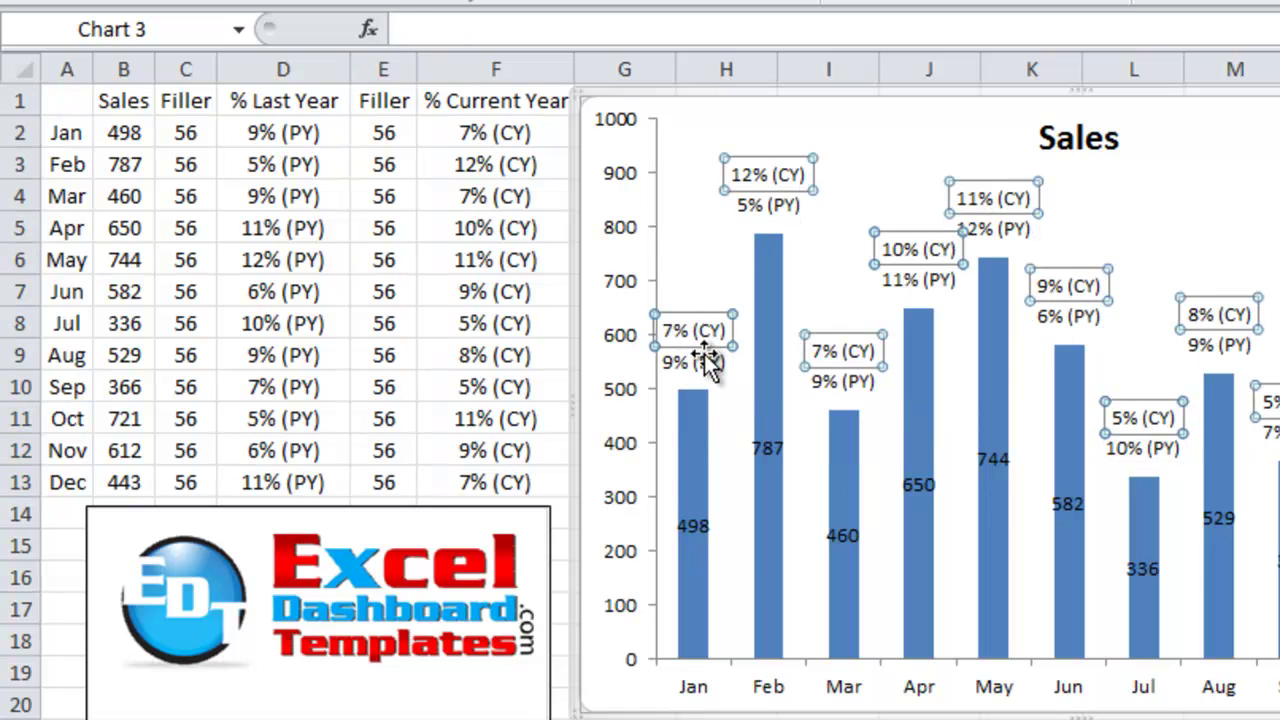
{"action": "key", "text": "Down"}
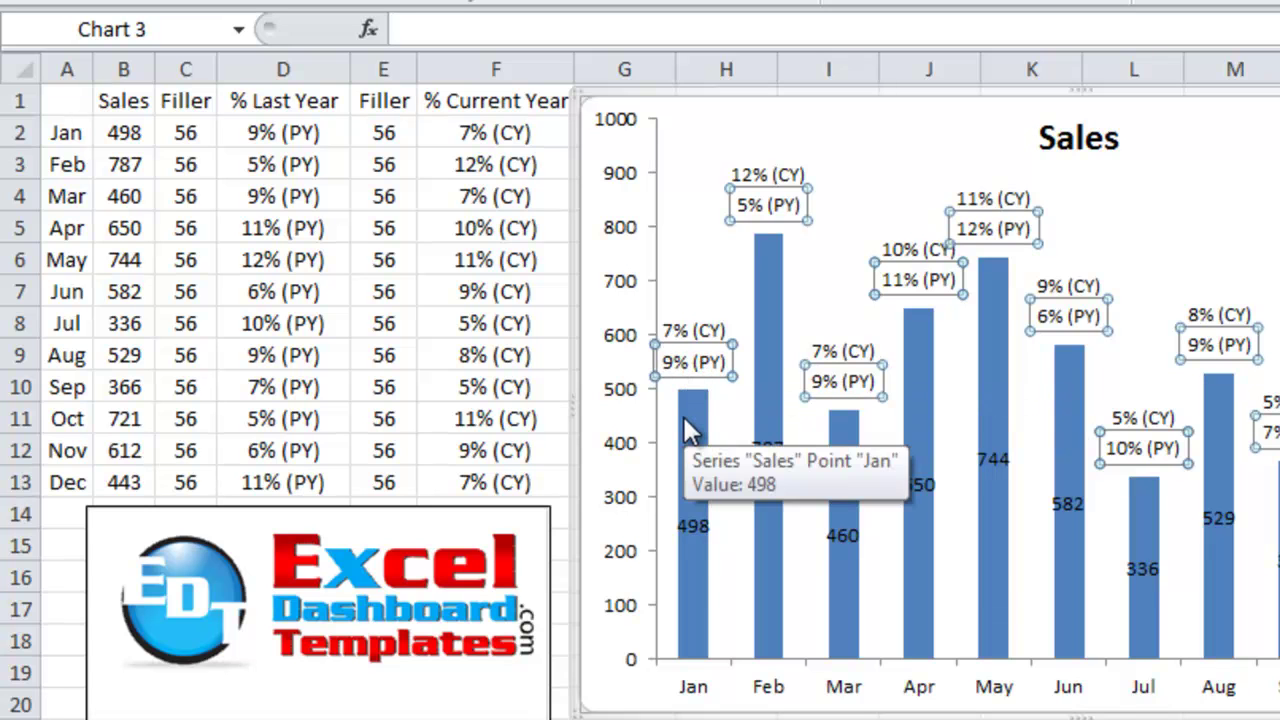
{"action": "left_click", "coordinate": [462, 128]}
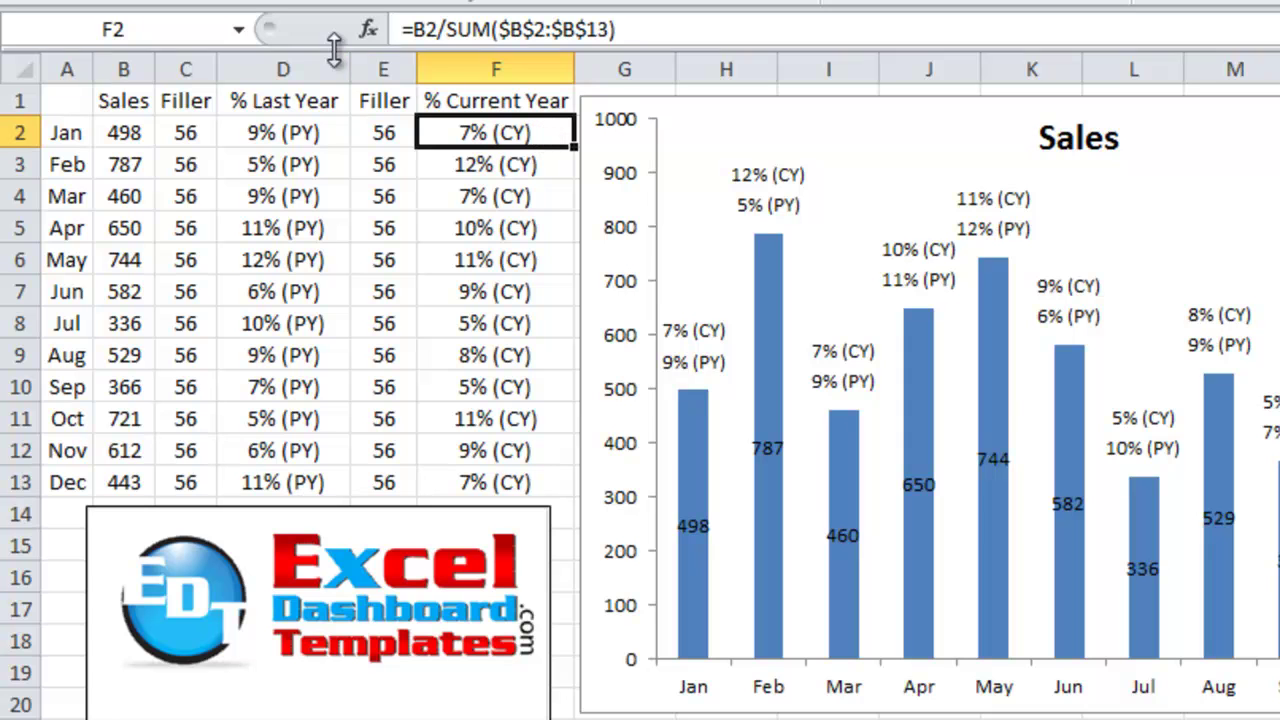
{"action": "key", "text": "F2"}
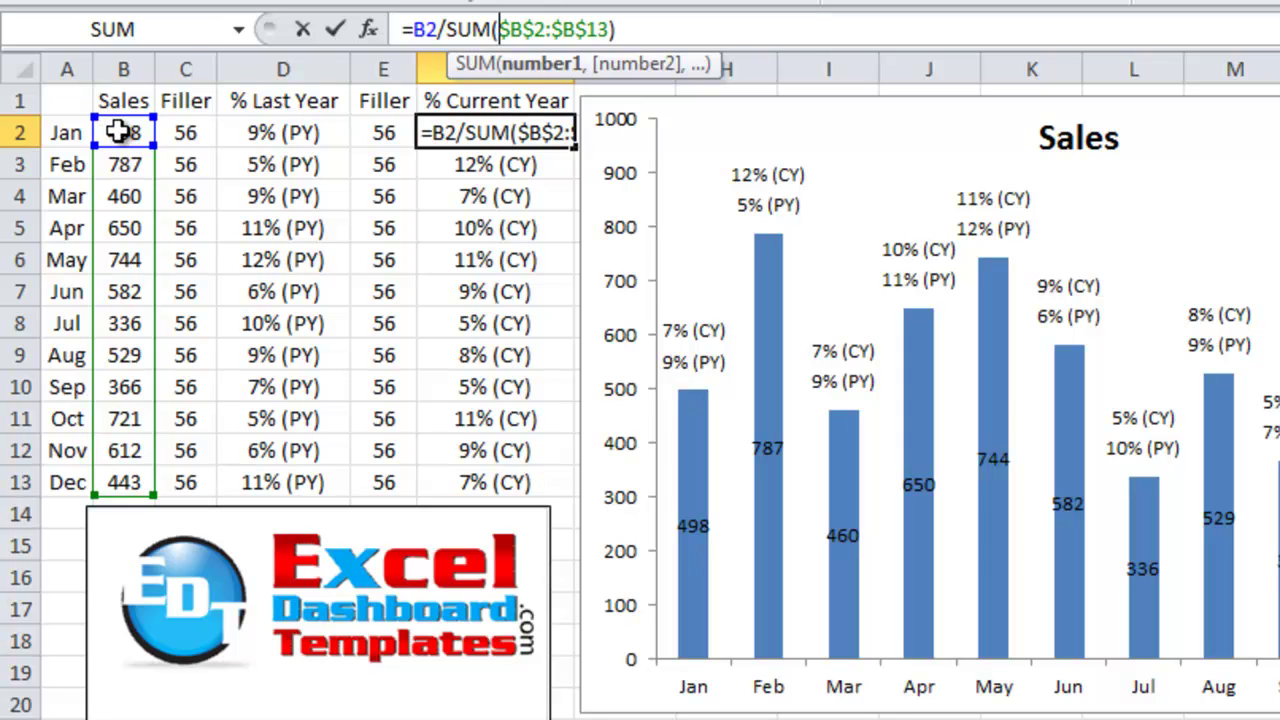
{"action": "left_click", "coordinate": [508, 188]}
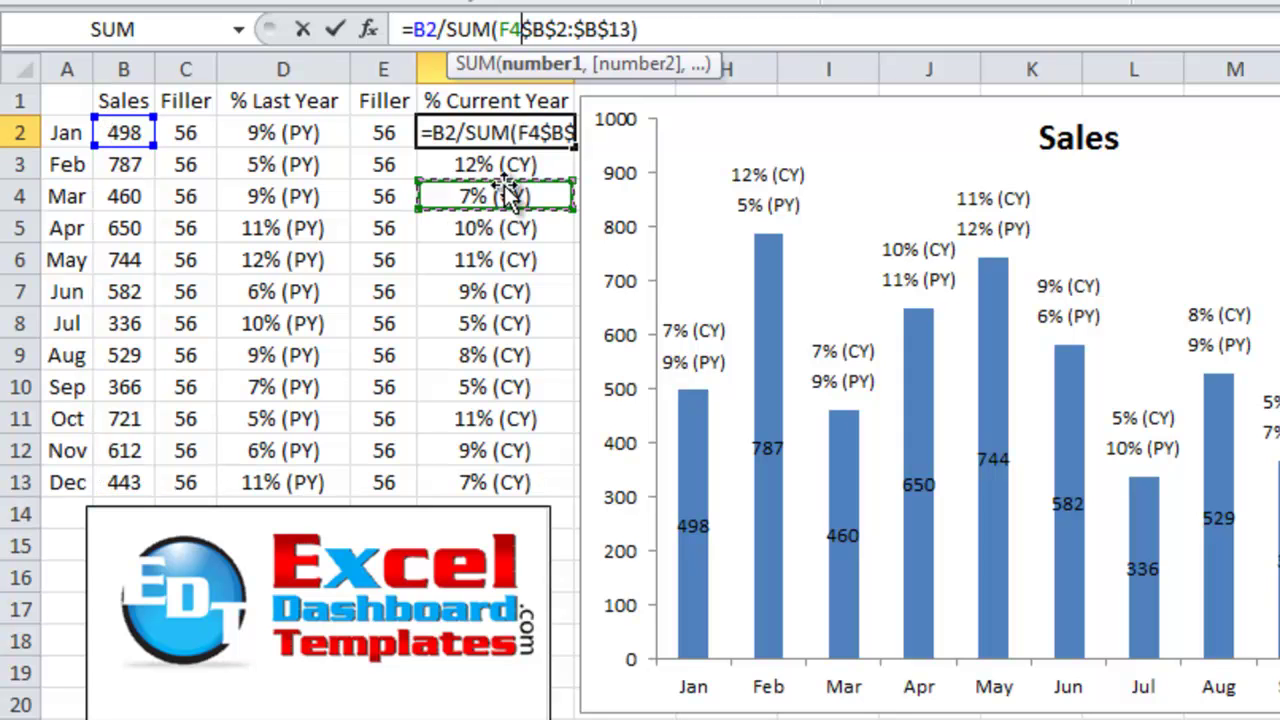
{"action": "key", "text": "Escape"}
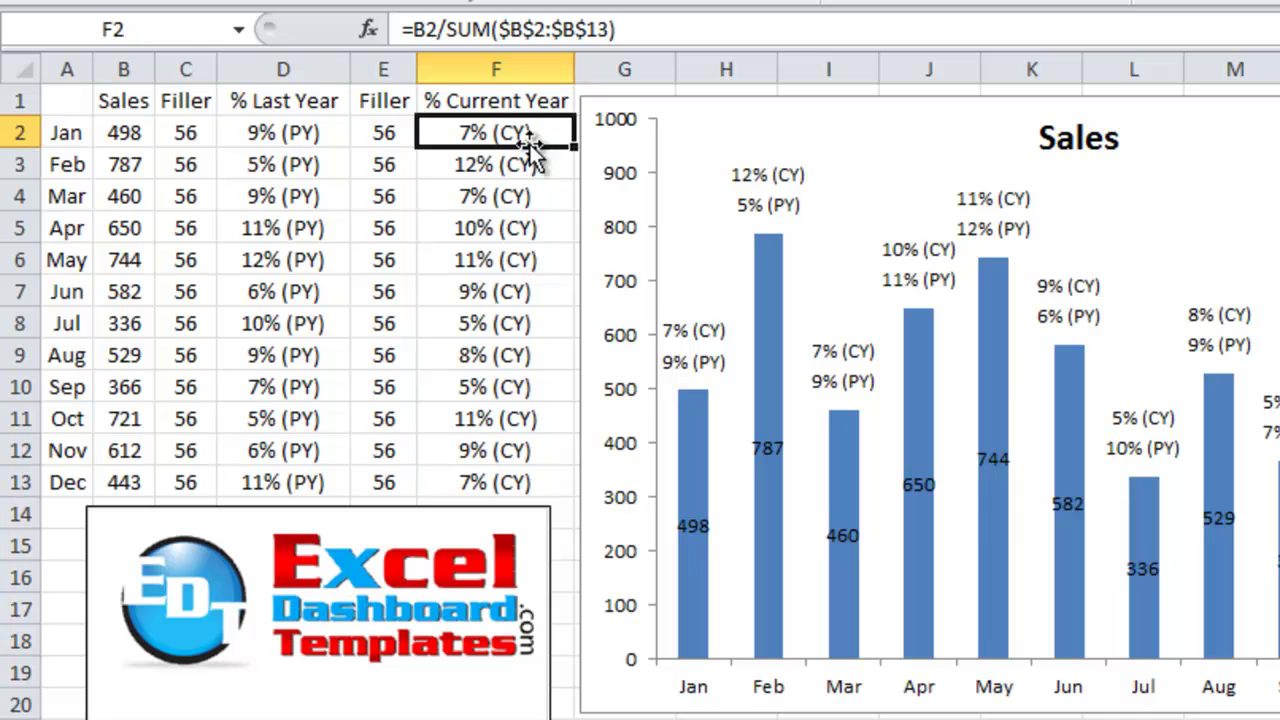
{"action": "left_click_drag", "start_coordinate": [531, 131], "coordinate": [516, 477]}
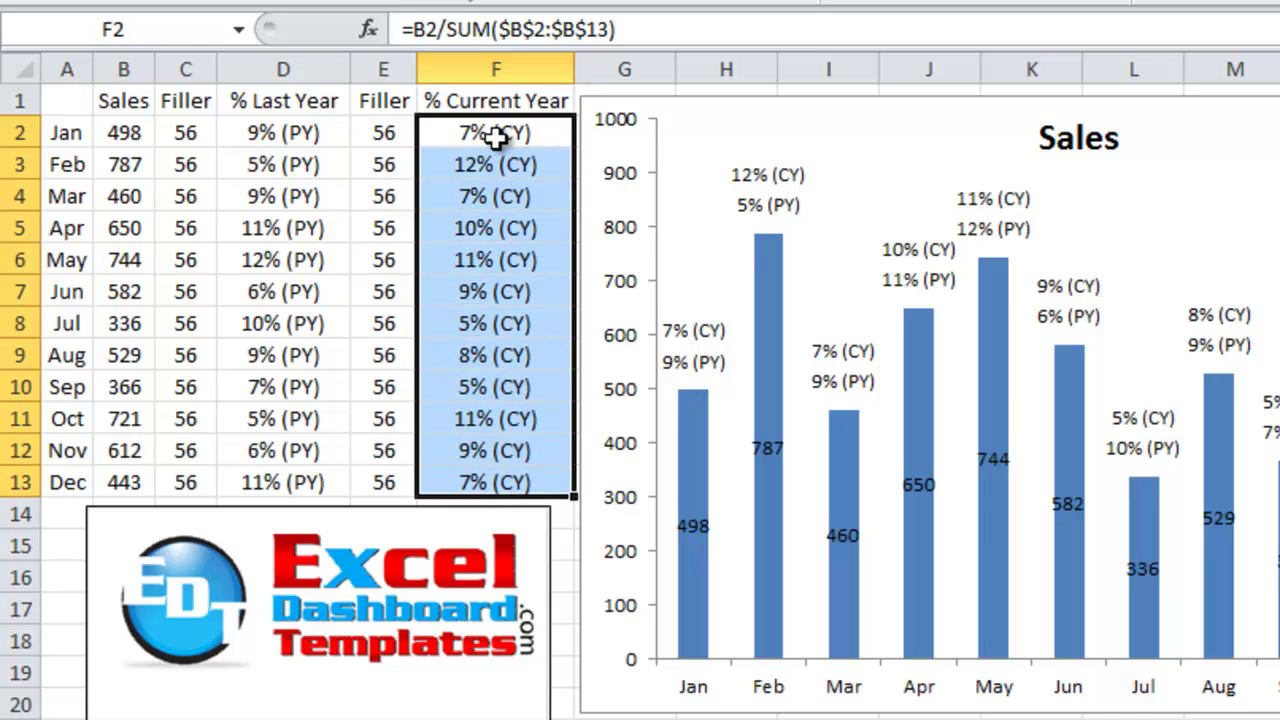
{"action": "left_click", "coordinate": [500, 282]}
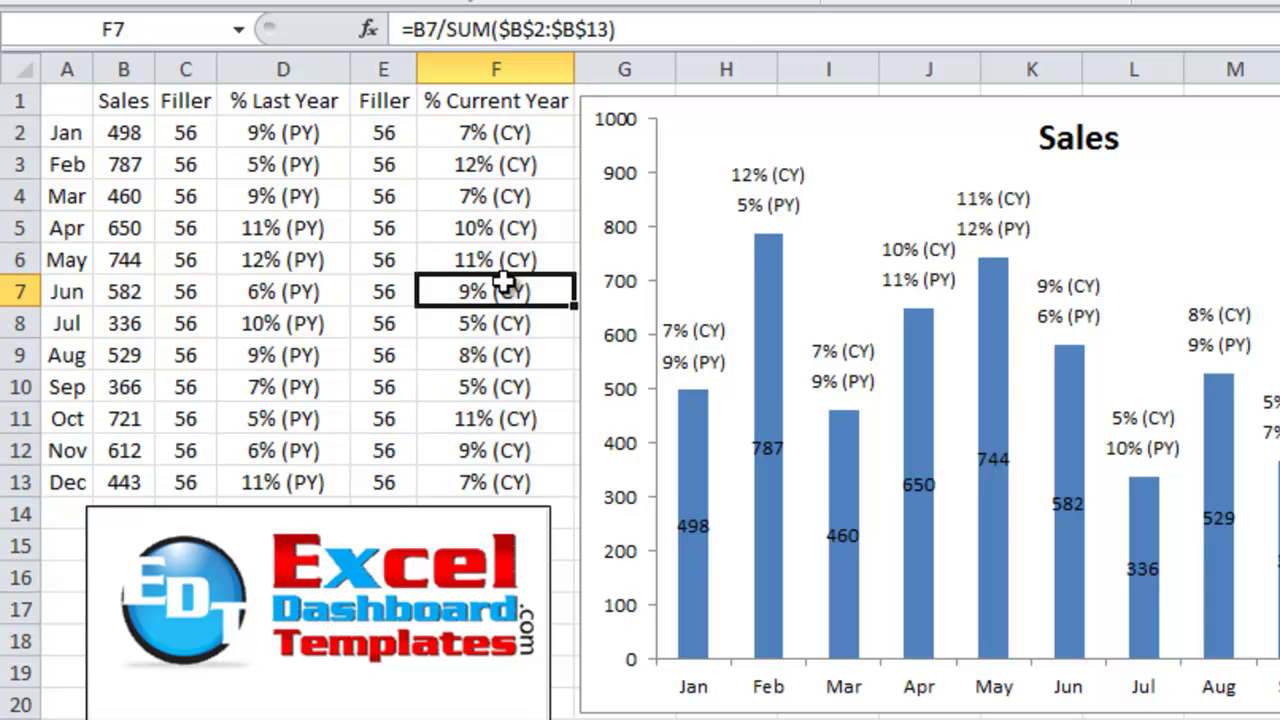
{"action": "left_click", "coordinate": [586, 160]}
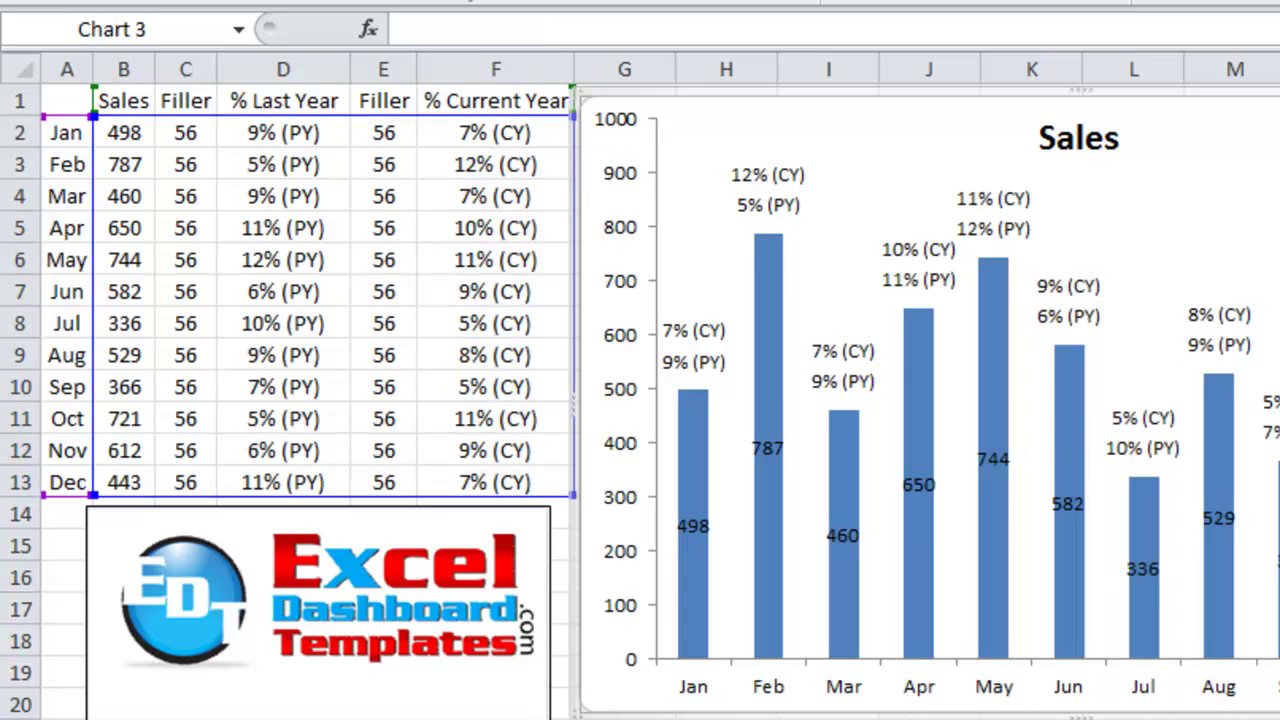
{"action": "key", "text": "Delete"}
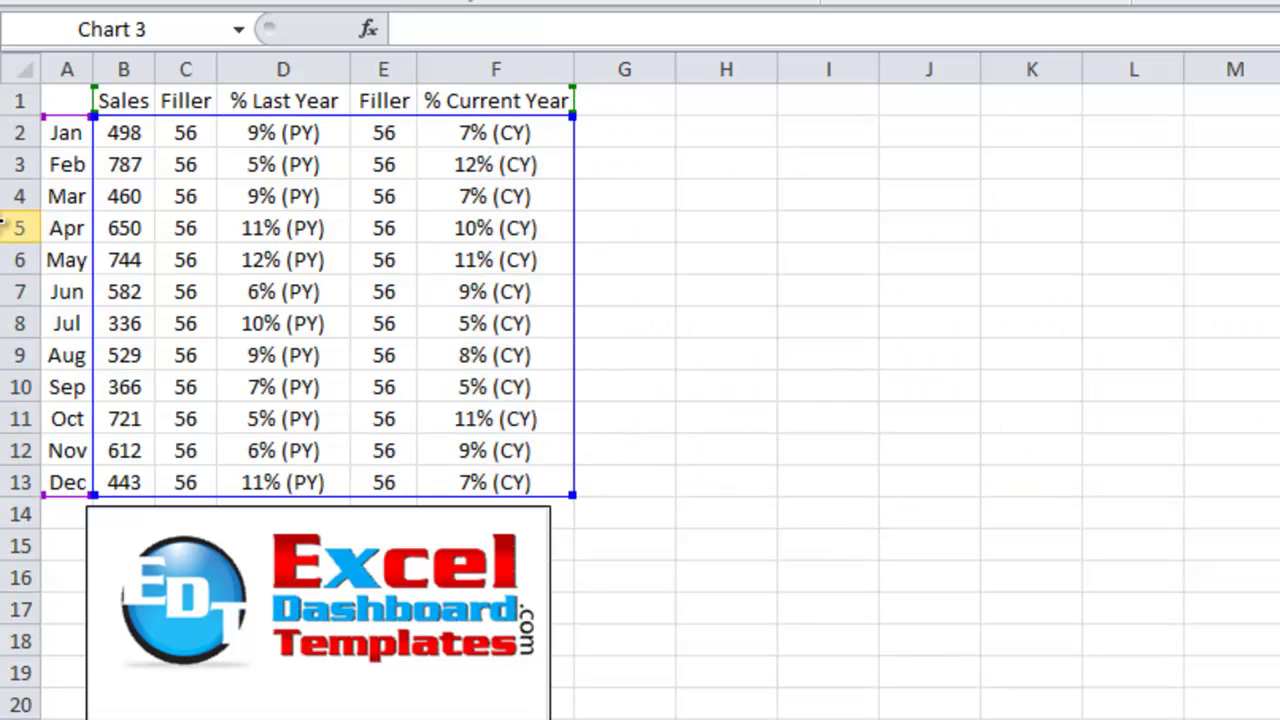
Step: Compare the Filler values in column C with the Sales values B2:B13
{"action": "left_click", "coordinate": [182, 192]}
{"action": "left_click_drag", "start_coordinate": [57, 94], "coordinate": [508, 477]}
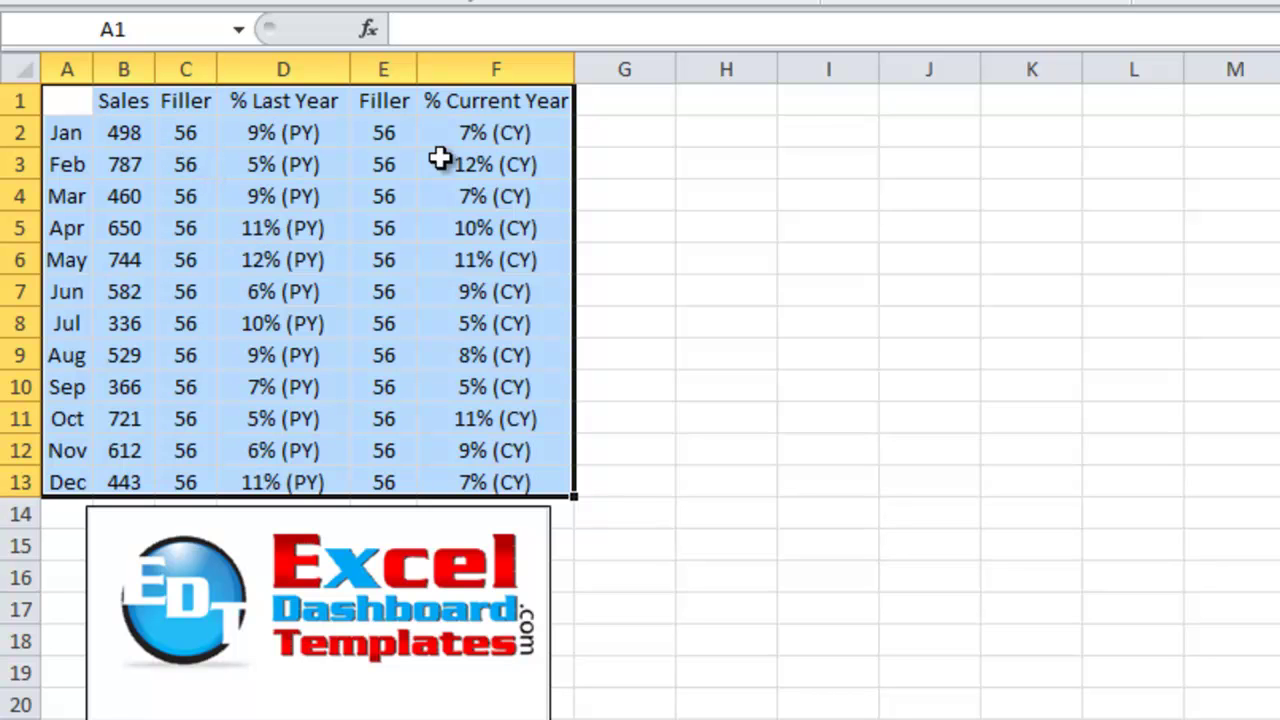
{"action": "left_click", "coordinate": [181, 135]}
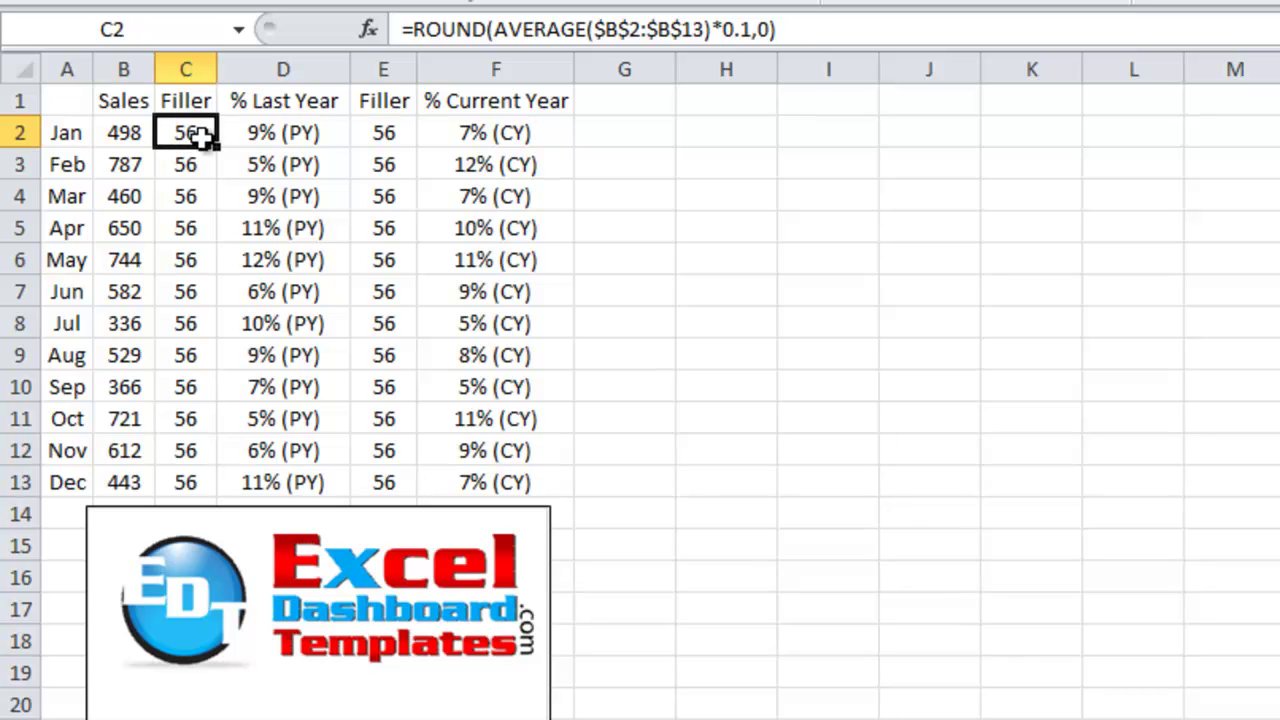
{"action": "left_click", "coordinate": [142, 128]}
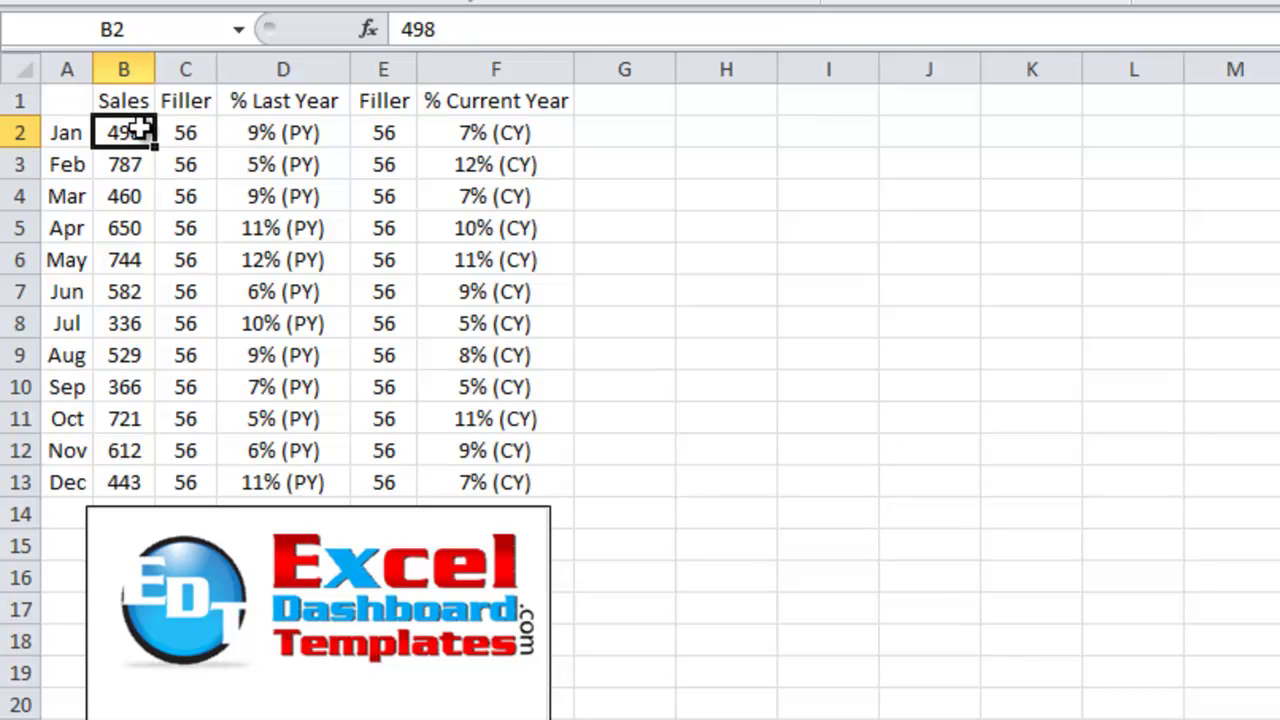
{"action": "left_click", "coordinate": [183, 131]}
{"action": "left_click_drag", "start_coordinate": [134, 131], "coordinate": [110, 482]}
{"action": "left_click", "coordinate": [183, 136]}
Step: Review the Filler formula =ROUND(AVERAGE($B$2:$B$13)*0.1,0) without changing it
{"action": "left_click", "coordinate": [605, 20]}
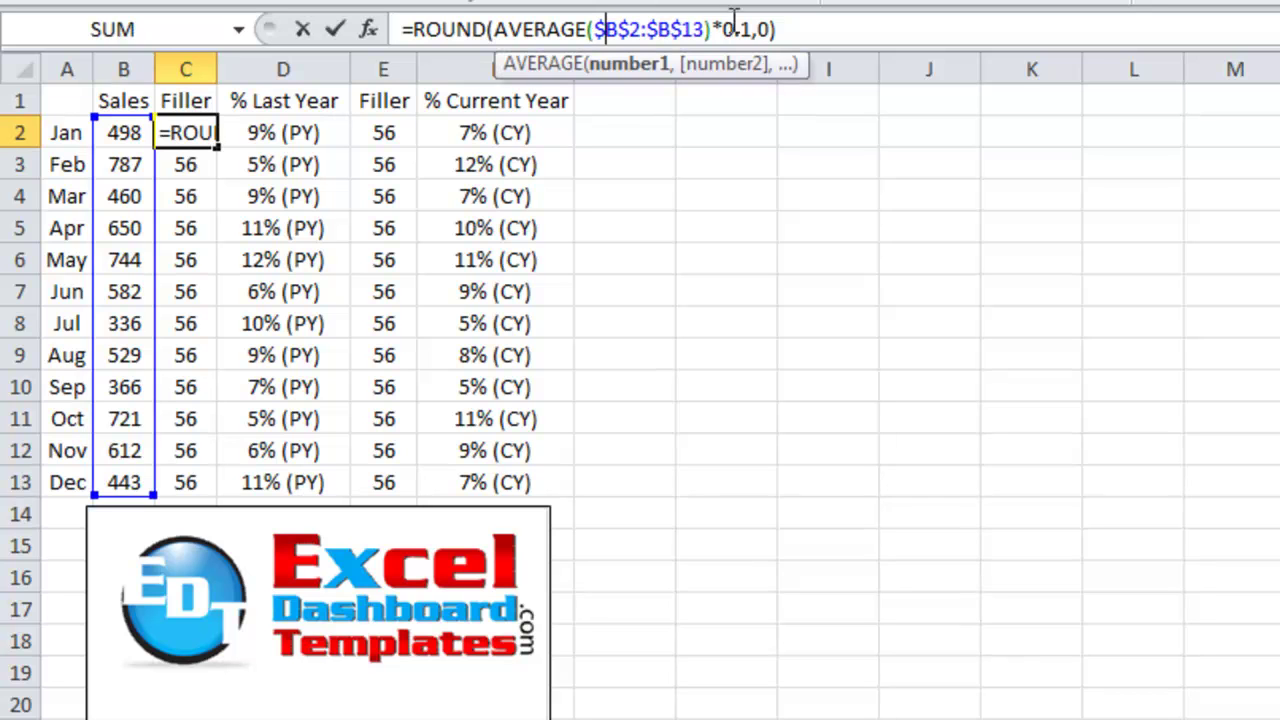
{"action": "left_click_drag", "start_coordinate": [737, 22], "coordinate": [750, 24]}
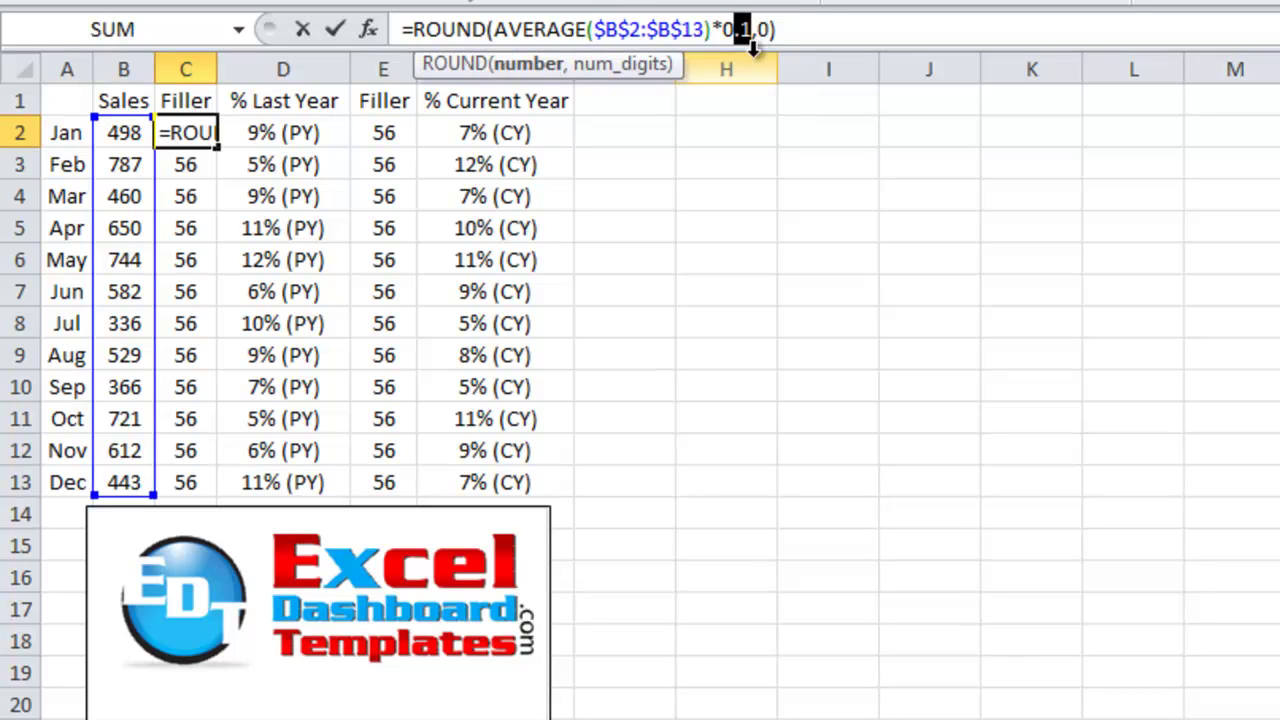
{"action": "left_click", "coordinate": [763, 35]}
{"action": "left_click_drag", "start_coordinate": [788, 36], "coordinate": [398, 27]}
{"action": "key", "text": "ctrl+c"}
{"action": "key", "text": "Escape"}
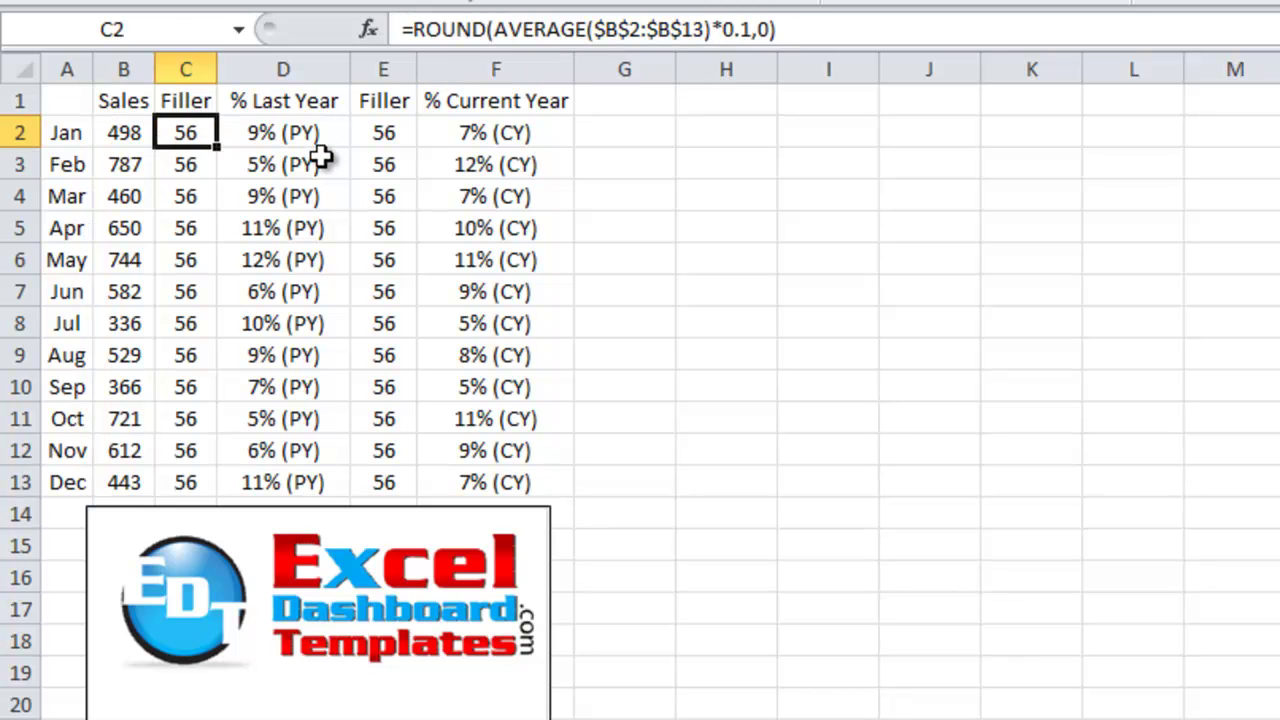
Step: Select the whole monthly table from A1 to F13
{"action": "left_click", "coordinate": [229, 157]}
{"action": "left_click_drag", "start_coordinate": [191, 137], "coordinate": [168, 484]}
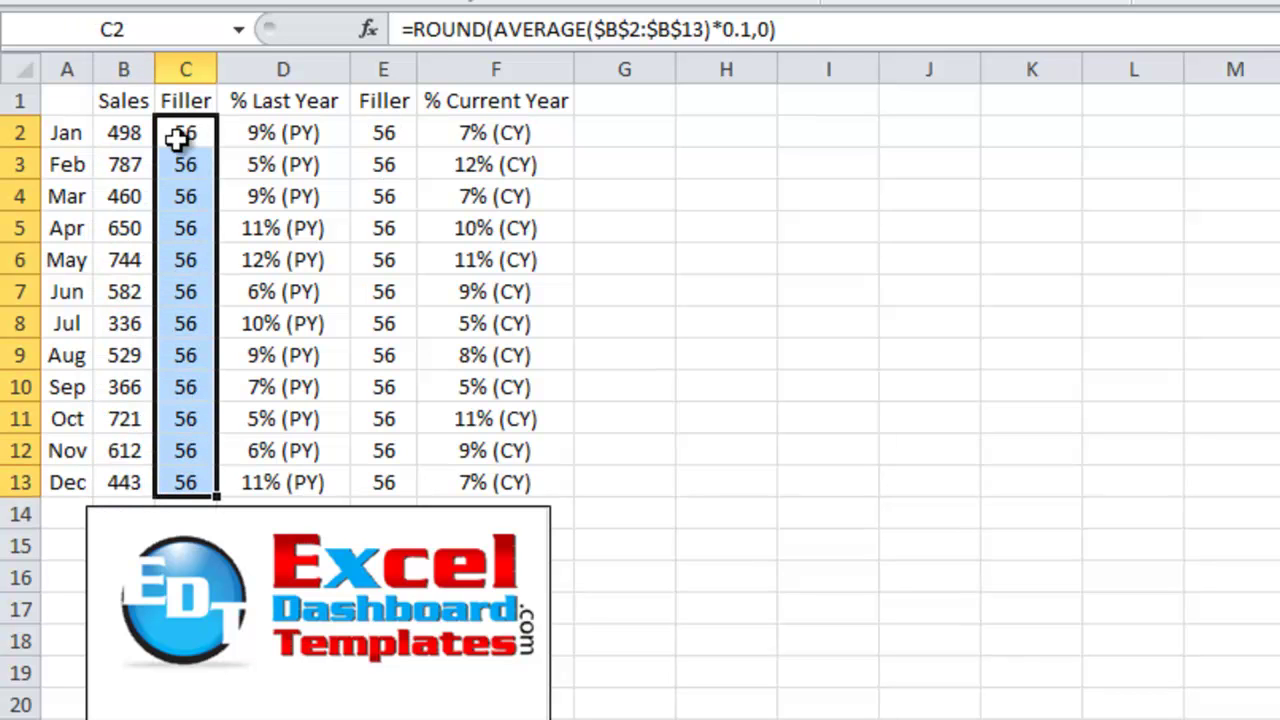
{"action": "left_click", "coordinate": [285, 138]}
{"action": "left_click_drag", "start_coordinate": [49, 94], "coordinate": [475, 450]}
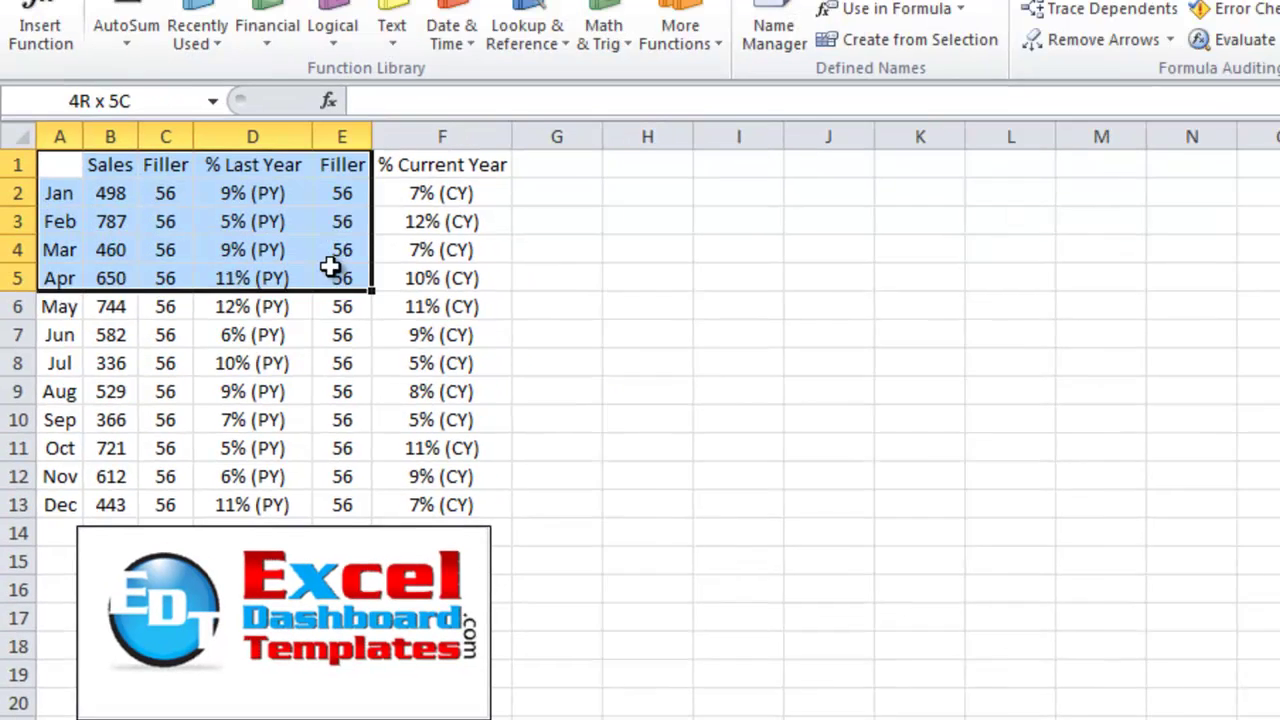
{"action": "left_click_drag", "start_coordinate": [379, 500], "coordinate": [389, 525]}
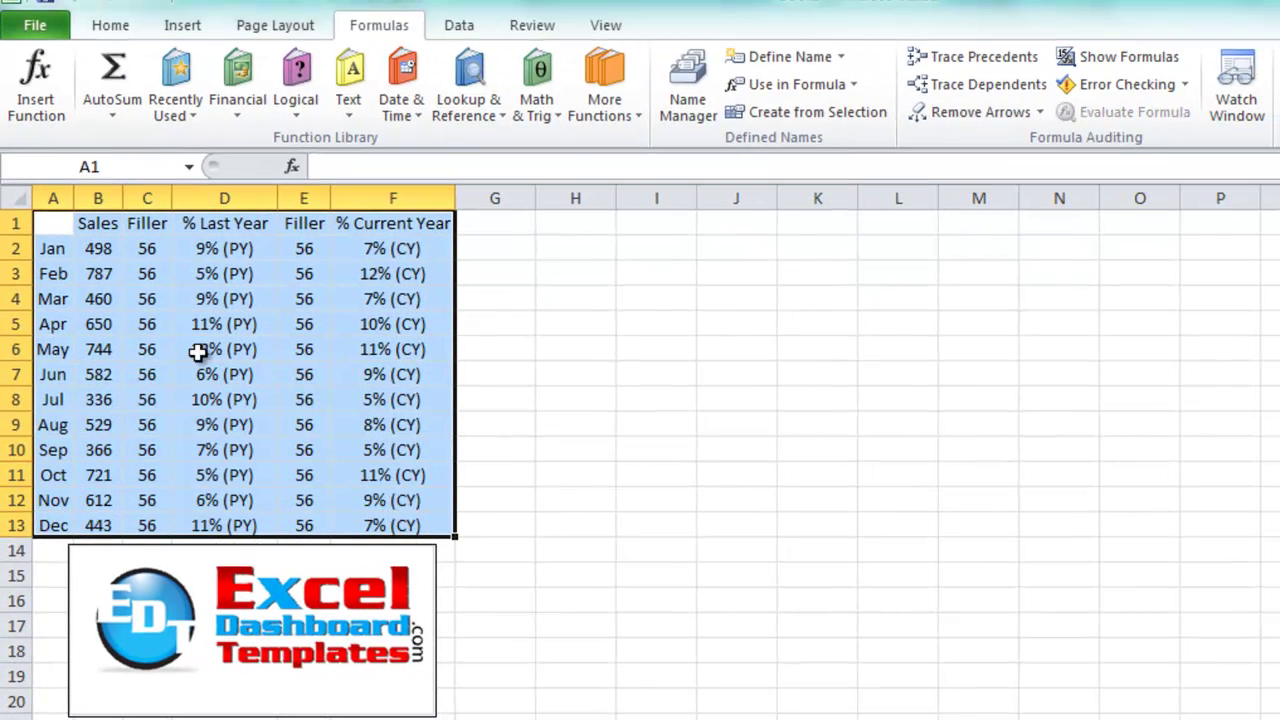
Step: Show the Column chart type options from the Insert ribbon
{"action": "left_click", "coordinate": [182, 25]}
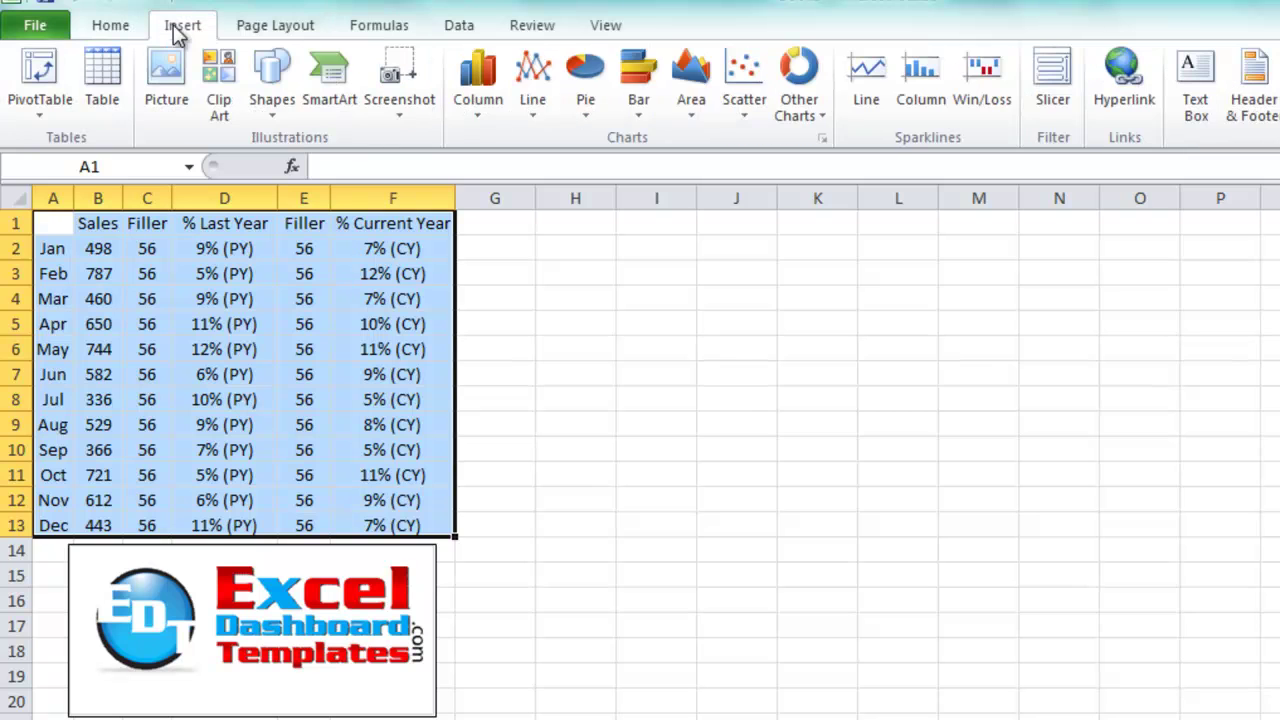
{"action": "left_click", "coordinate": [480, 88]}
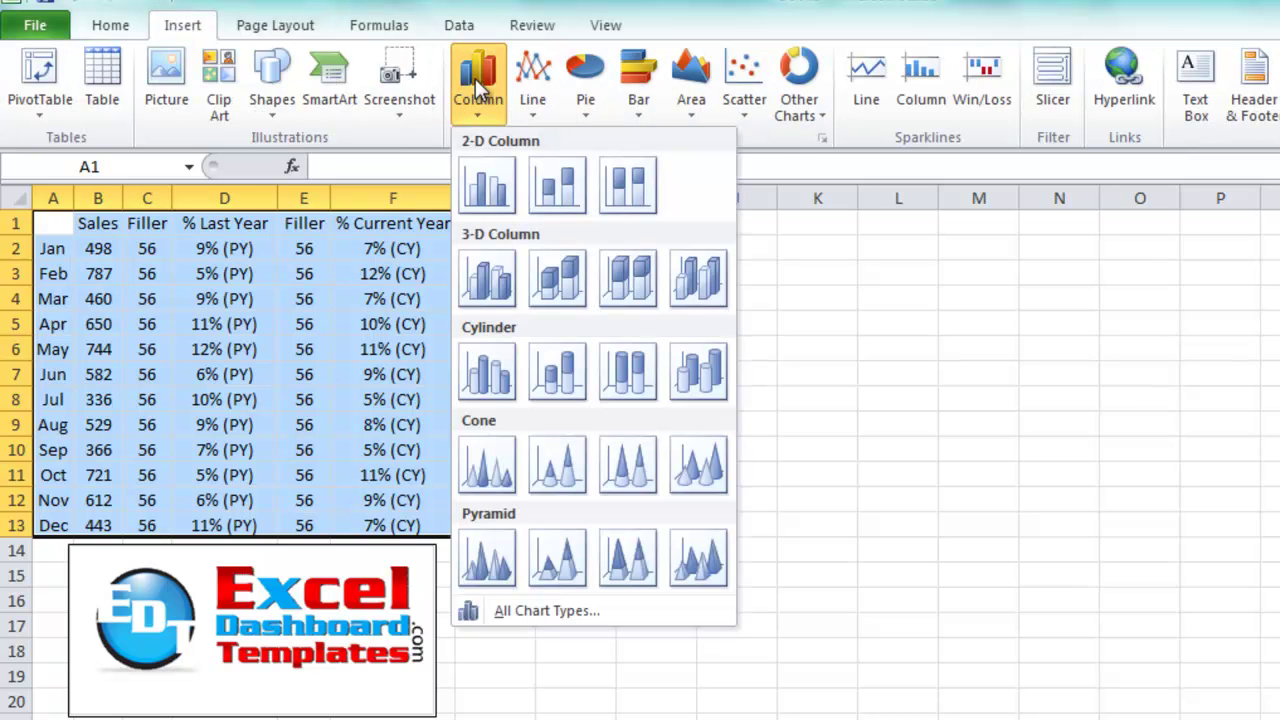
Step: Insert a 2-D Stacked Column chart beside the table and step through its series
{"action": "left_click", "coordinate": [560, 200]}
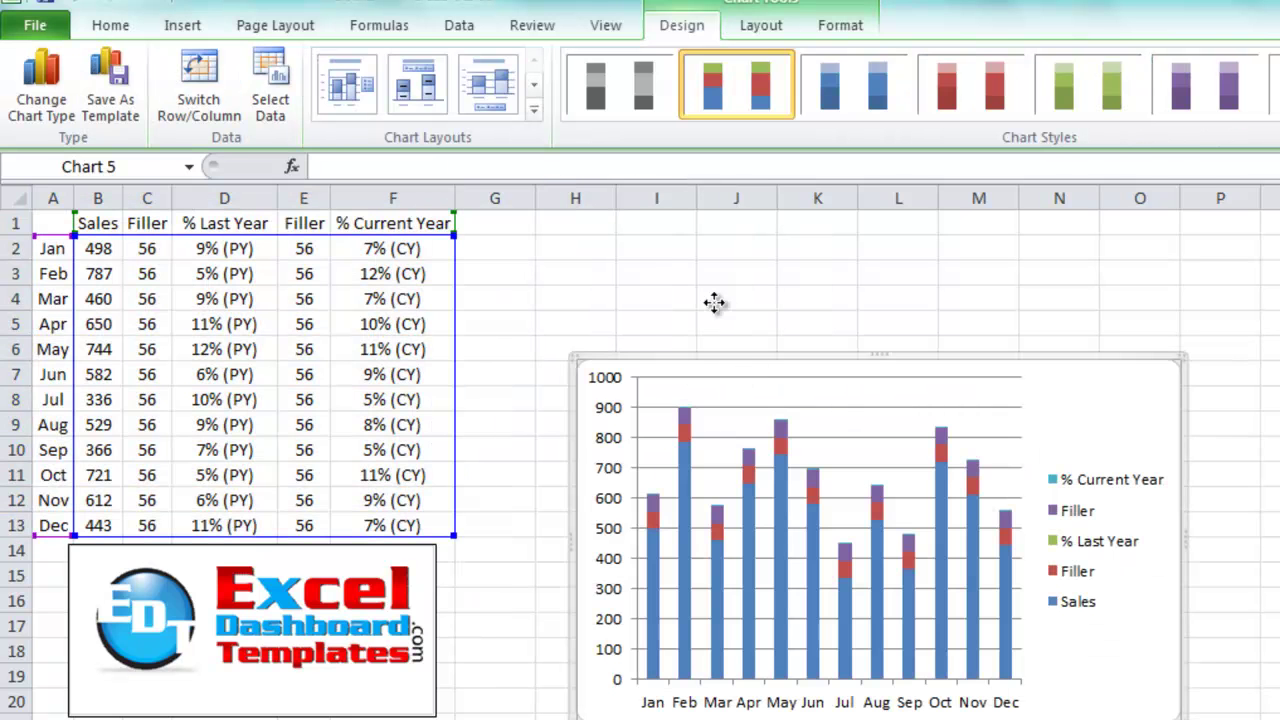
{"action": "left_click_drag", "start_coordinate": [735, 350], "coordinate": [630, 220]}
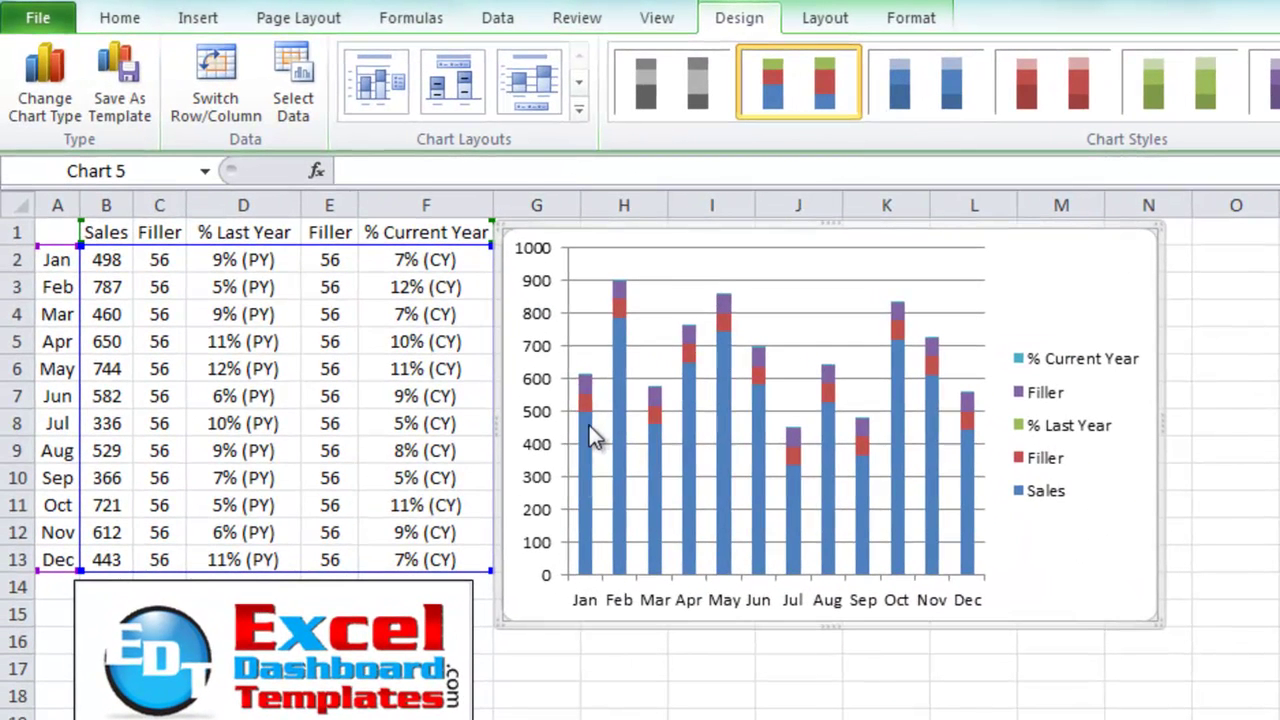
{"action": "left_click", "coordinate": [573, 418]}
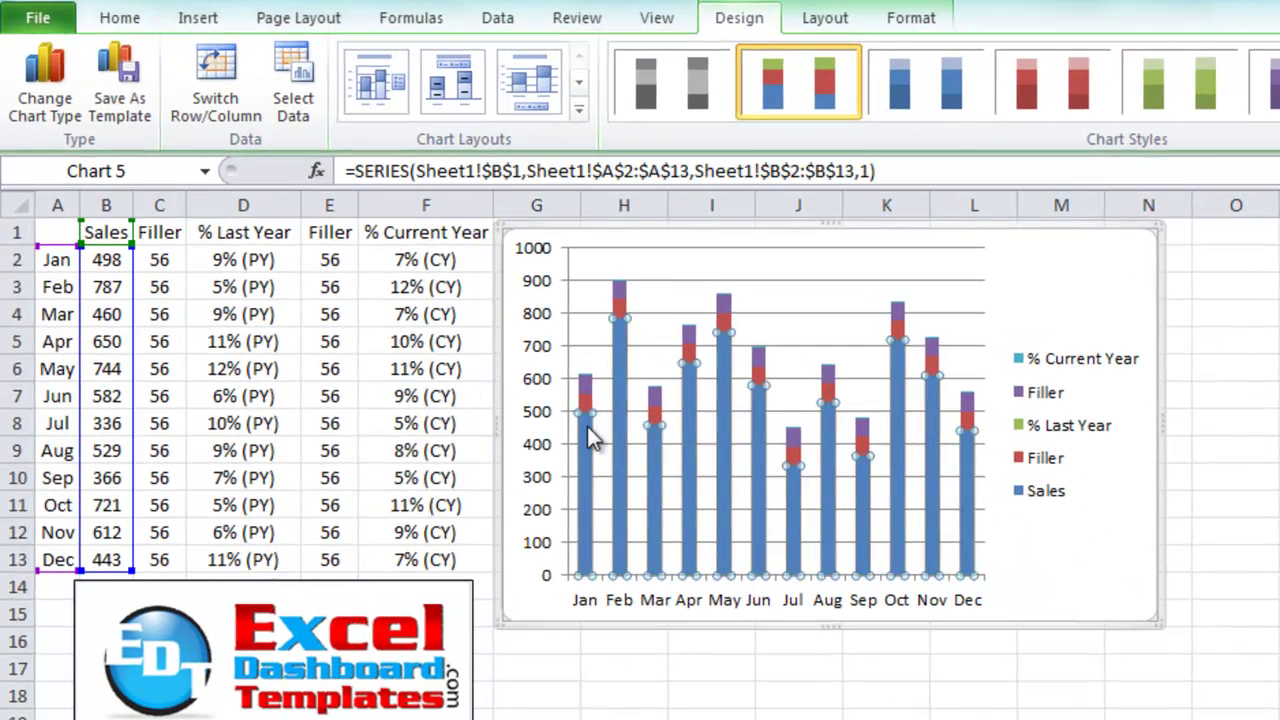
{"action": "left_click", "coordinate": [587, 400]}
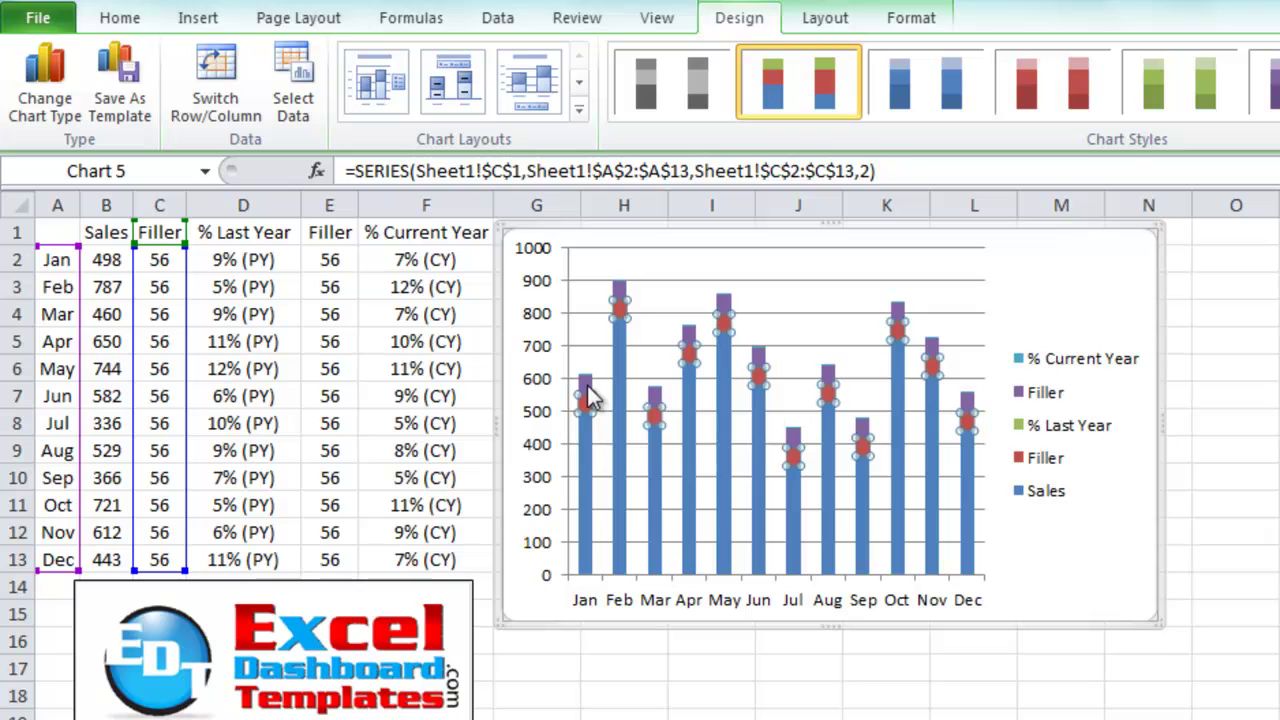
{"action": "key", "text": "Up"}
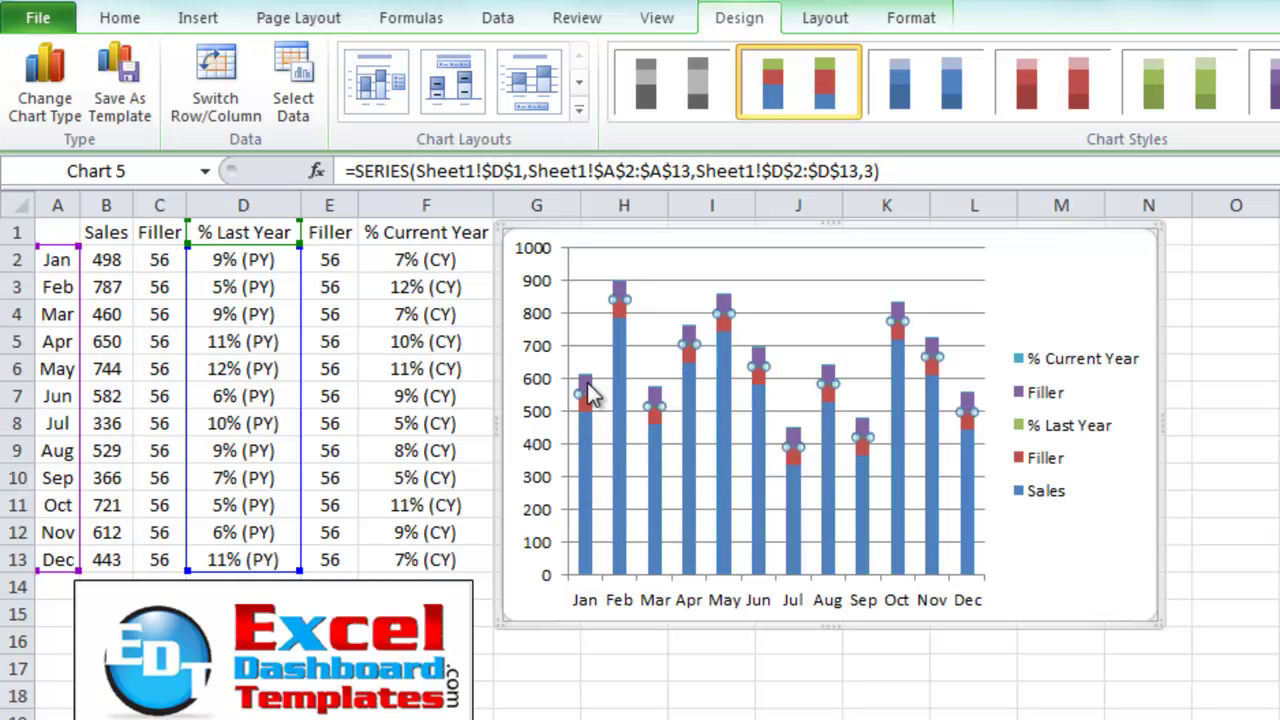
{"action": "key", "text": "Up"}
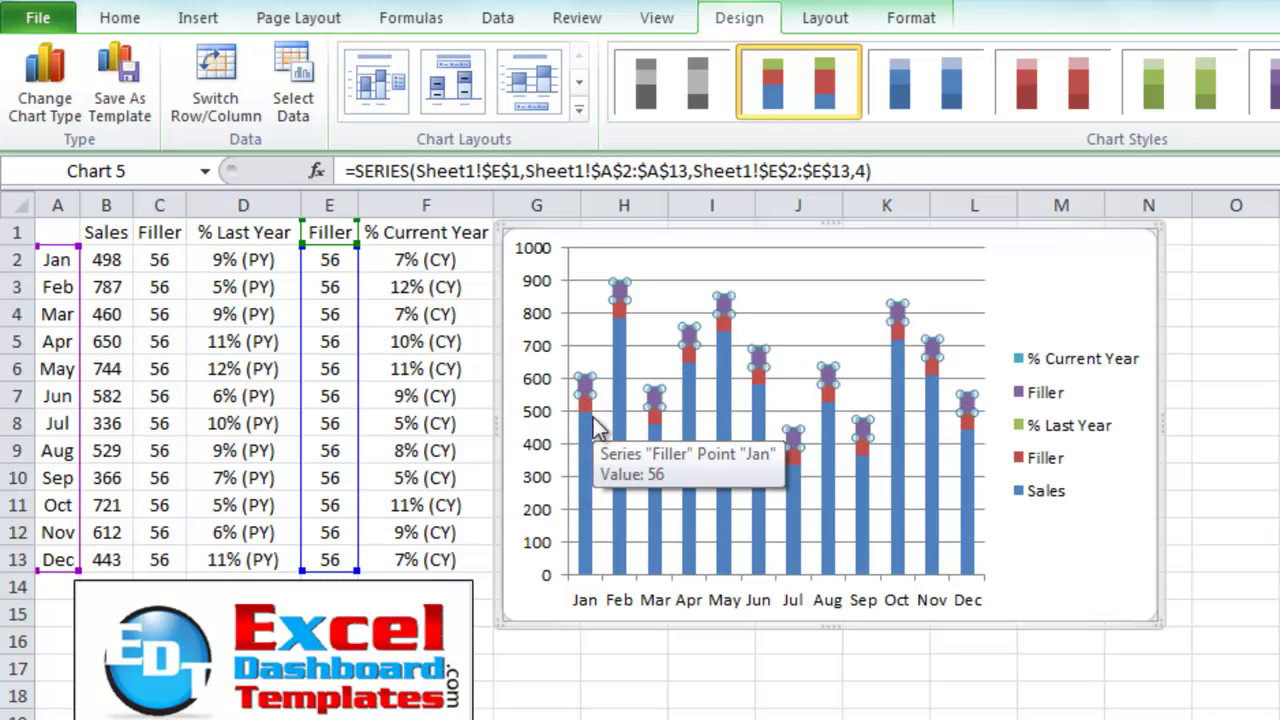
{"action": "key", "text": "Up"}
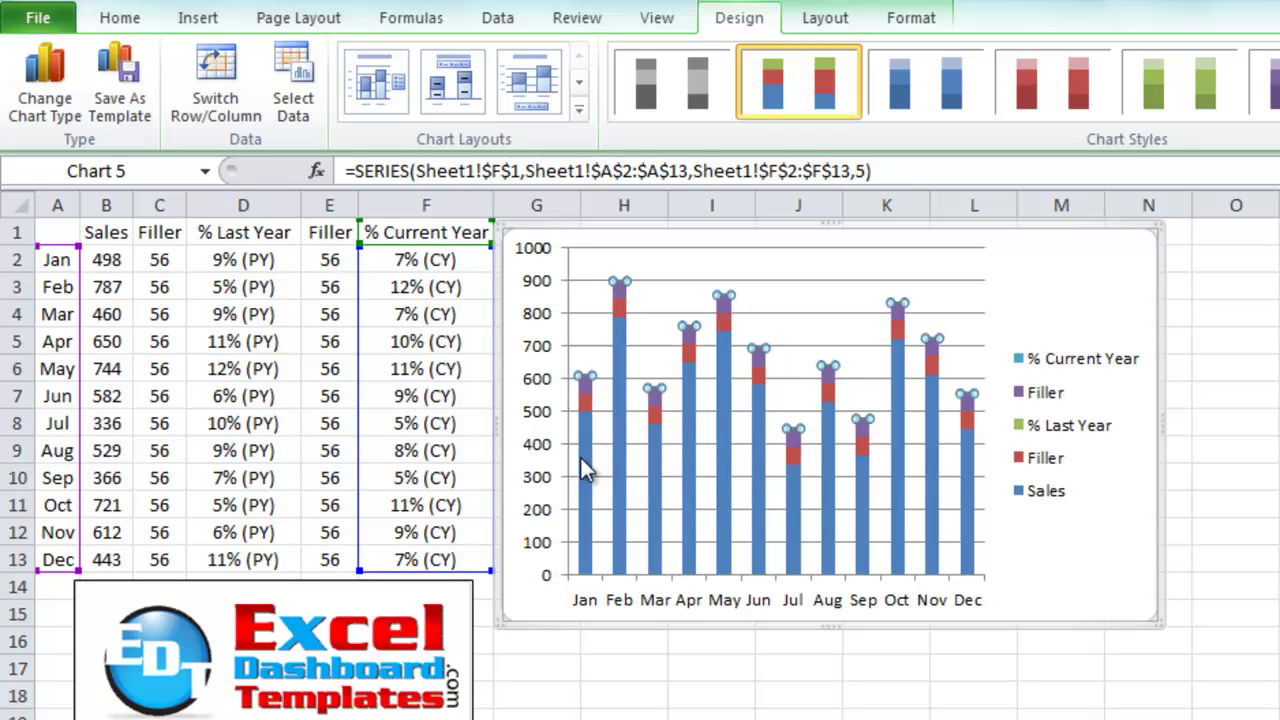
Step: Turn on Center data labels for every series via Layout > Data Labels
{"action": "left_click", "coordinate": [1080, 585]}
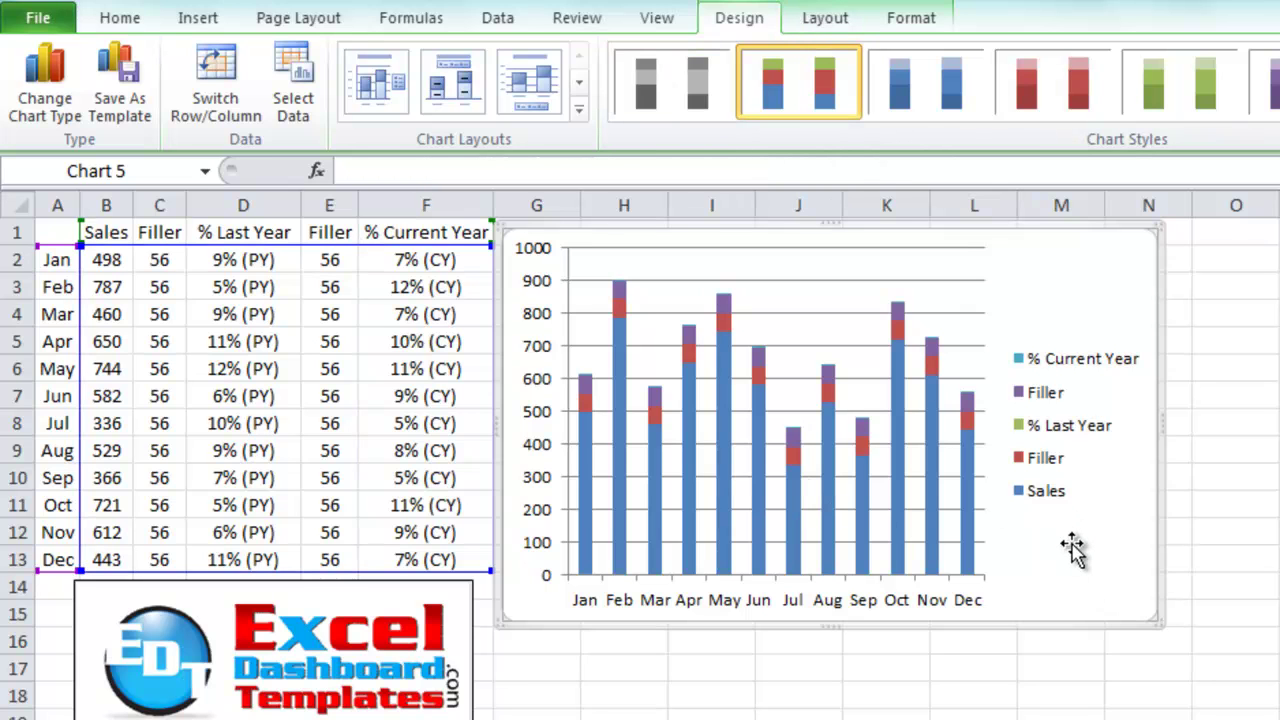
{"action": "left_click", "coordinate": [820, 22]}
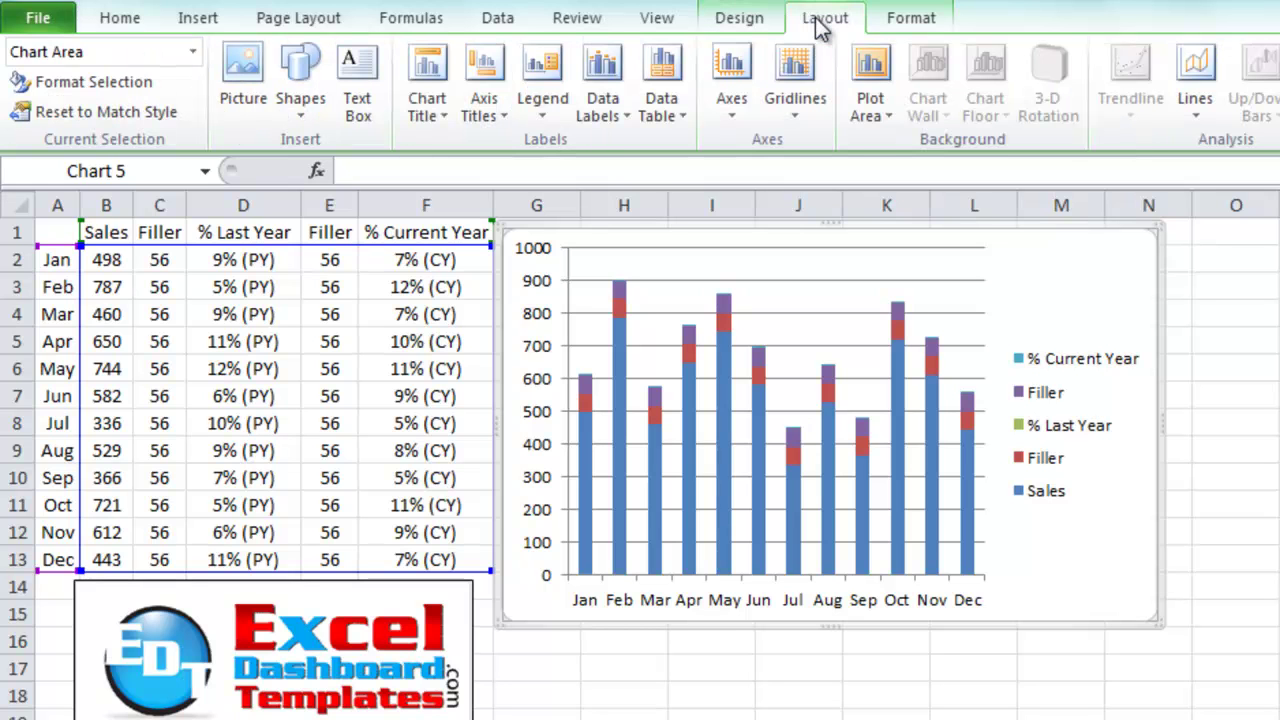
{"action": "left_click", "coordinate": [596, 118]}
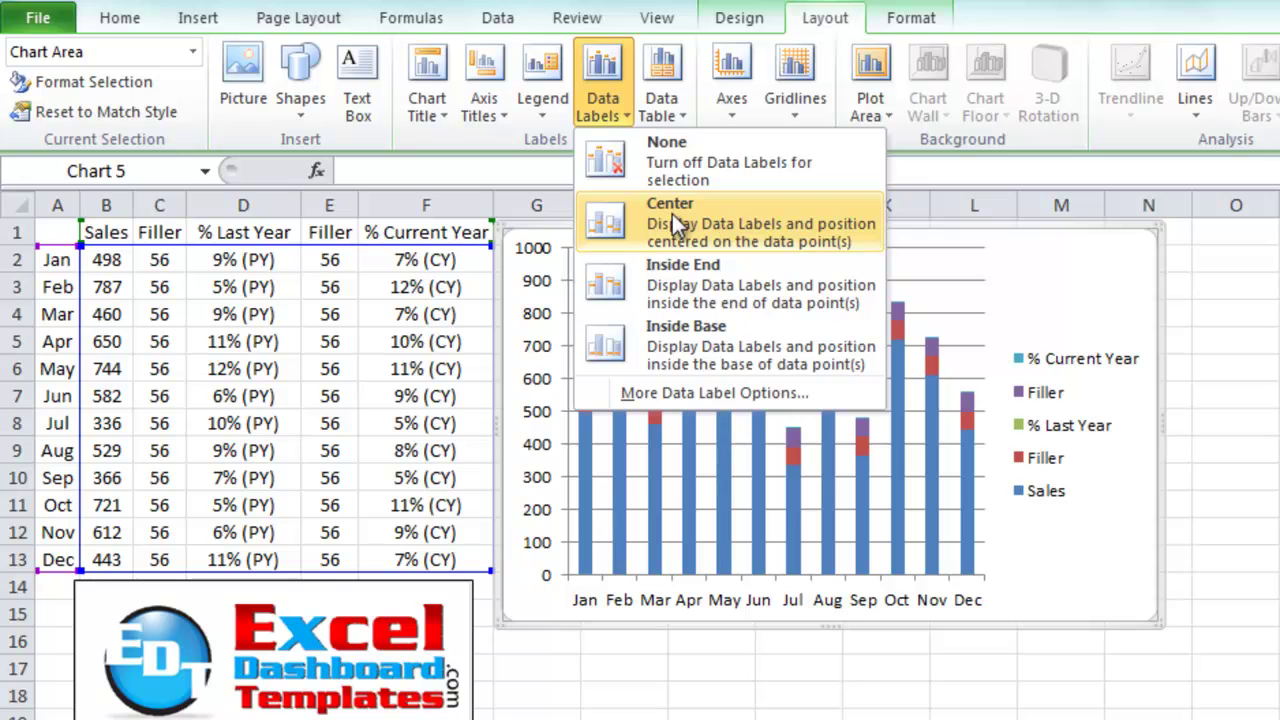
{"action": "left_click", "coordinate": [787, 218]}
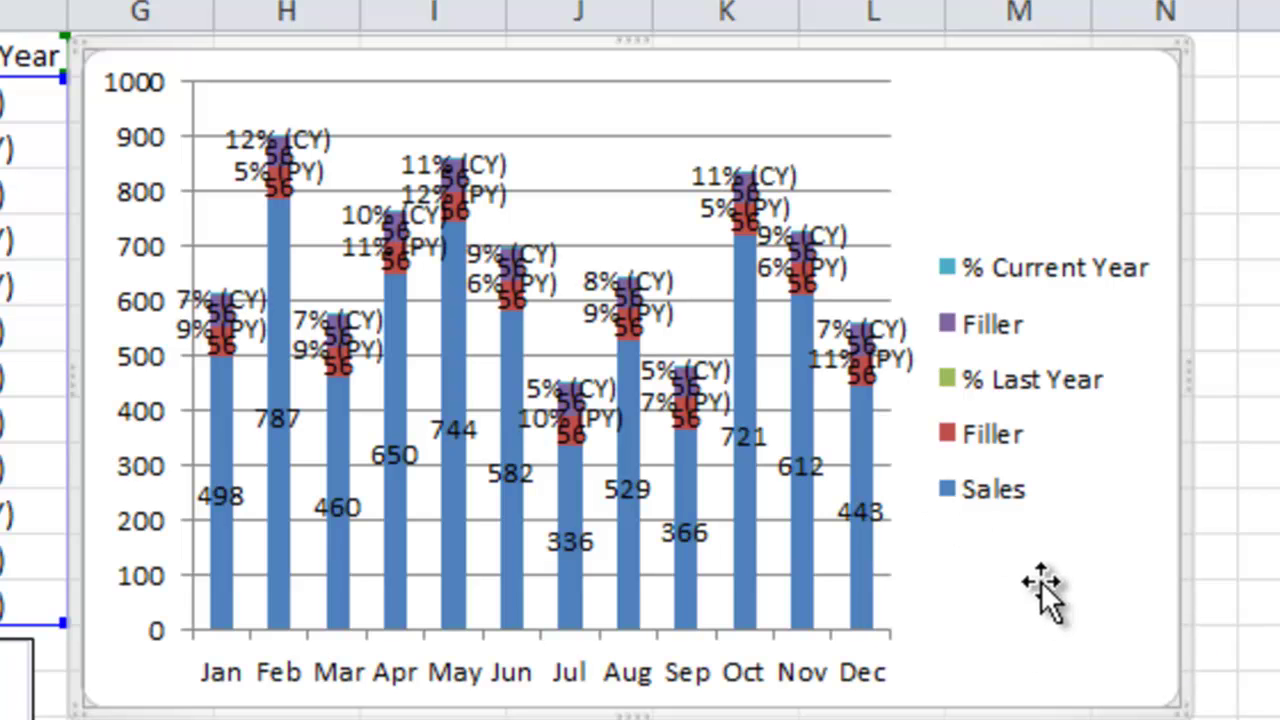
Step: Select the 56 labels on both Filler segments and delete them
{"action": "left_click", "coordinate": [272, 190]}
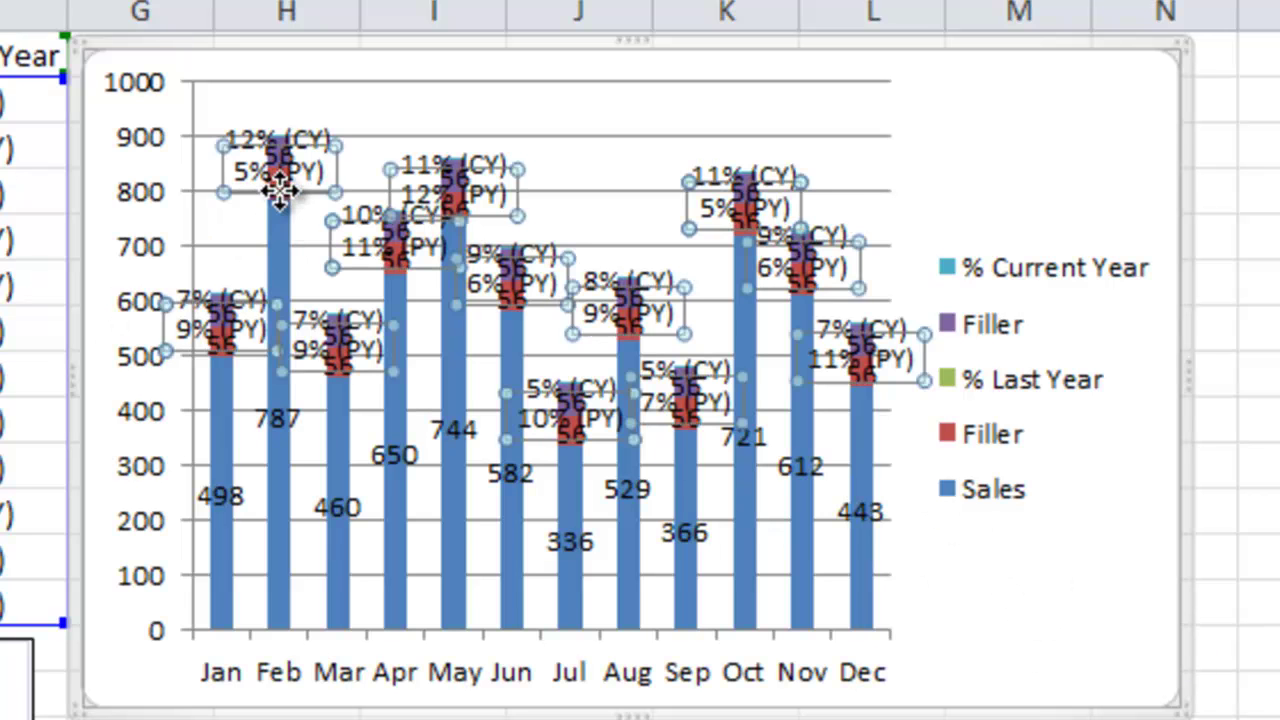
{"action": "left_click", "coordinate": [300, 310]}
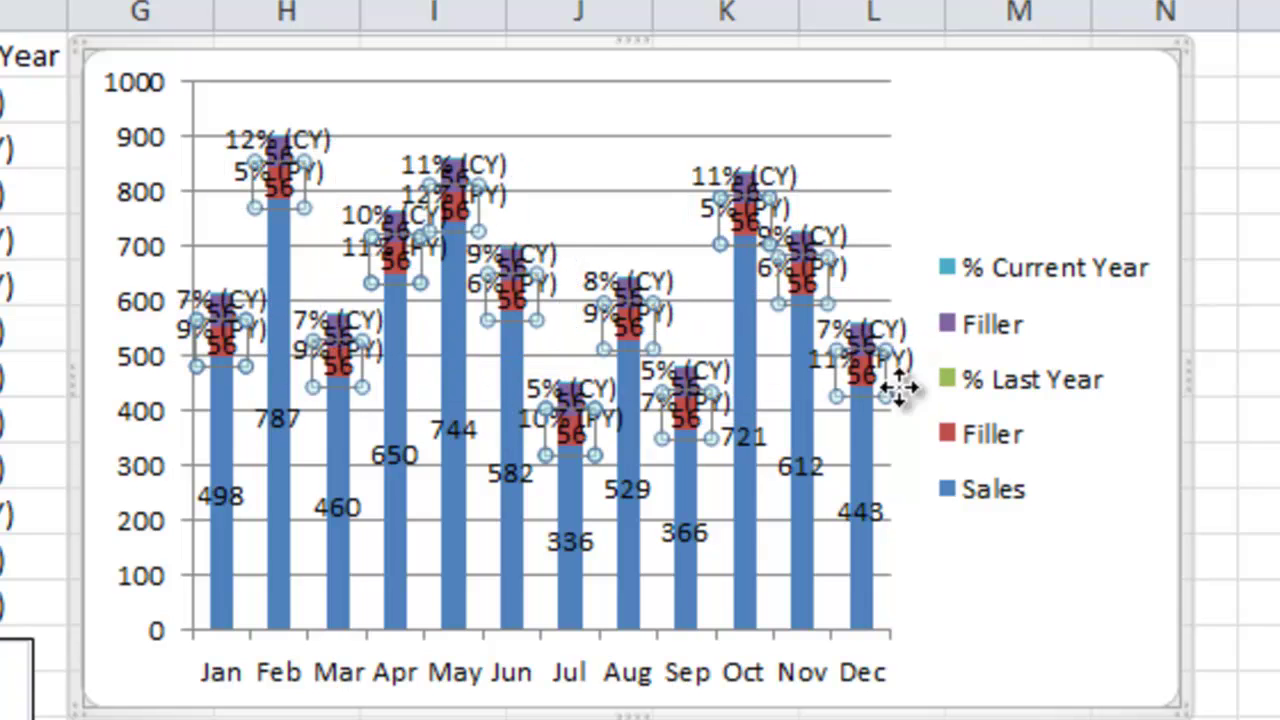
{"action": "left_click", "coordinate": [1043, 563]}
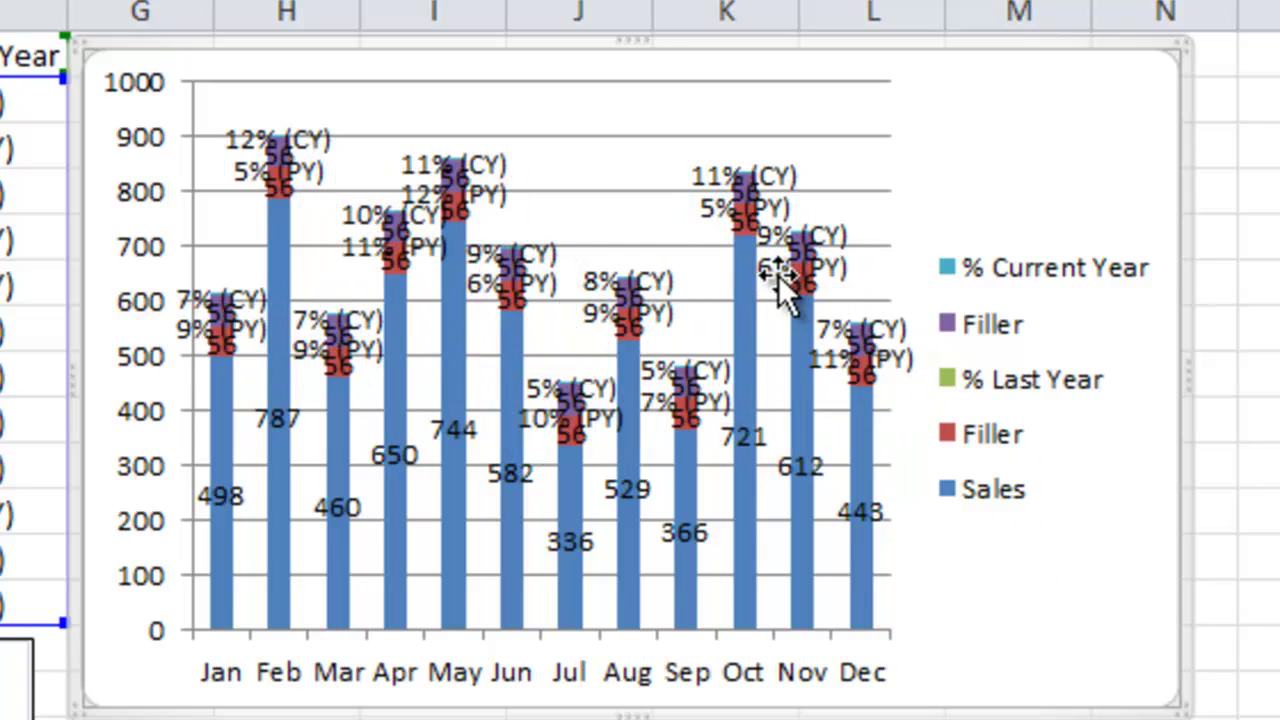
{"action": "left_click", "coordinate": [243, 148]}
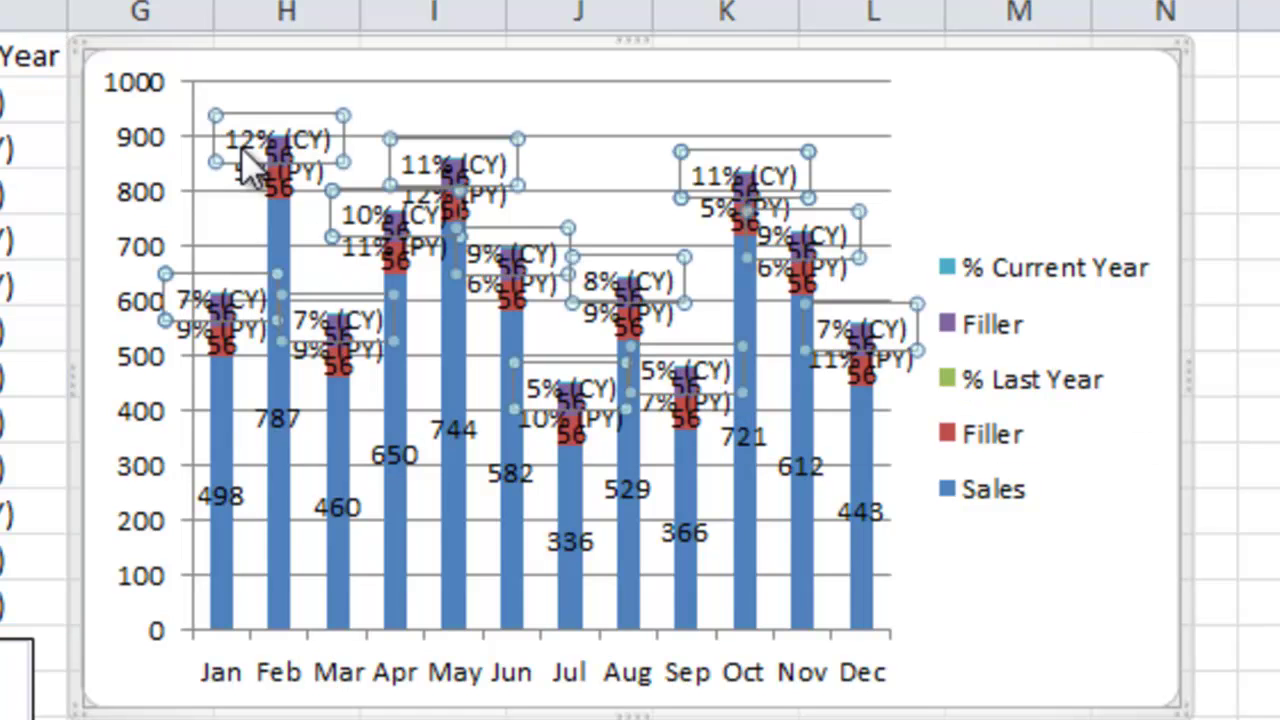
{"action": "left_click", "coordinate": [562, 452]}
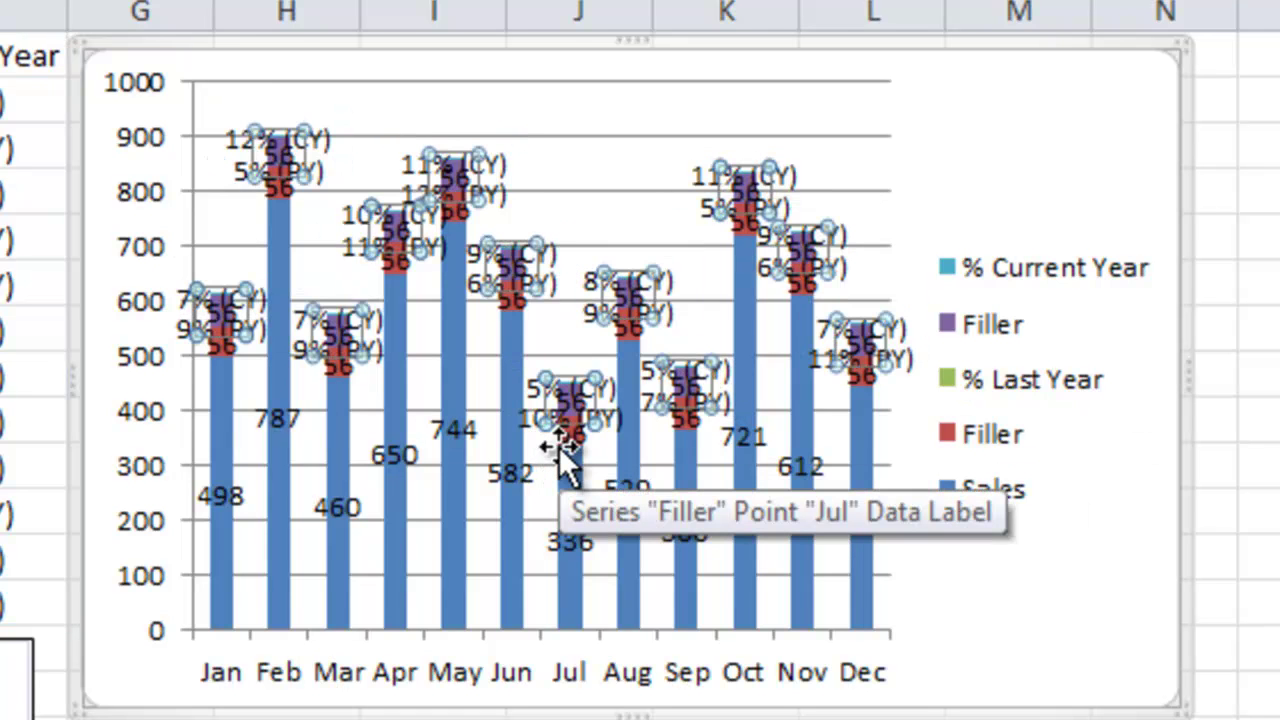
{"action": "left_click", "coordinate": [562, 452]}
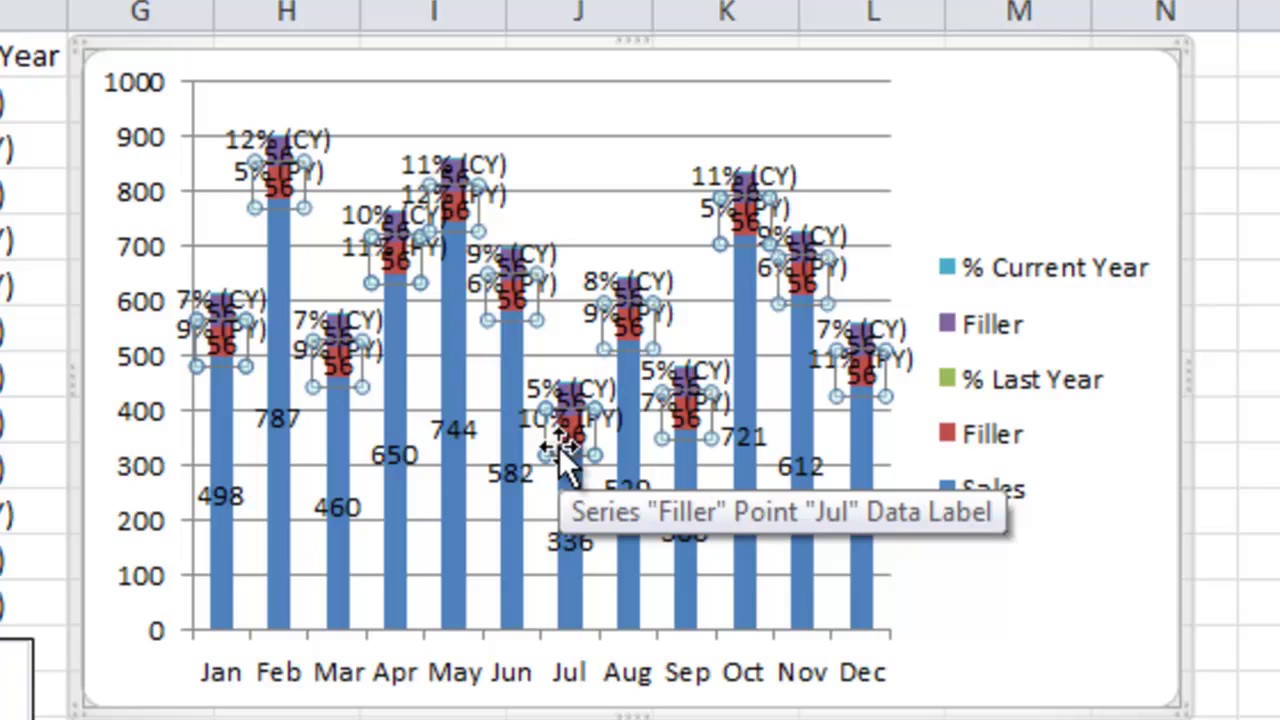
{"action": "key", "text": "Up"}
{"action": "key", "text": "Up"}
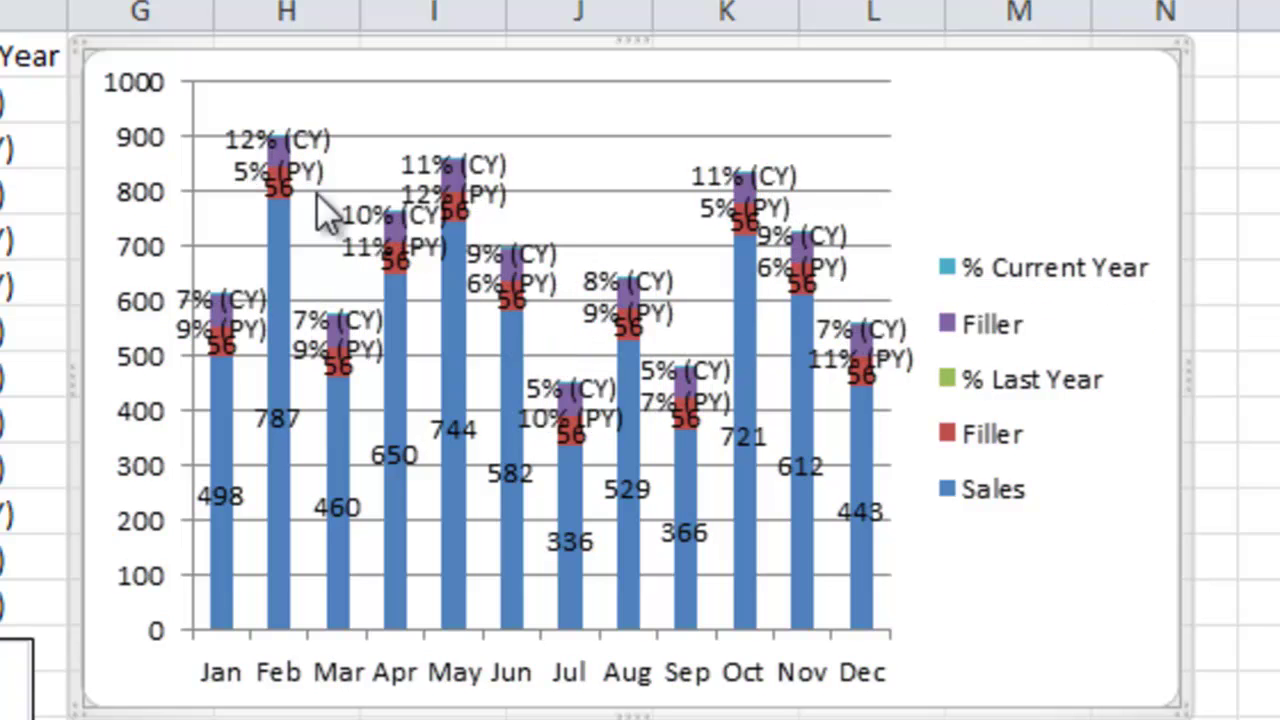
{"action": "left_click", "coordinate": [434, 209]}
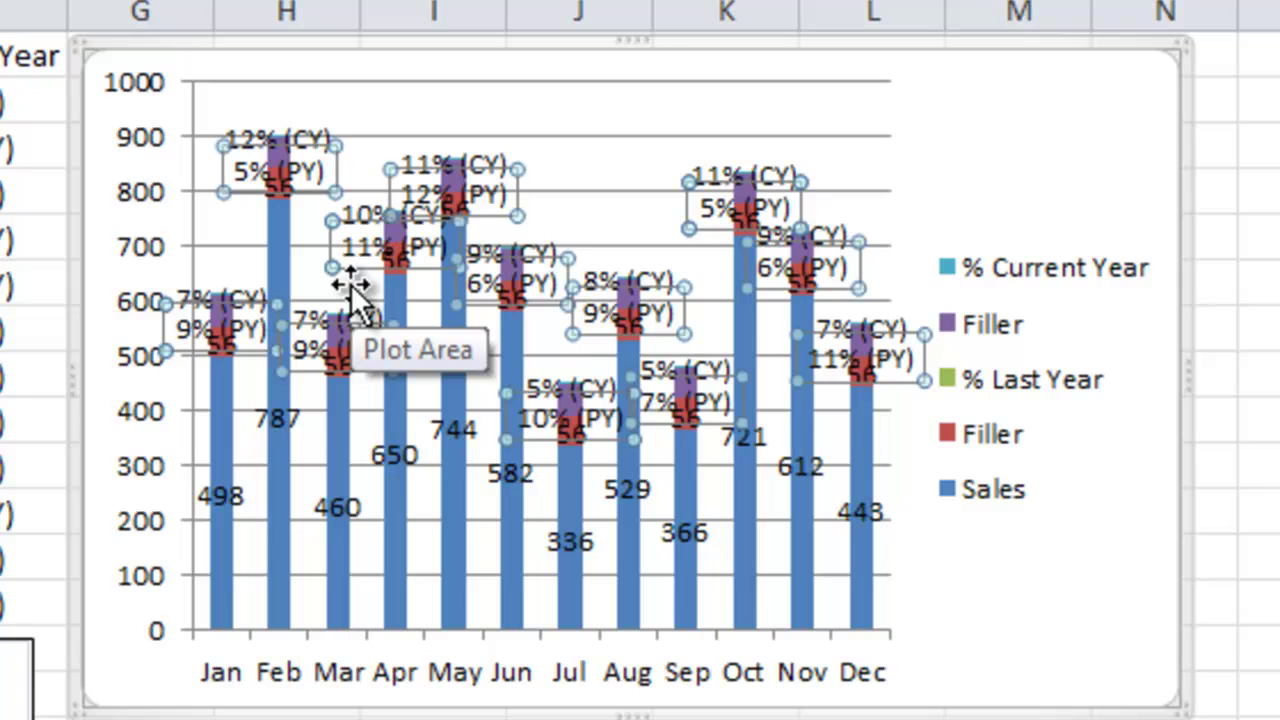
{"action": "key", "text": "Down"}
{"action": "key", "text": "Up"}
{"action": "key", "text": "Down"}
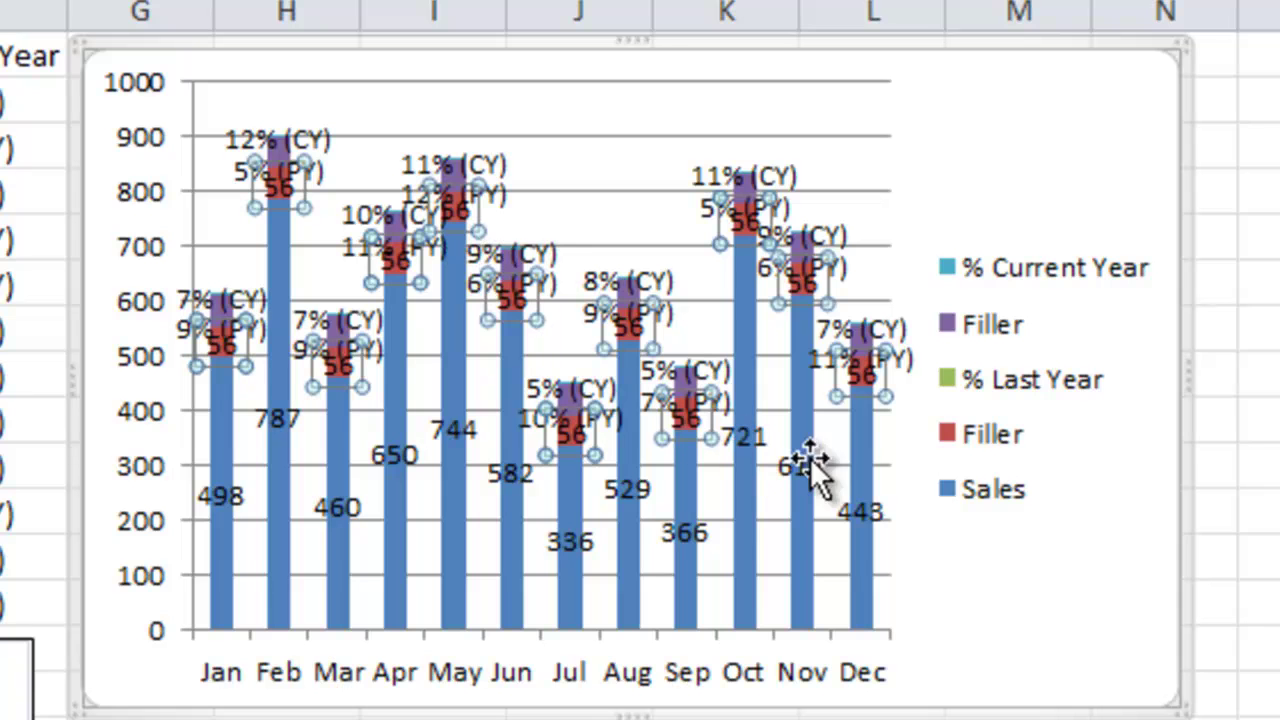
{"action": "key", "text": "Delete"}
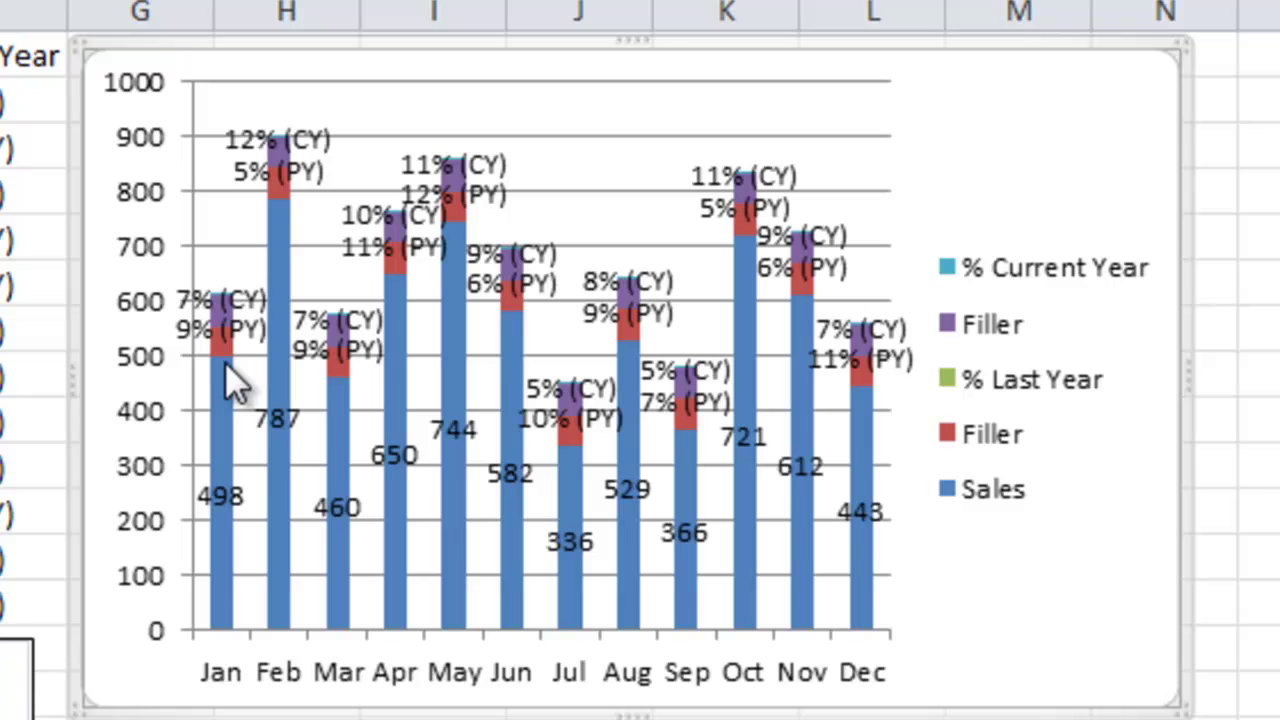
Step: Set Fill to No fill on the red Filler series and the first Filler series
{"action": "mouse_move", "coordinate": [223, 376]}
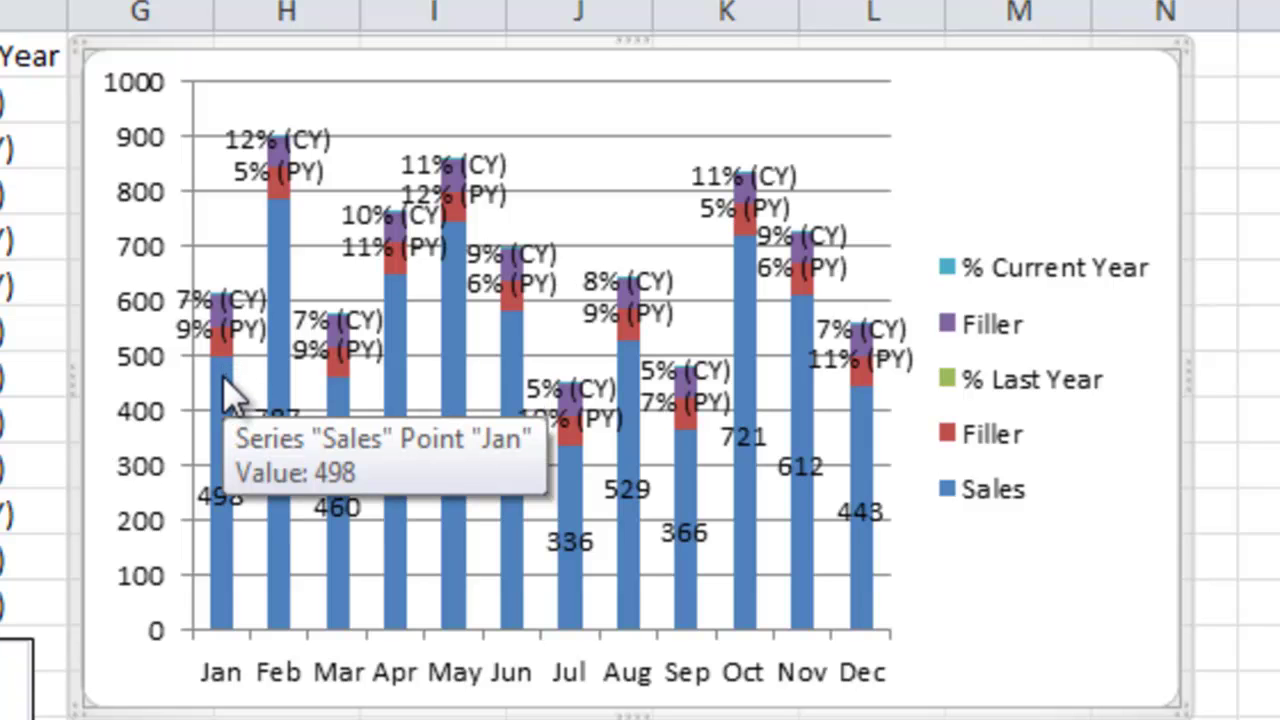
{"action": "left_click", "coordinate": [220, 387]}
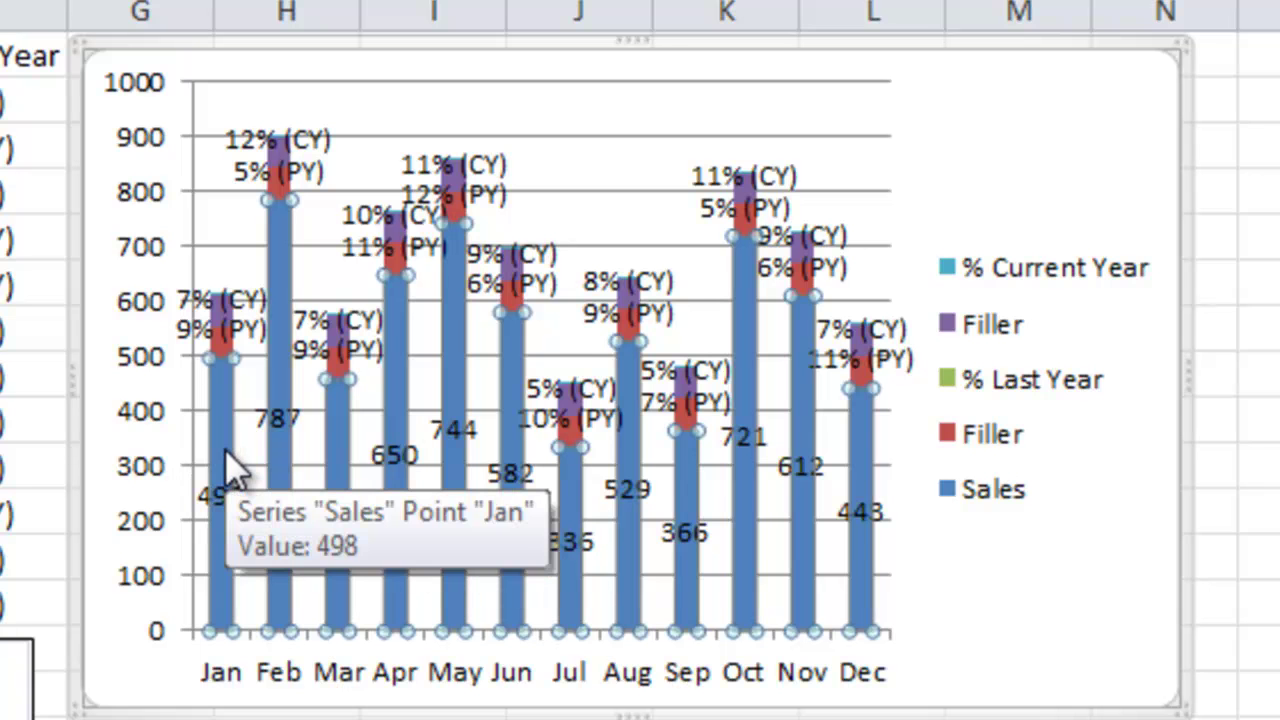
{"action": "left_click", "coordinate": [205, 345]}
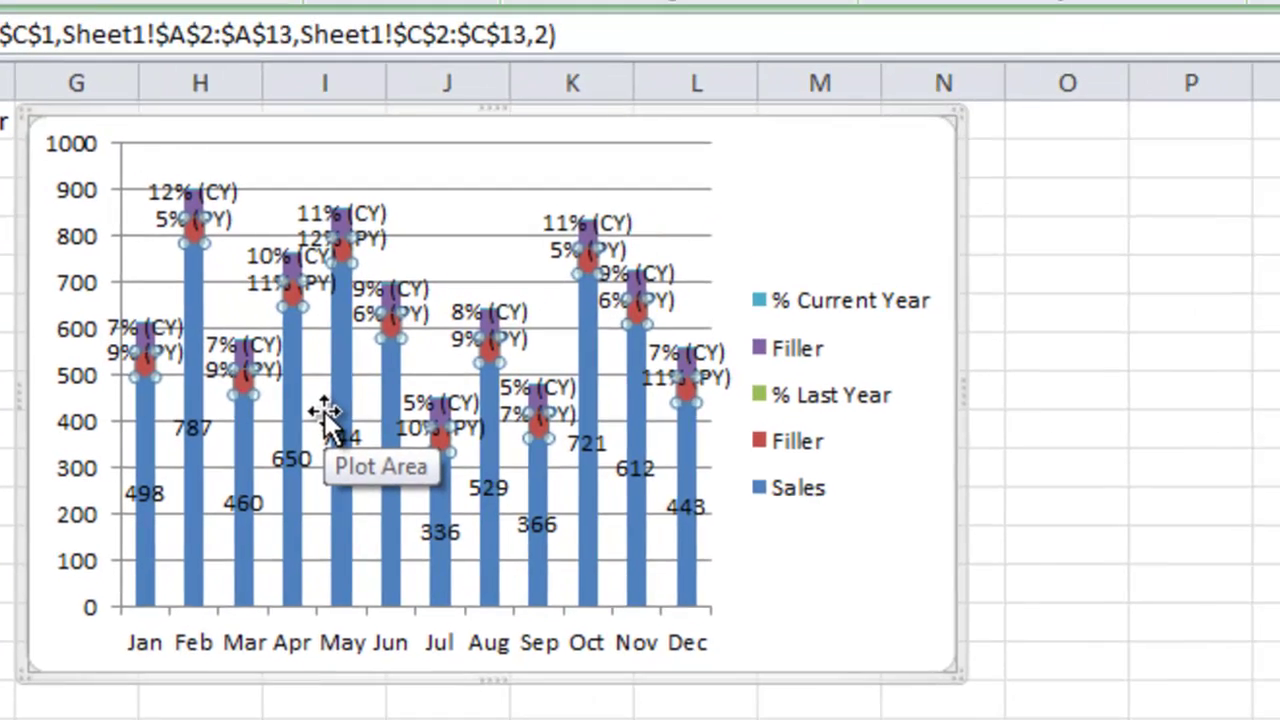
{"action": "key", "text": "ctrl+1"}
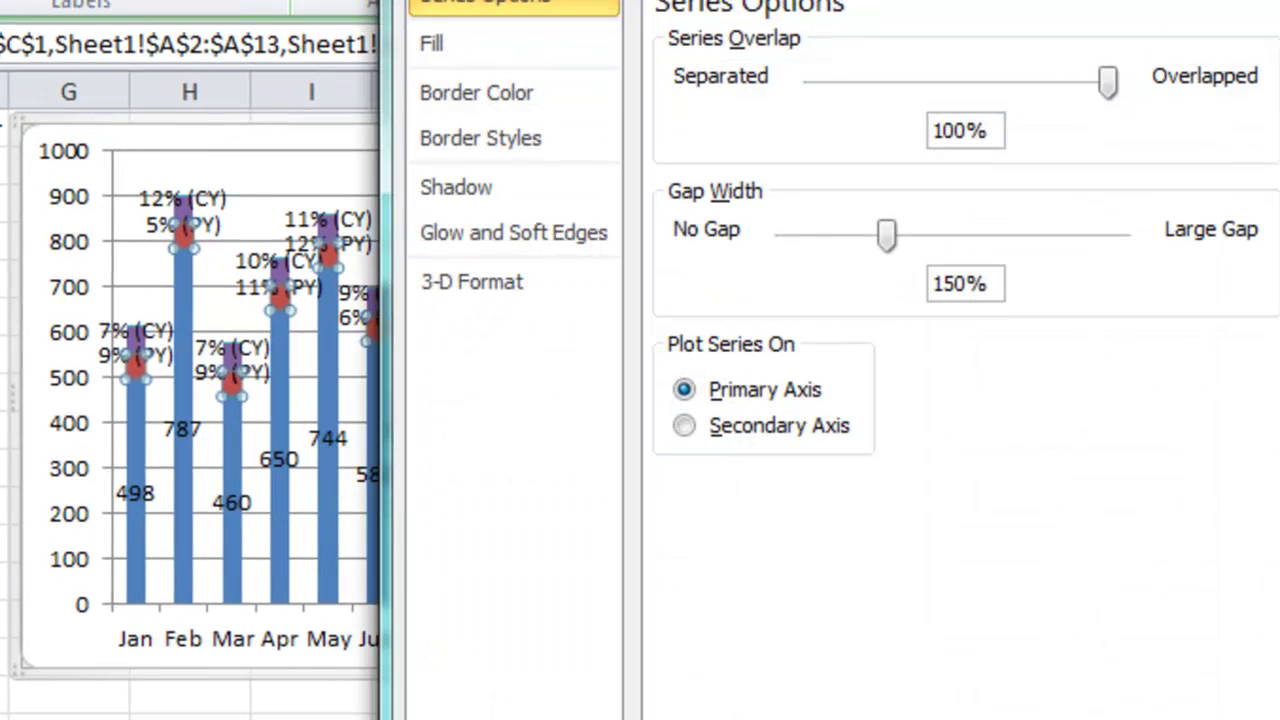
{"action": "left_click_drag", "start_coordinate": [694, 2], "coordinate": [641, 52]}
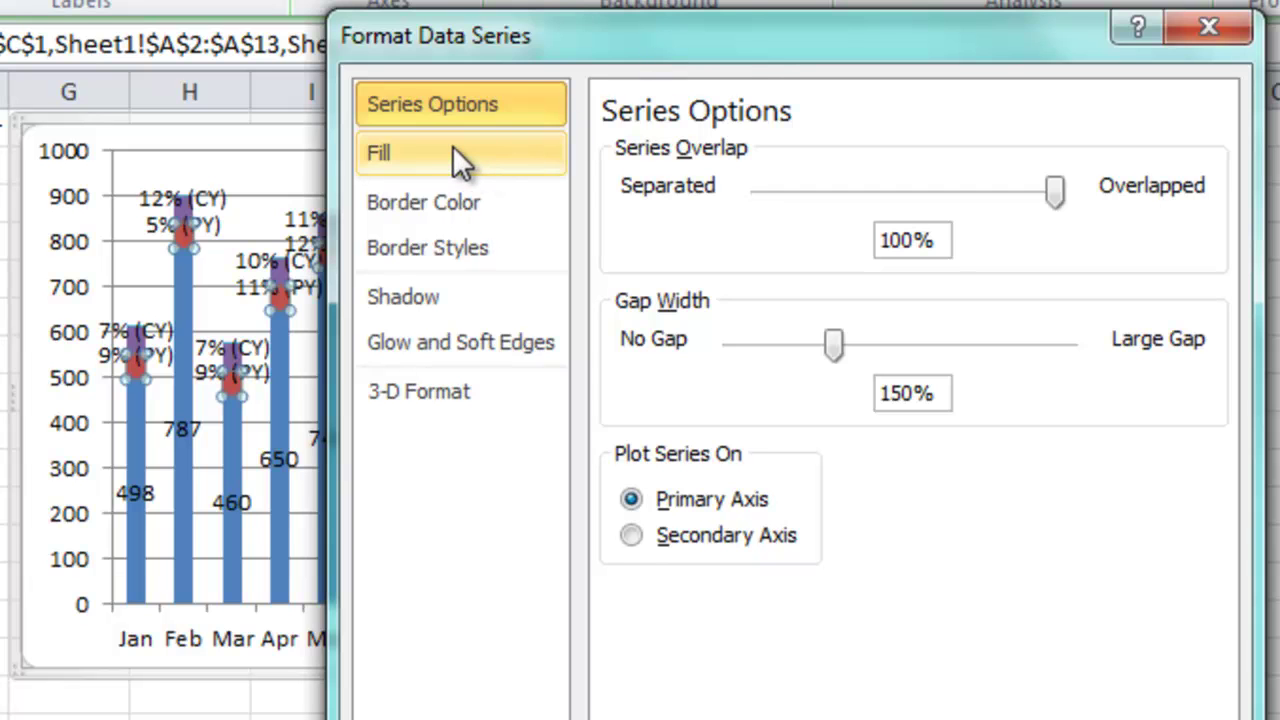
{"action": "left_click", "coordinate": [452, 150]}
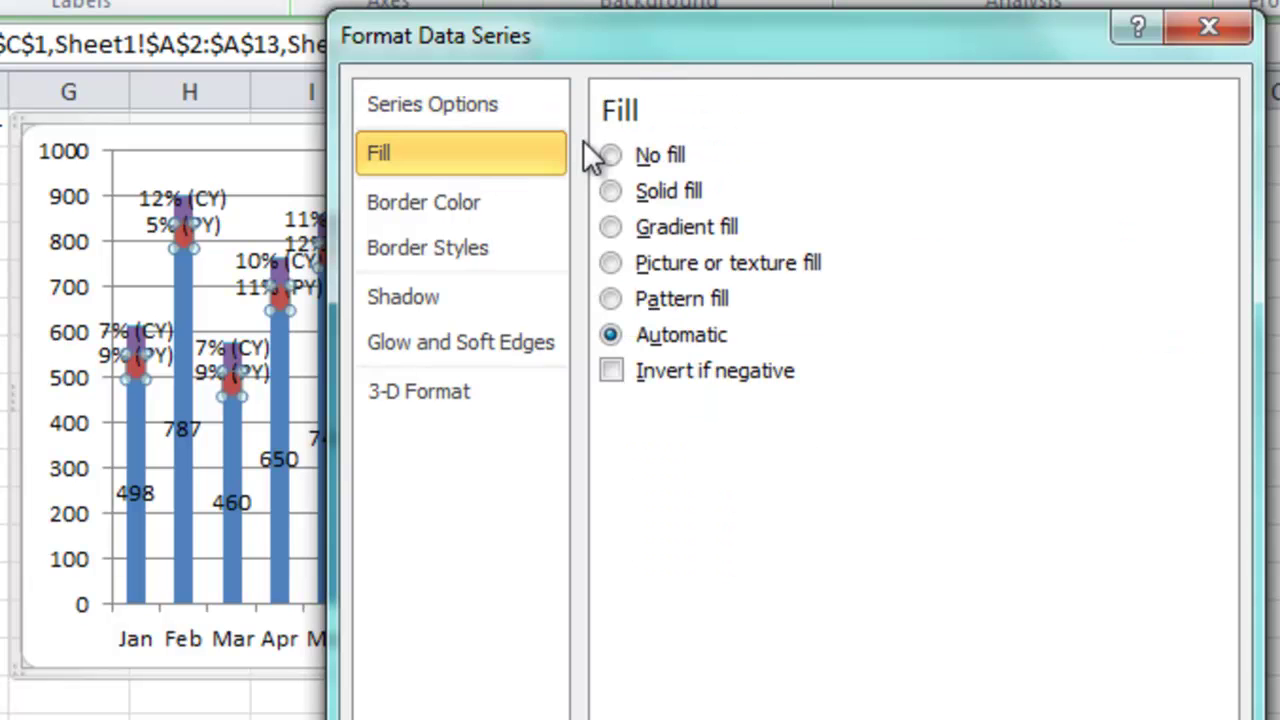
{"action": "left_click", "coordinate": [624, 162]}
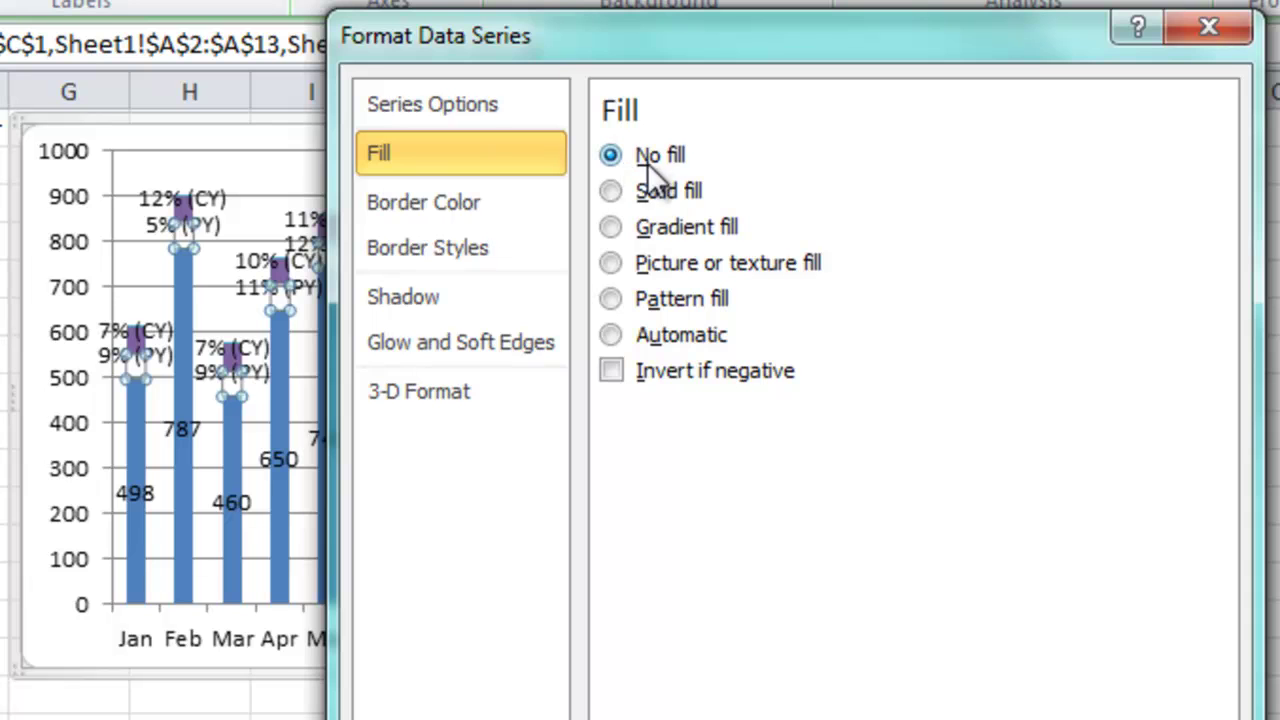
{"action": "left_click", "coordinate": [186, 288]}
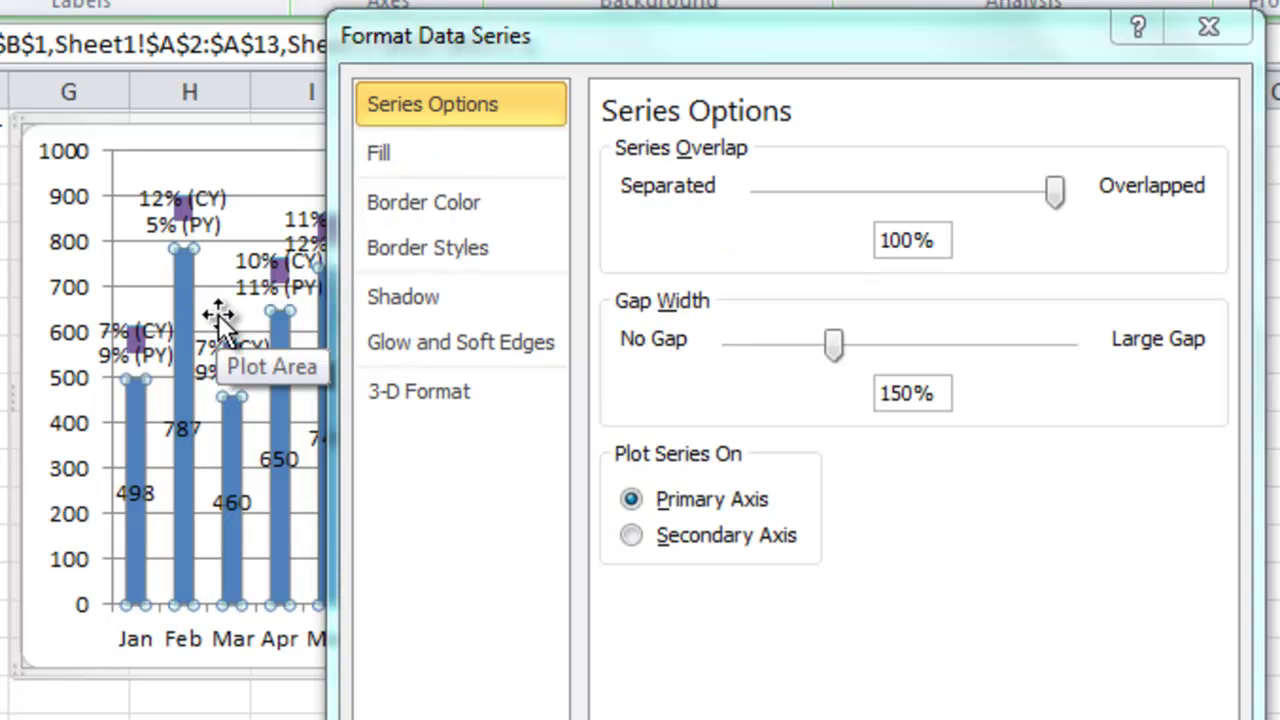
{"action": "key", "text": "Down"}
{"action": "key", "text": "Down"}
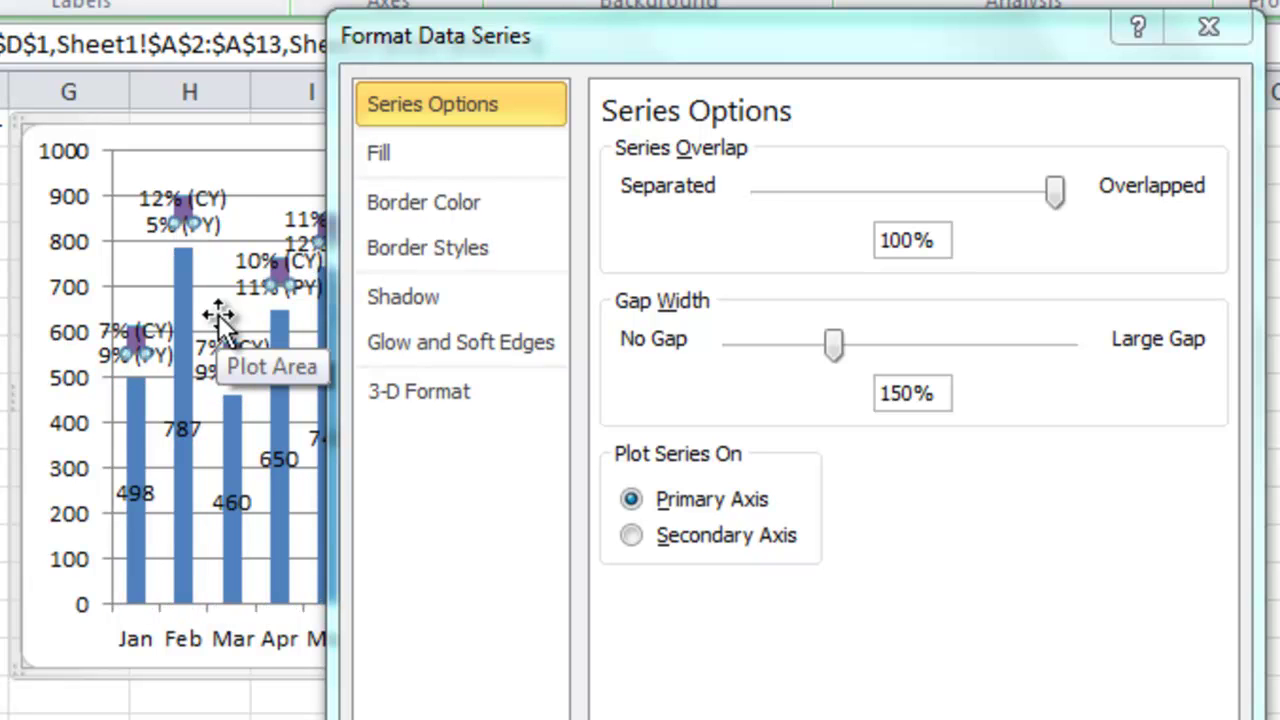
{"action": "left_click", "coordinate": [452, 158]}
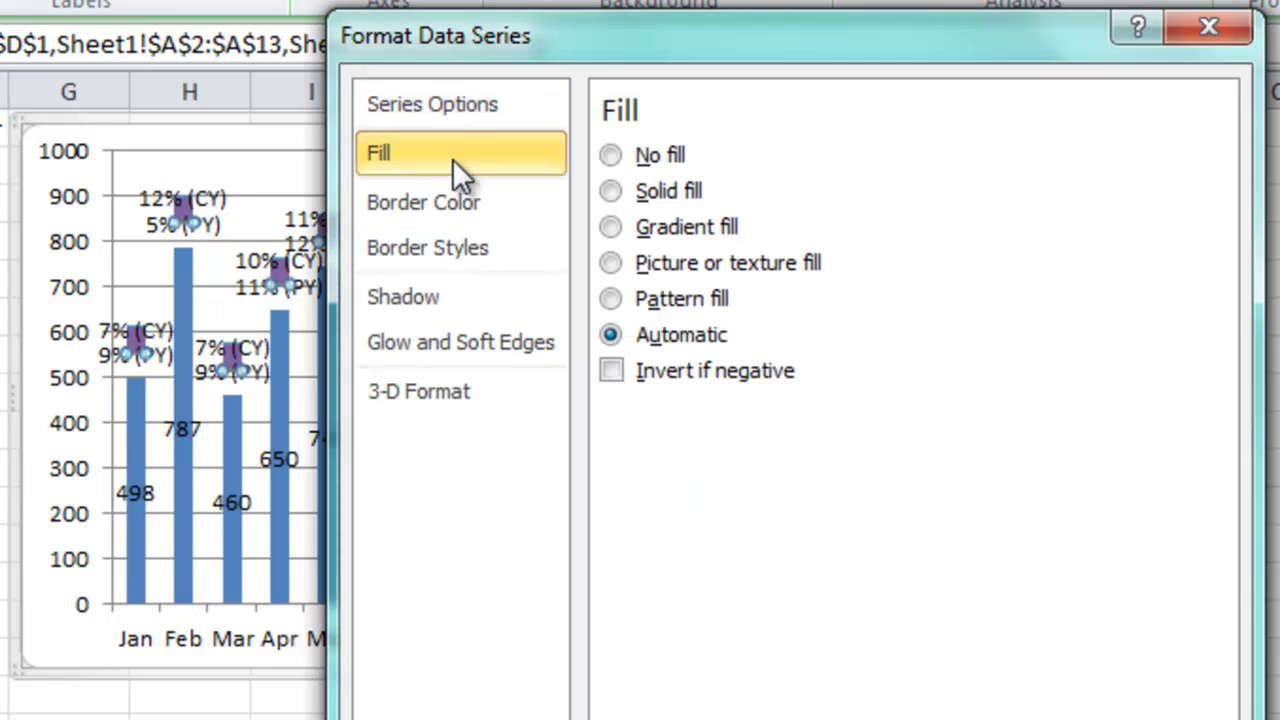
{"action": "left_click", "coordinate": [608, 156]}
Step: Give the second Filler and % Current Year series No fill, then close the dialog
{"action": "left_click", "coordinate": [140, 423]}
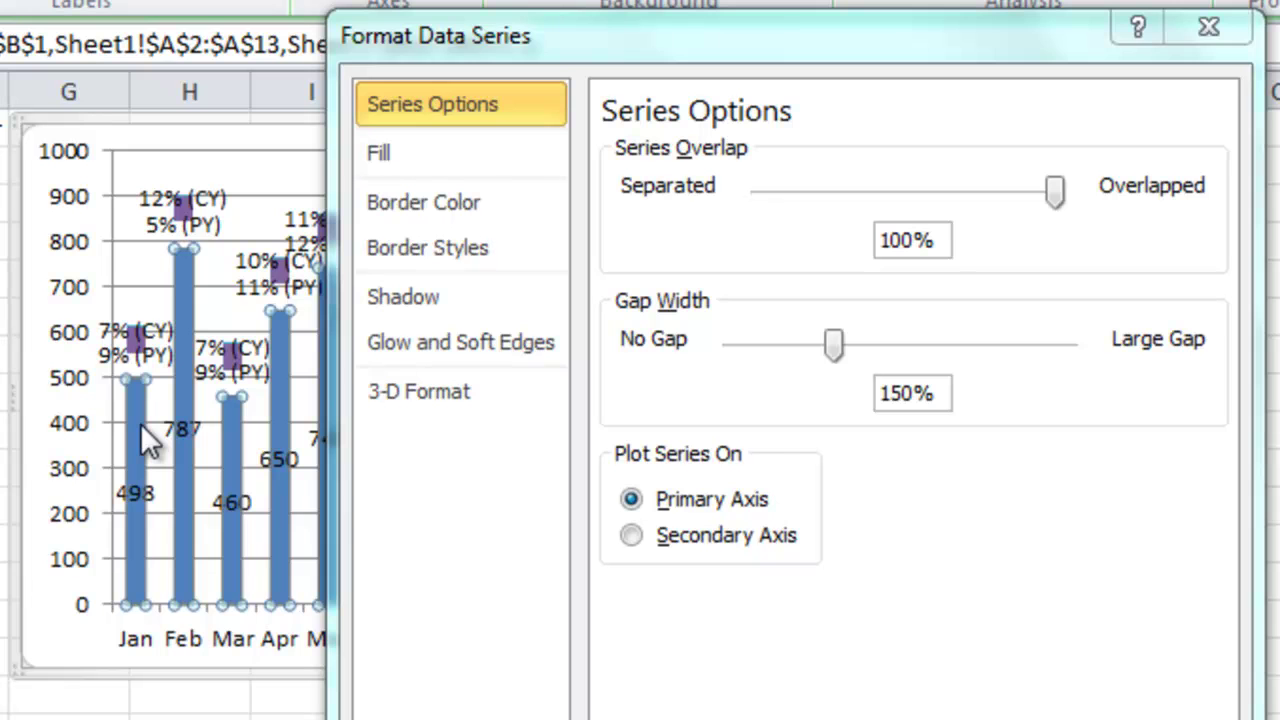
{"action": "key", "text": "Down"}
{"action": "key", "text": "Down"}
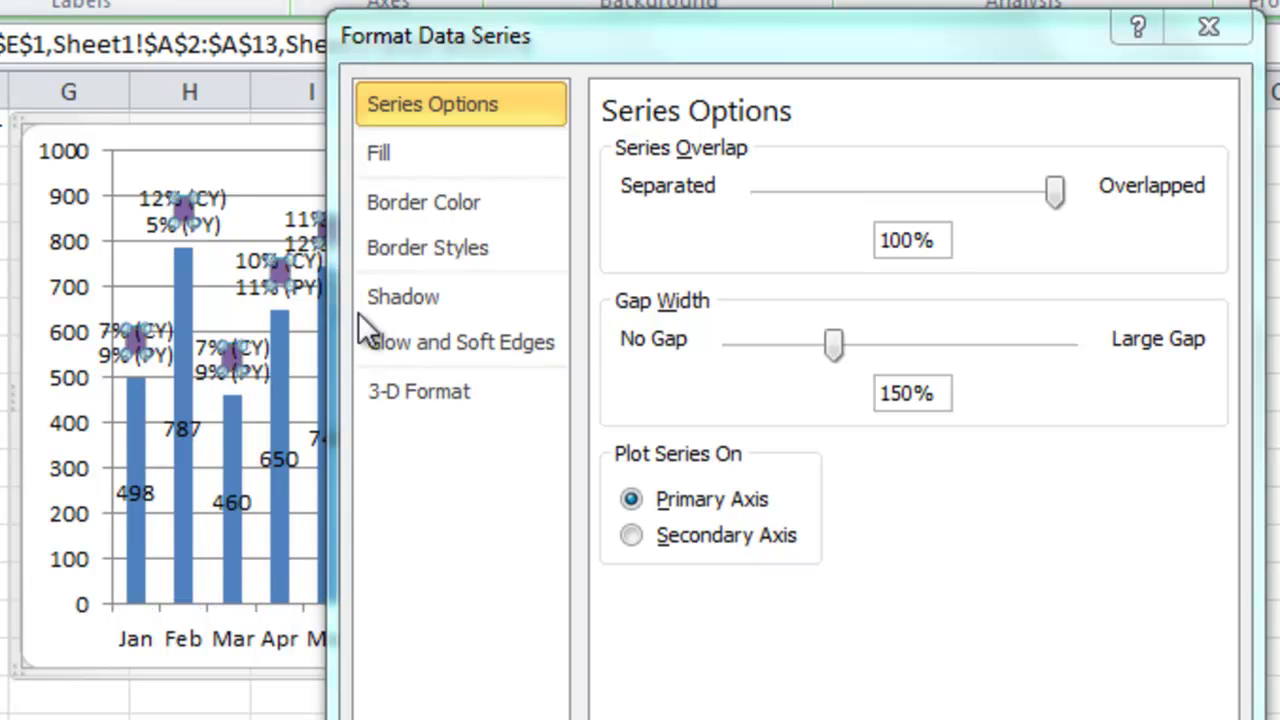
{"action": "left_click", "coordinate": [459, 166]}
{"action": "left_click", "coordinate": [655, 158]}
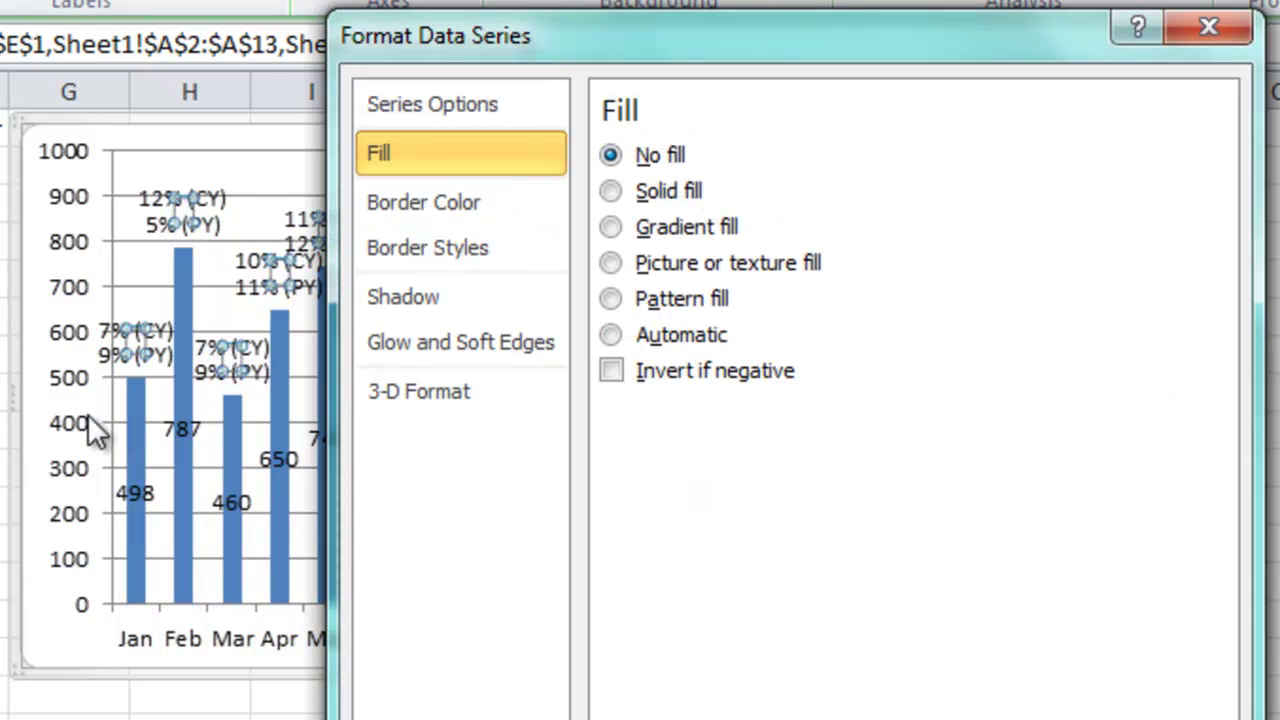
{"action": "left_click", "coordinate": [142, 420]}
{"action": "key", "text": "Down"}
{"action": "key", "text": "Down"}
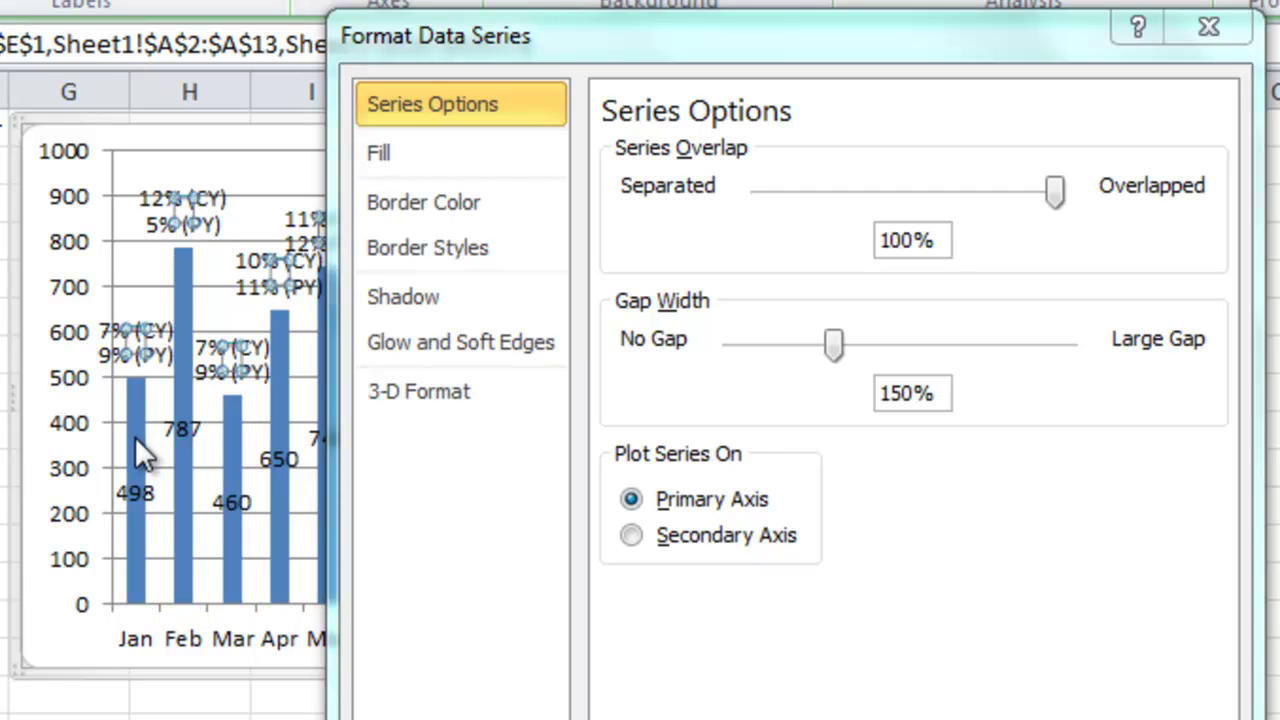
{"action": "key", "text": "Down"}
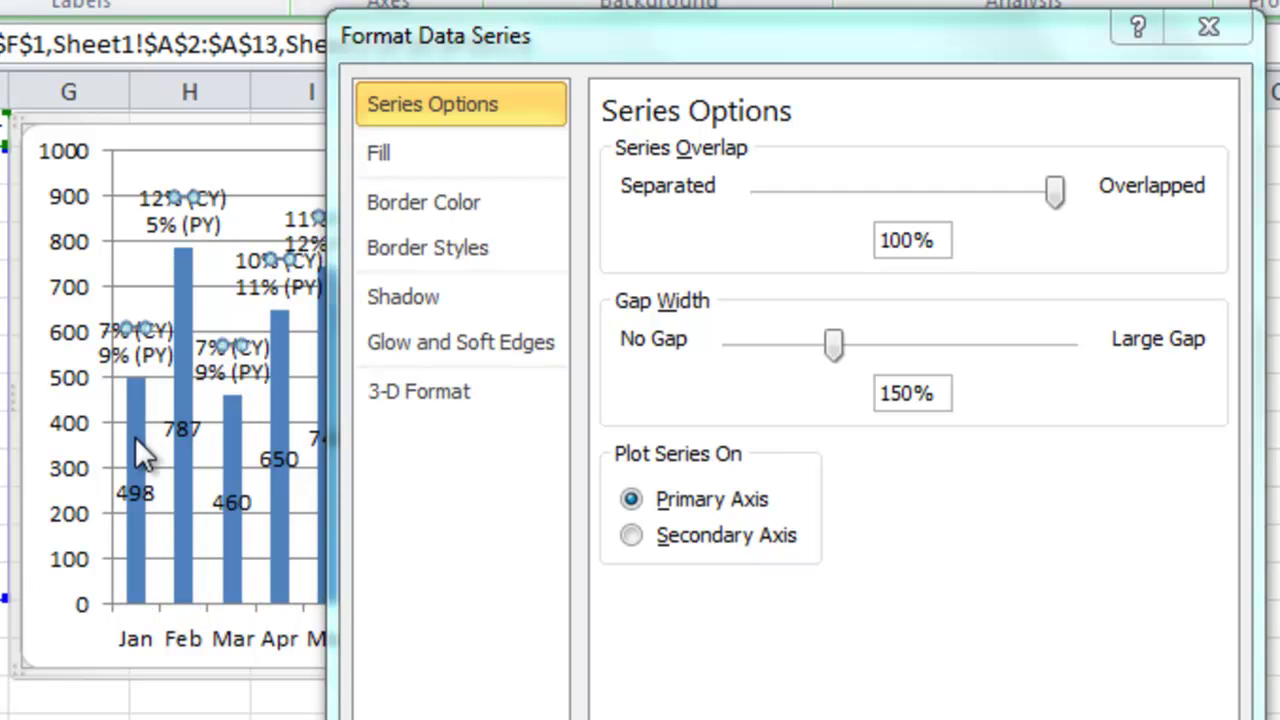
{"action": "left_click", "coordinate": [449, 155]}
{"action": "left_click", "coordinate": [611, 155]}
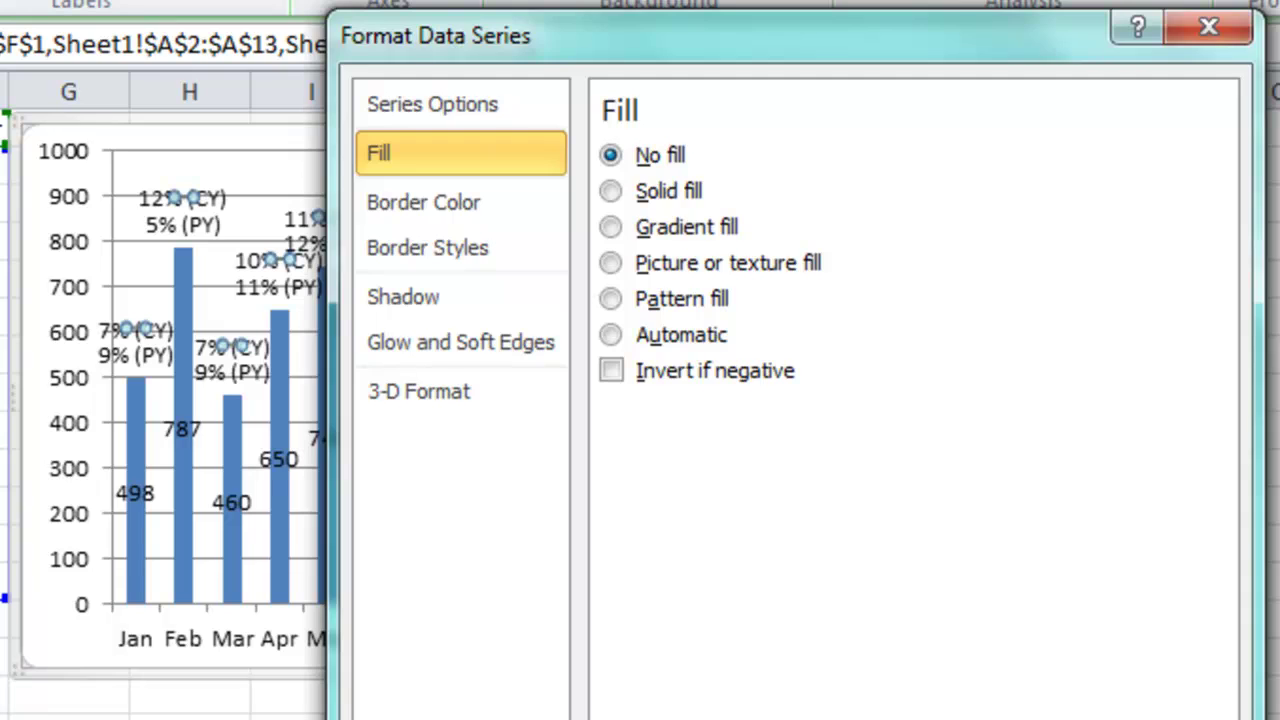
{"action": "key", "text": "Escape"}
{"action": "key", "text": "Escape"}
Step: Enlarge the chart so it extends further to the right
{"action": "left_click", "coordinate": [895, 693]}
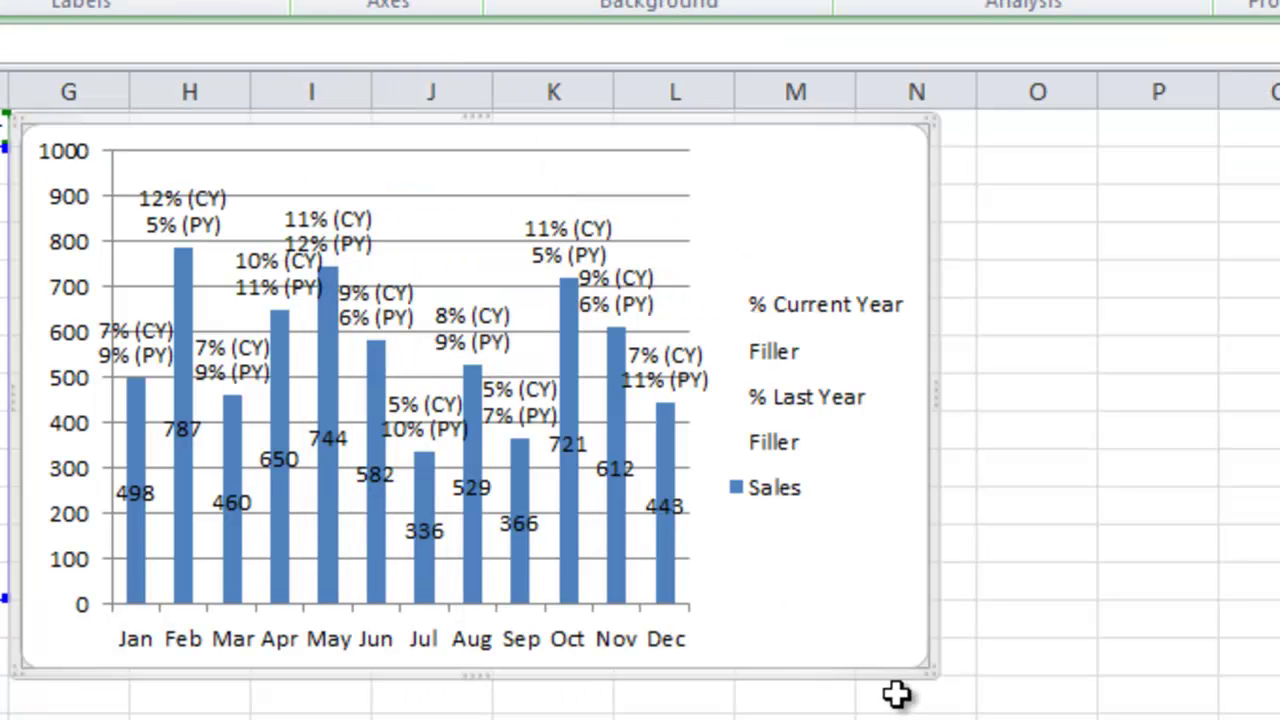
{"action": "left_click_drag", "start_coordinate": [926, 671], "coordinate": [1105, 719]}
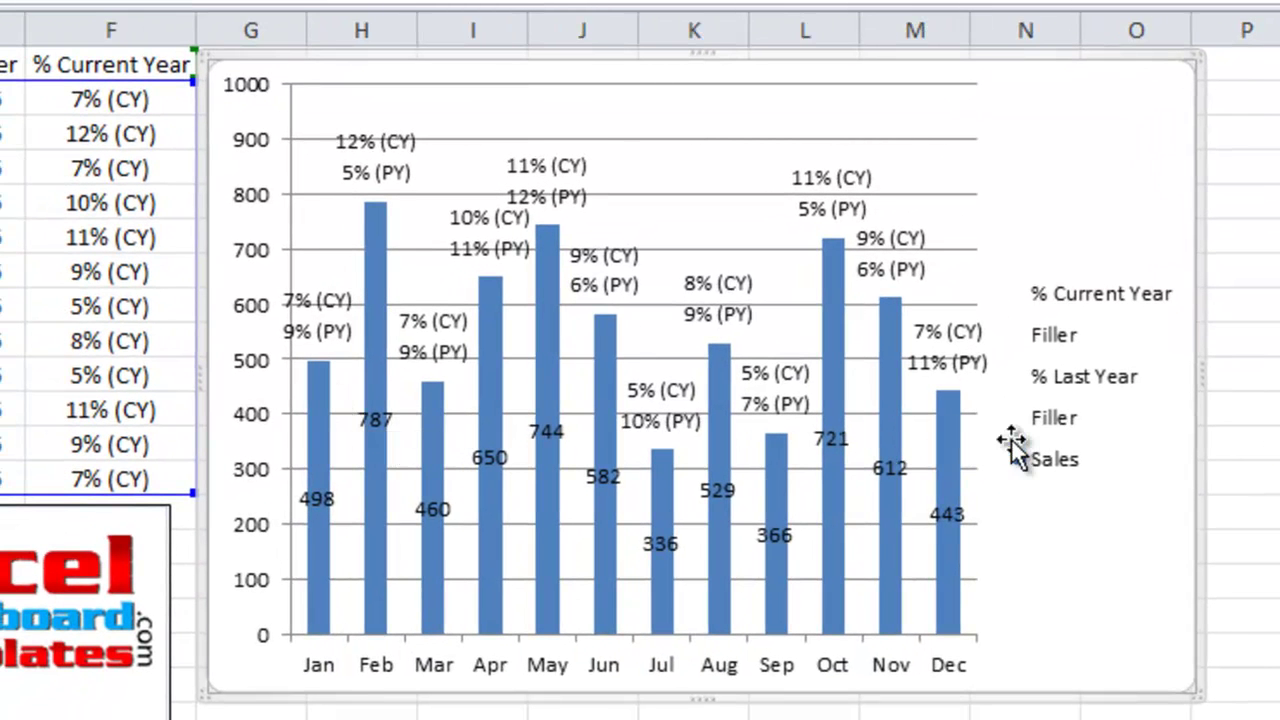
{"action": "left_click", "coordinate": [318, 460]}
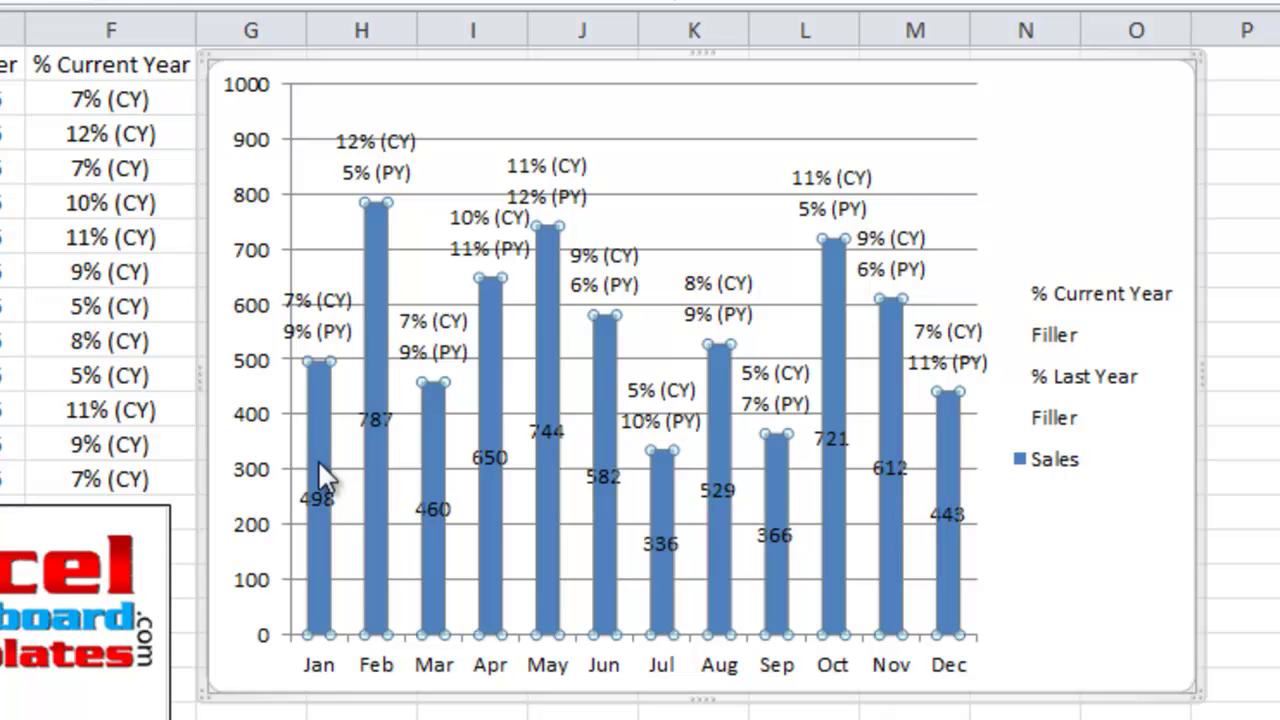
{"action": "left_click", "coordinate": [303, 333]}
{"action": "left_click", "coordinate": [310, 300]}
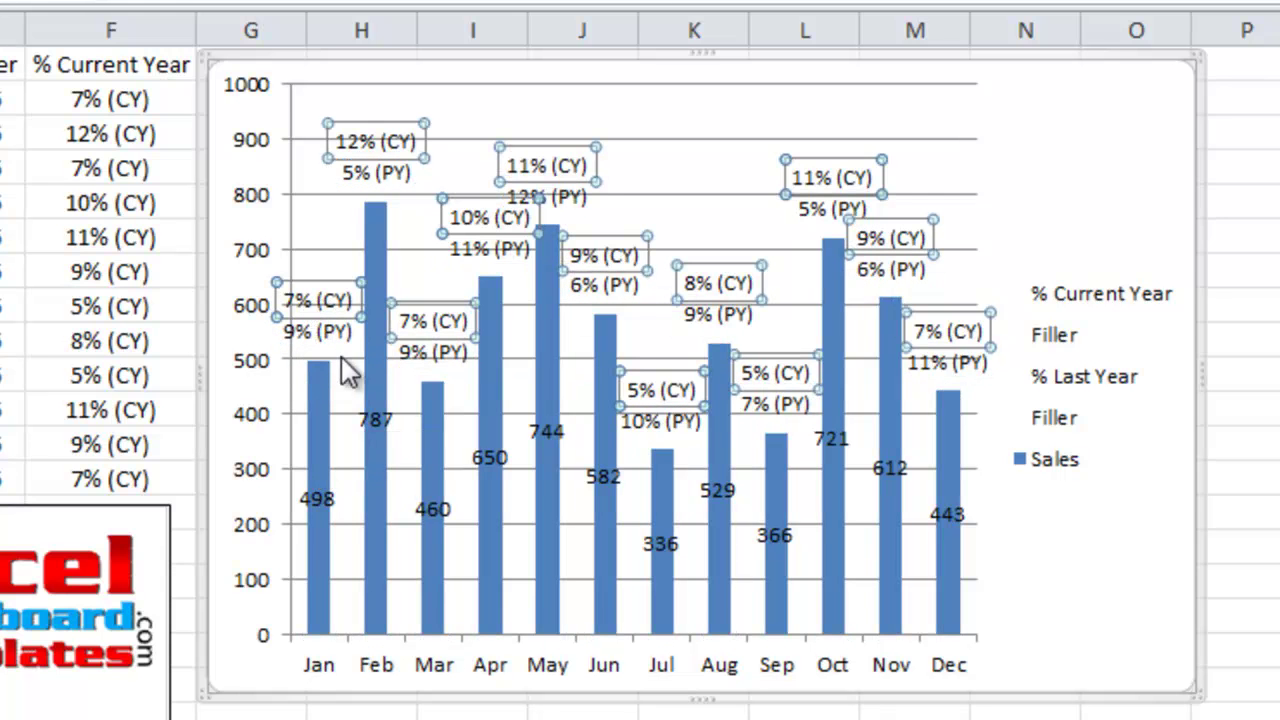
Step: Delete the horizontal gridlines and the legend from the chart
{"action": "left_click", "coordinate": [352, 414]}
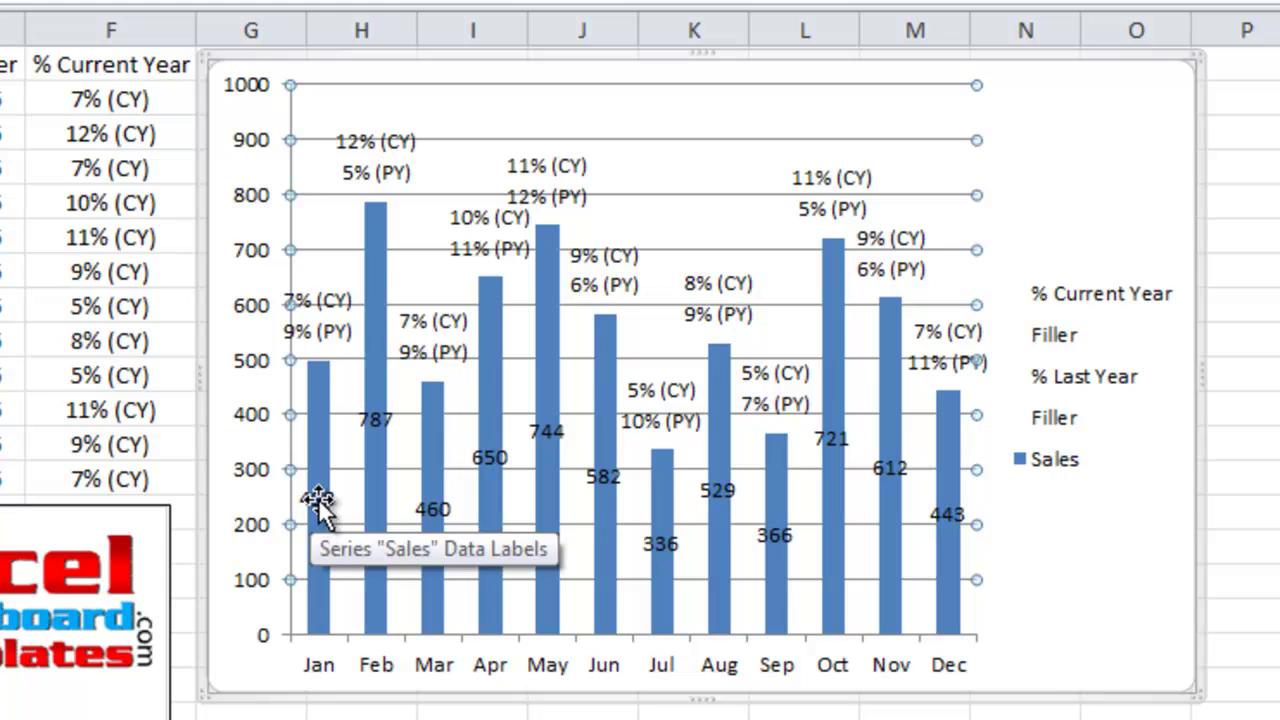
{"action": "key", "text": "Delete"}
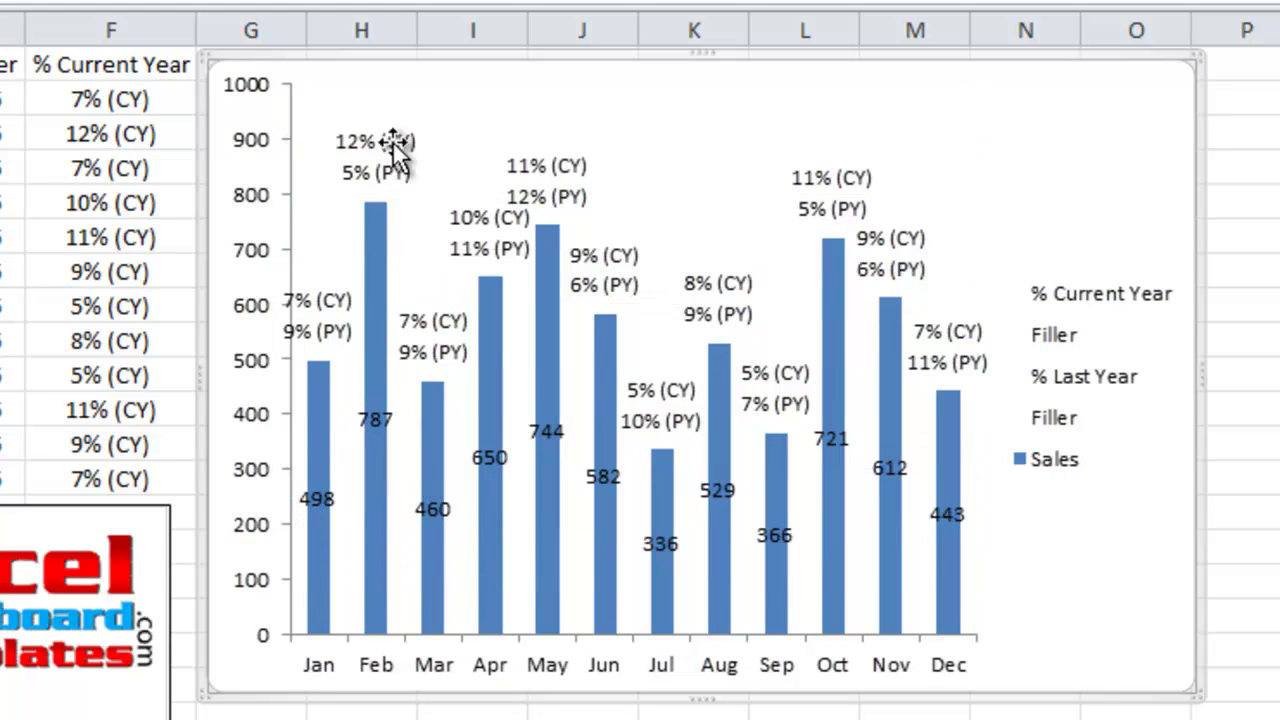
{"action": "left_click", "coordinate": [1097, 400]}
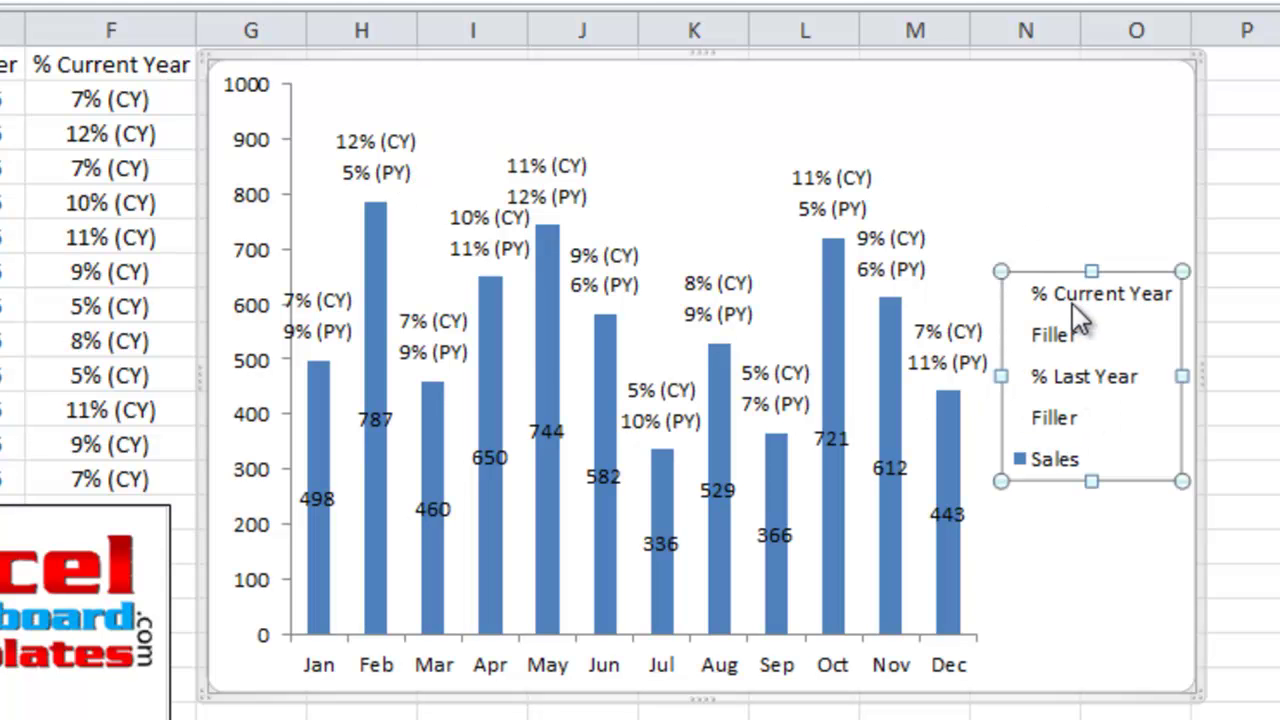
{"action": "key", "text": "Delete"}
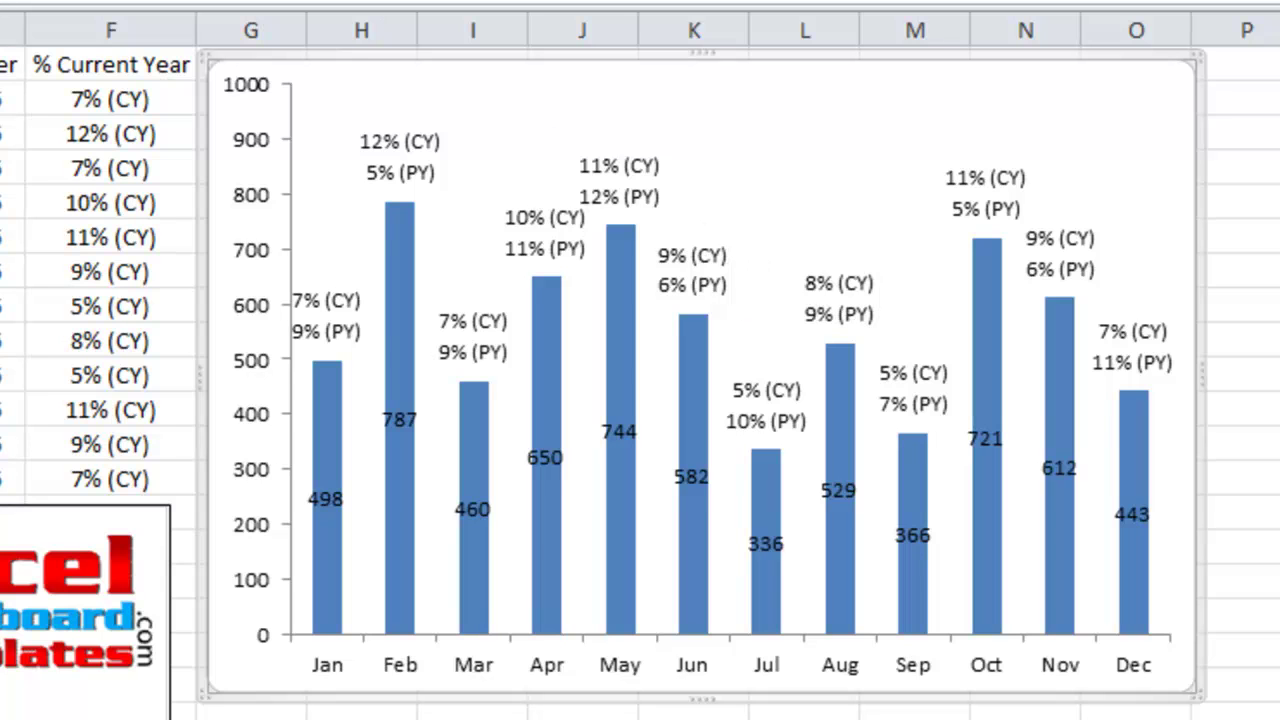
{"action": "left_click", "coordinate": [418, 175]}
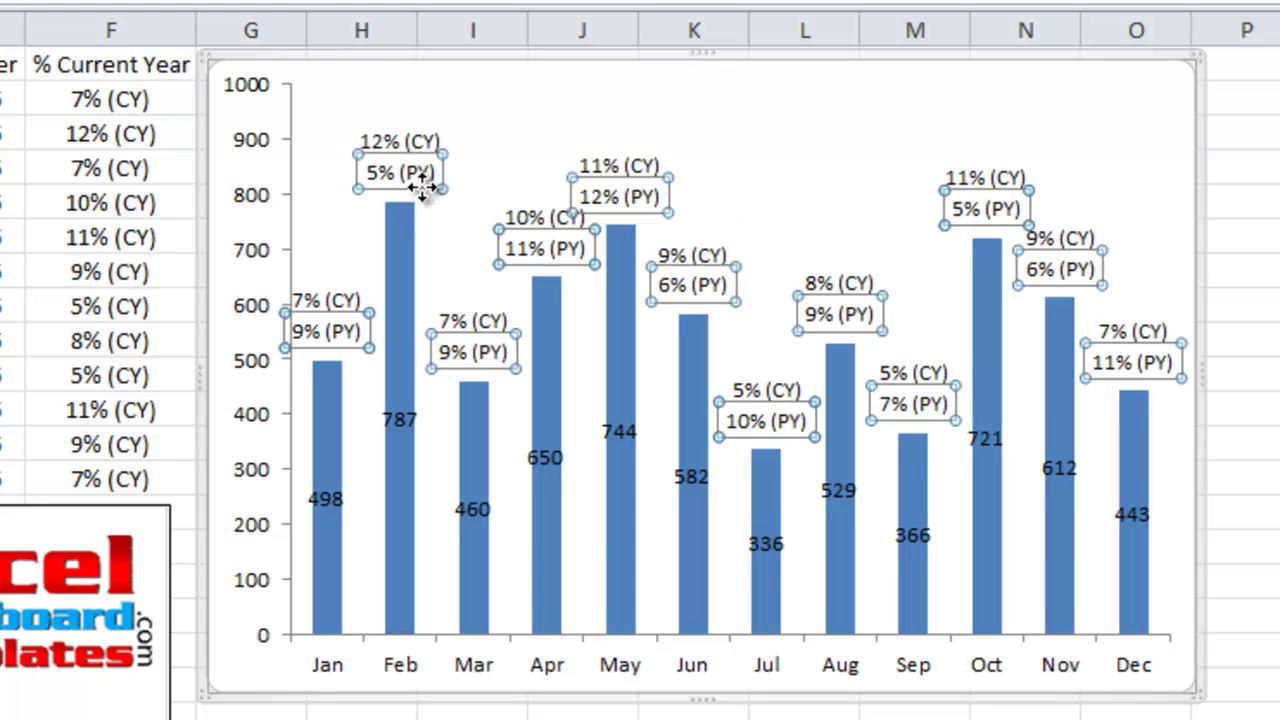
{"action": "left_click", "coordinate": [410, 141]}
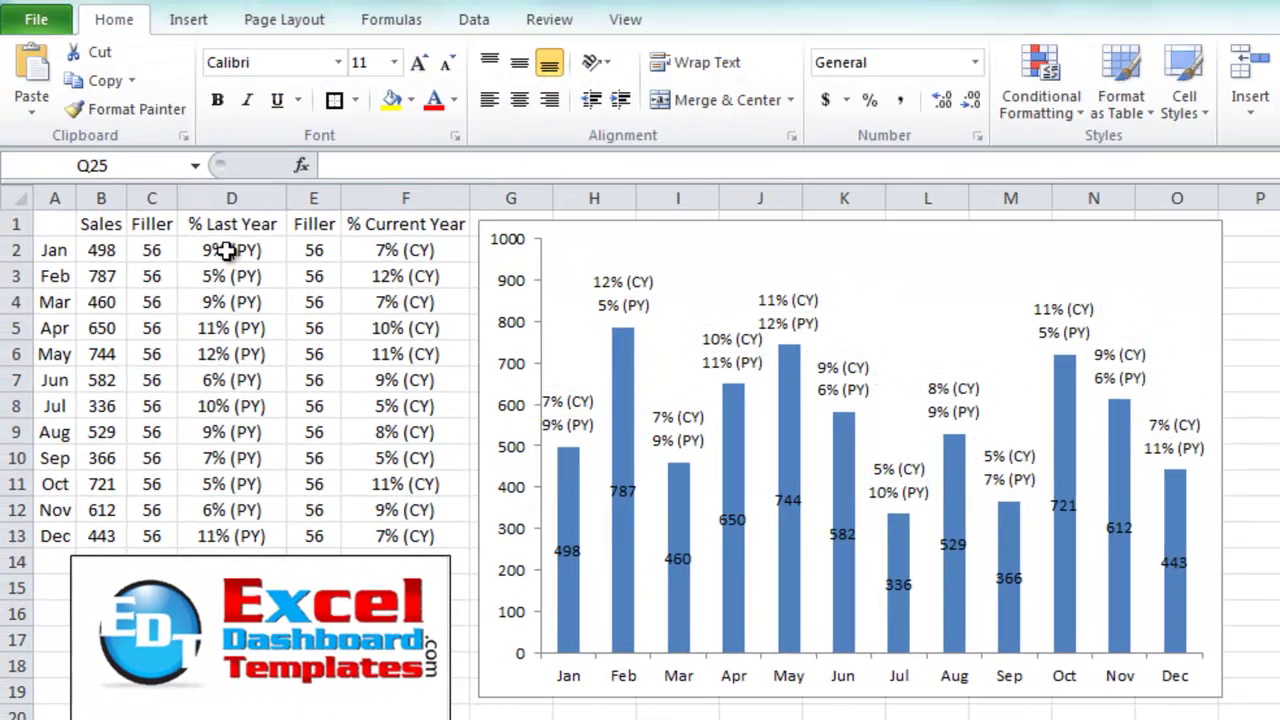
Step: Apply the custom number format 0% ("PrY") to the % Last Year cells D2:D13
{"action": "left_click", "coordinate": [154, 210]}
{"action": "mouse_move", "coordinate": [242, 250]}
{"action": "left_mouse_down"}
{"action": "mouse_move", "coordinate": [223, 349]}
{"action": "mouse_move", "coordinate": [233, 535]}
{"action": "left_mouse_up"}
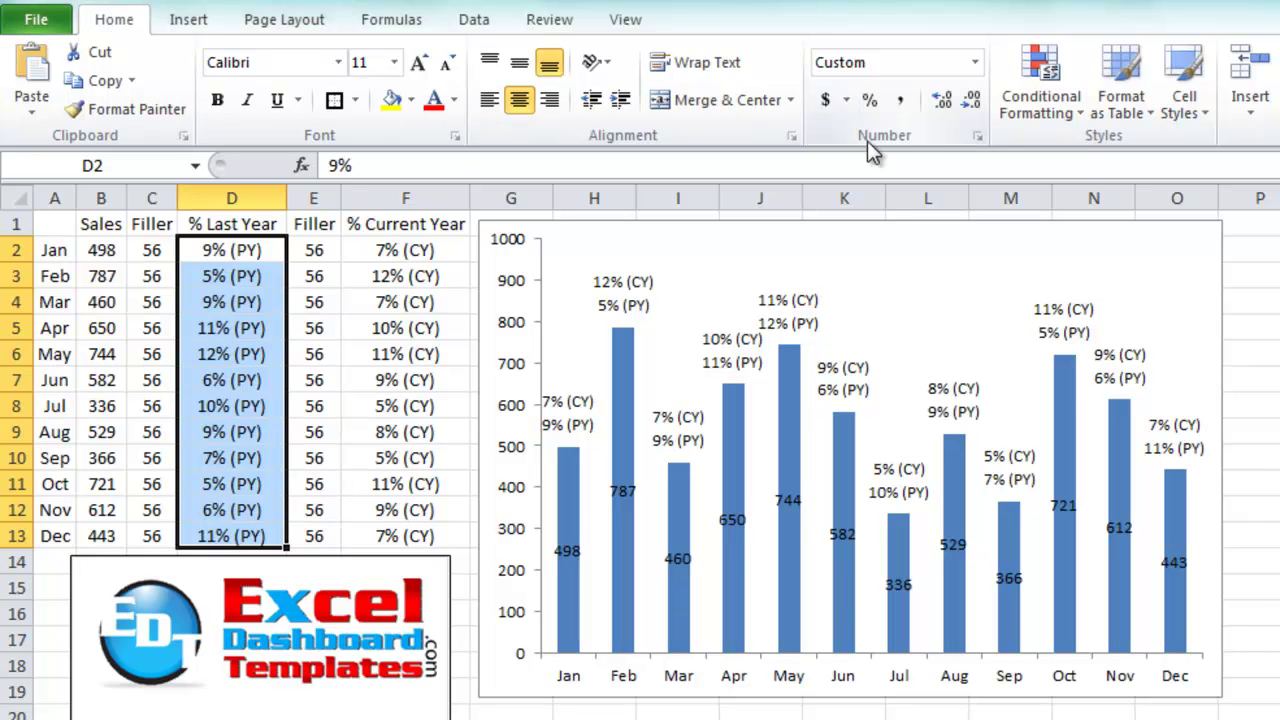
{"action": "left_click", "coordinate": [974, 63]}
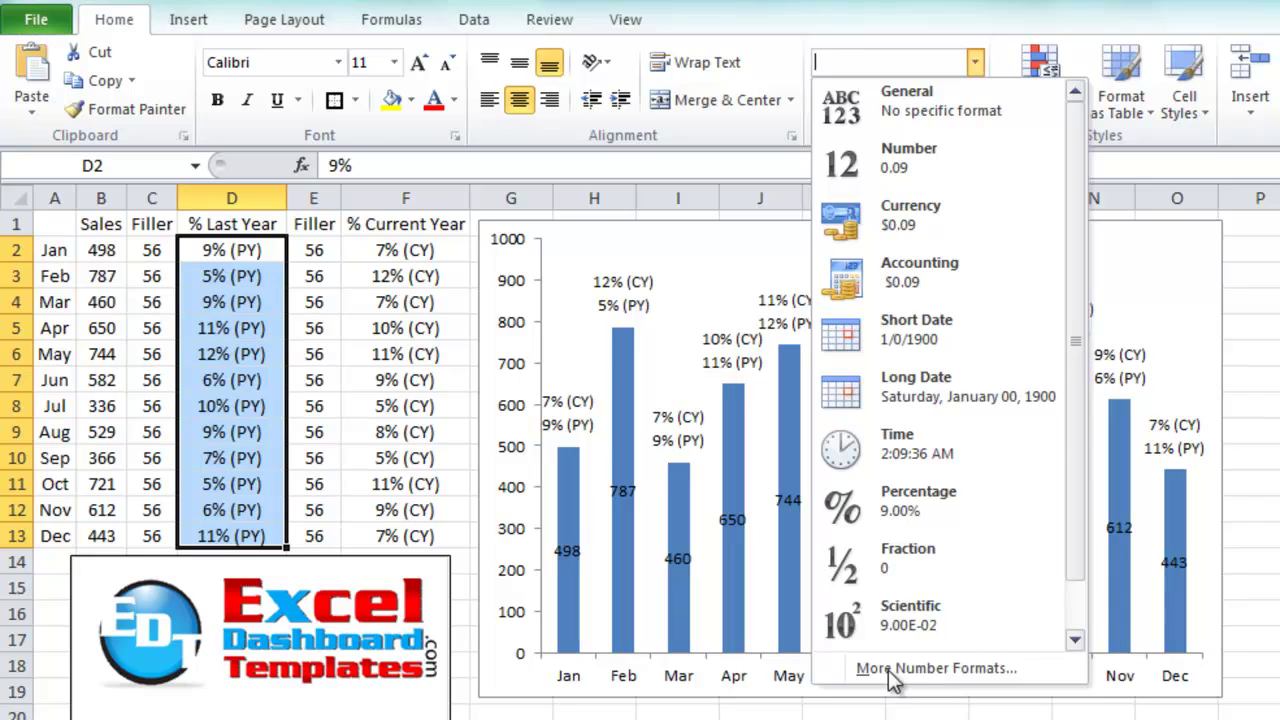
{"action": "left_click", "coordinate": [936, 668]}
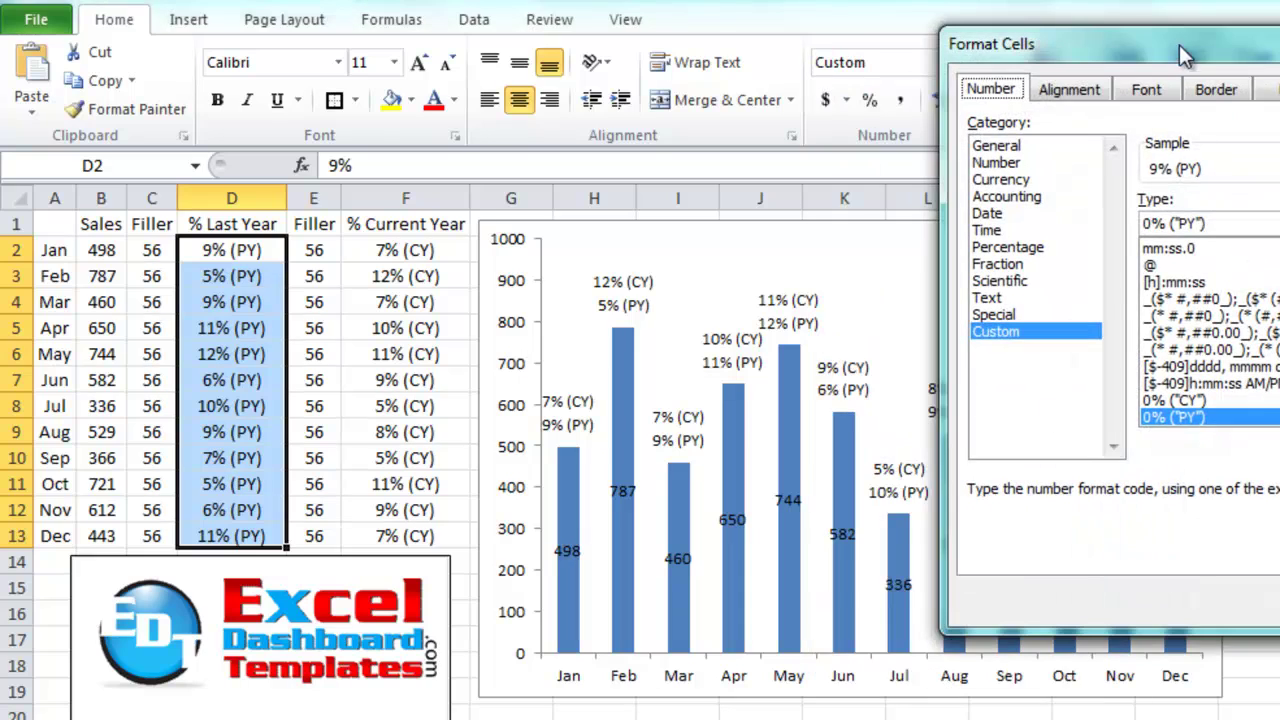
{"action": "left_click_drag", "start_coordinate": [1183, 55], "coordinate": [751, 175]}
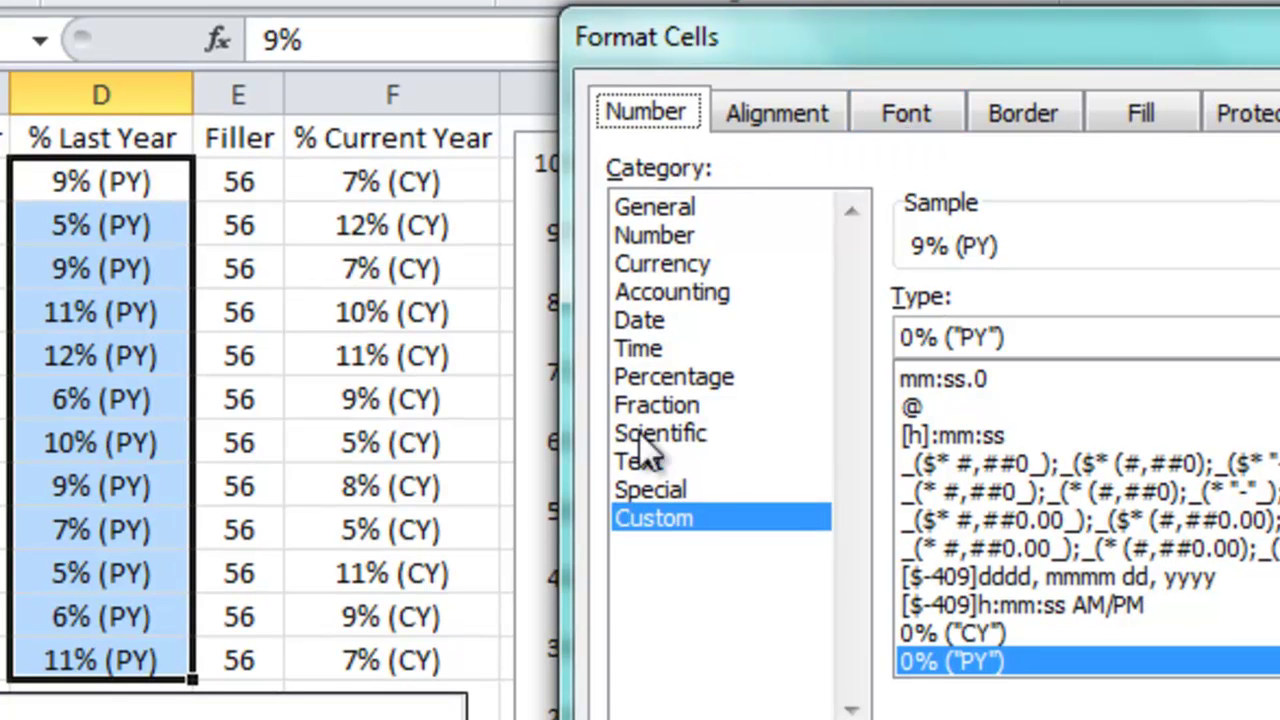
{"action": "left_click", "coordinate": [706, 380]}
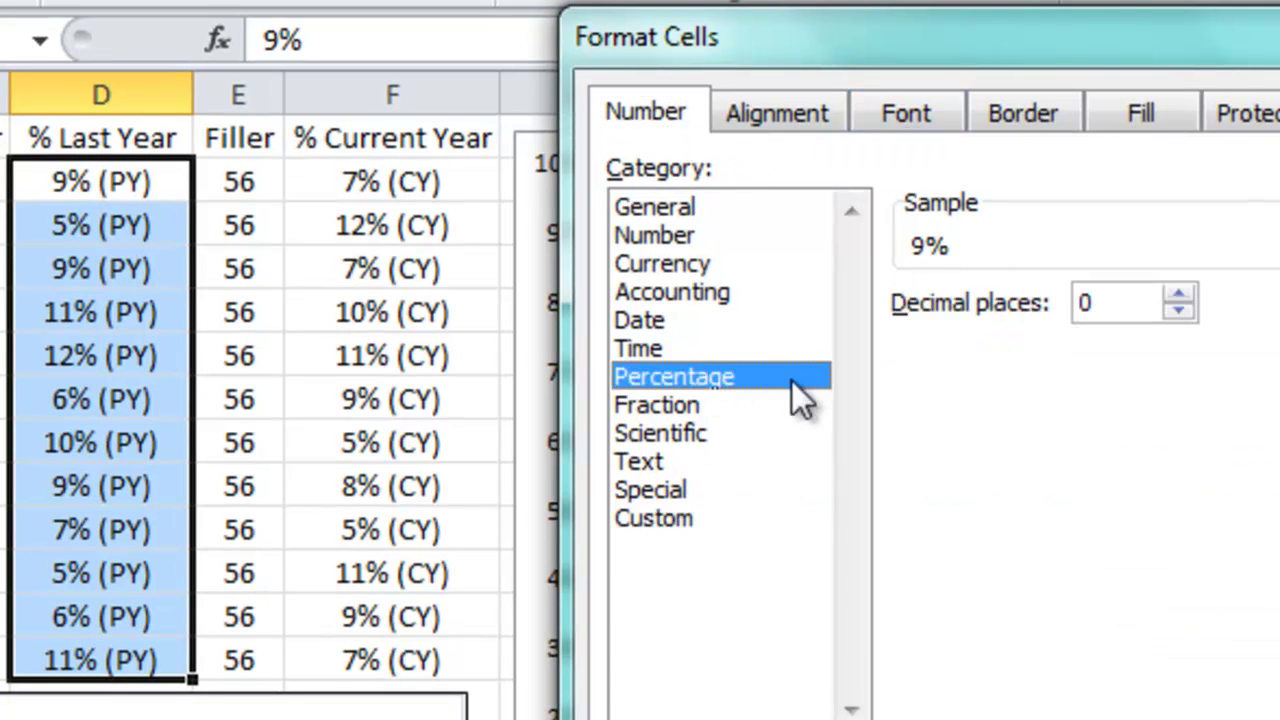
{"action": "left_click", "coordinate": [726, 515]}
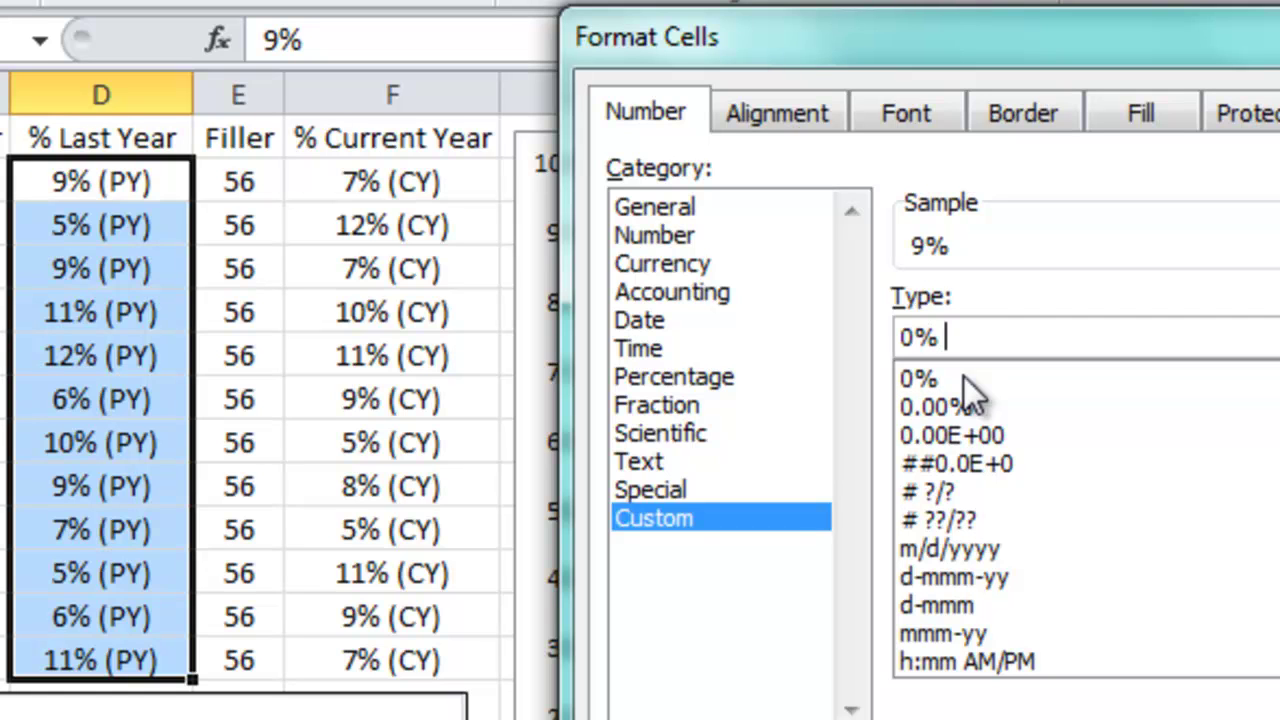
{"action": "type", "text": "(\""}
{"action": "type", "text": "PrY\""}
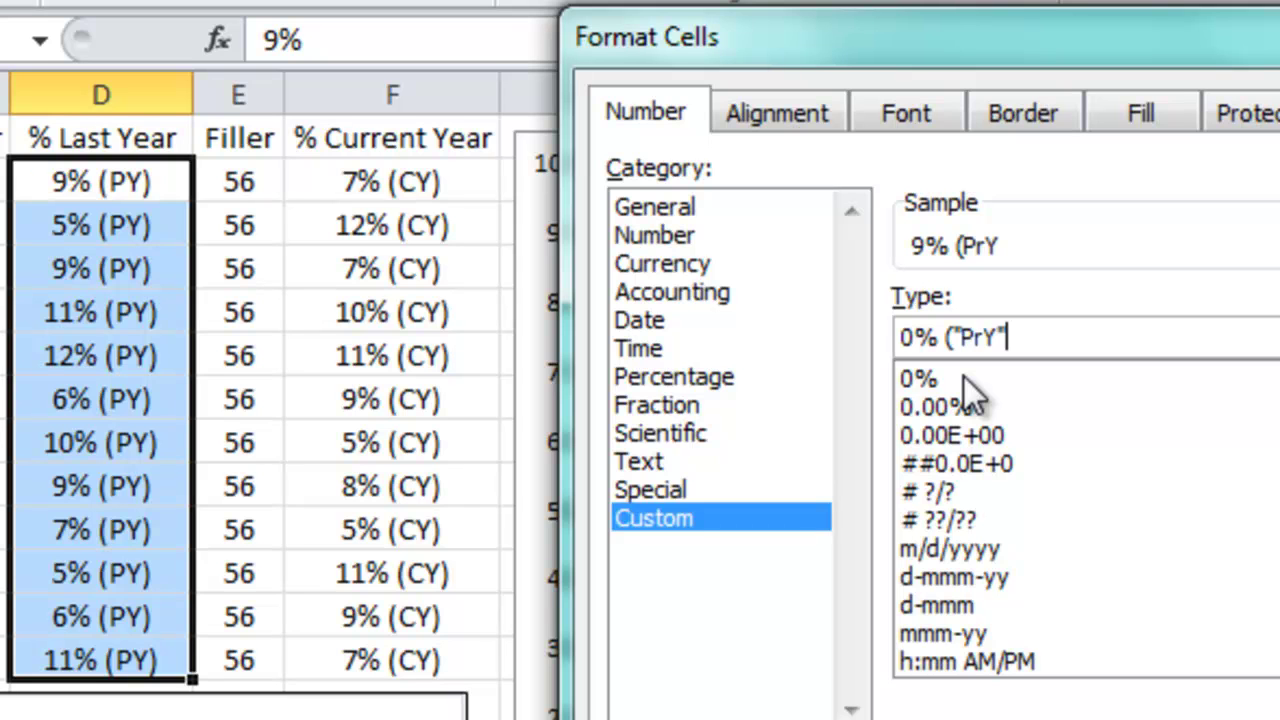
{"action": "type", "text": ")"}
{"action": "key", "text": "Return"}
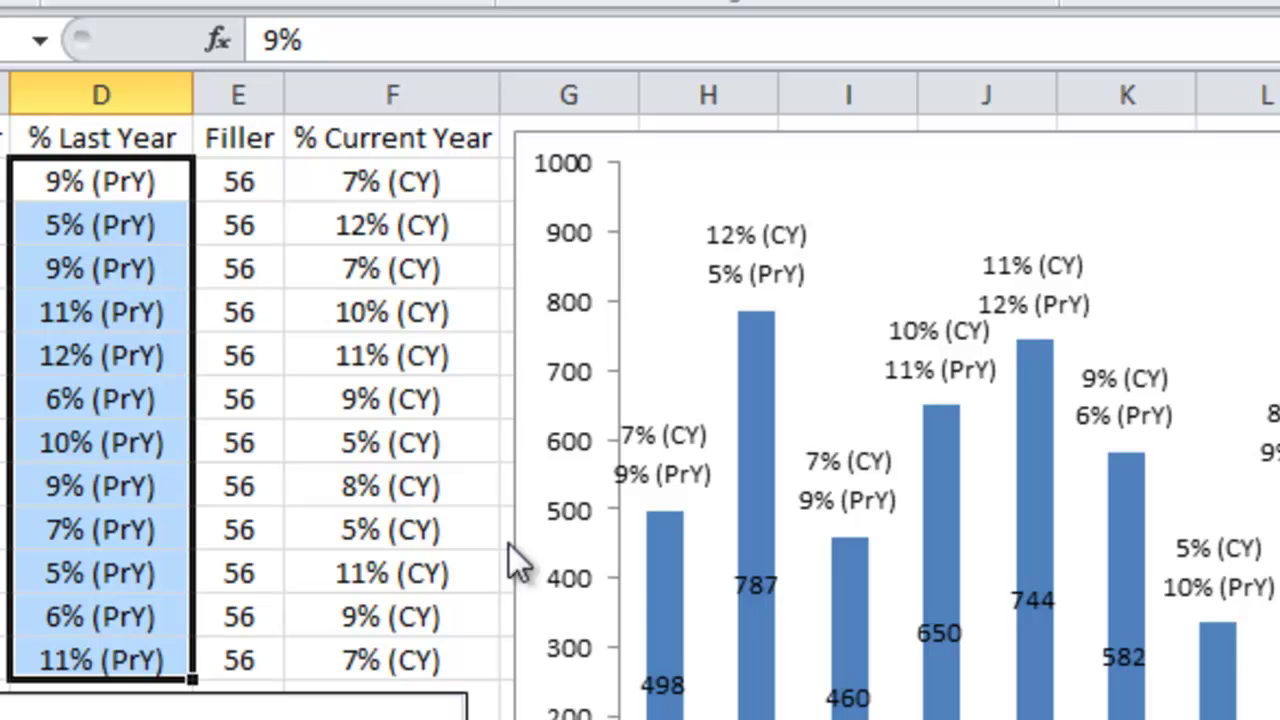
Step: Check the PrY and CY chart labels, then select the % Current Year values F2:F13
{"action": "left_click", "coordinate": [100, 271]}
{"action": "left_click_drag", "start_coordinate": [120, 181], "coordinate": [23, 657]}
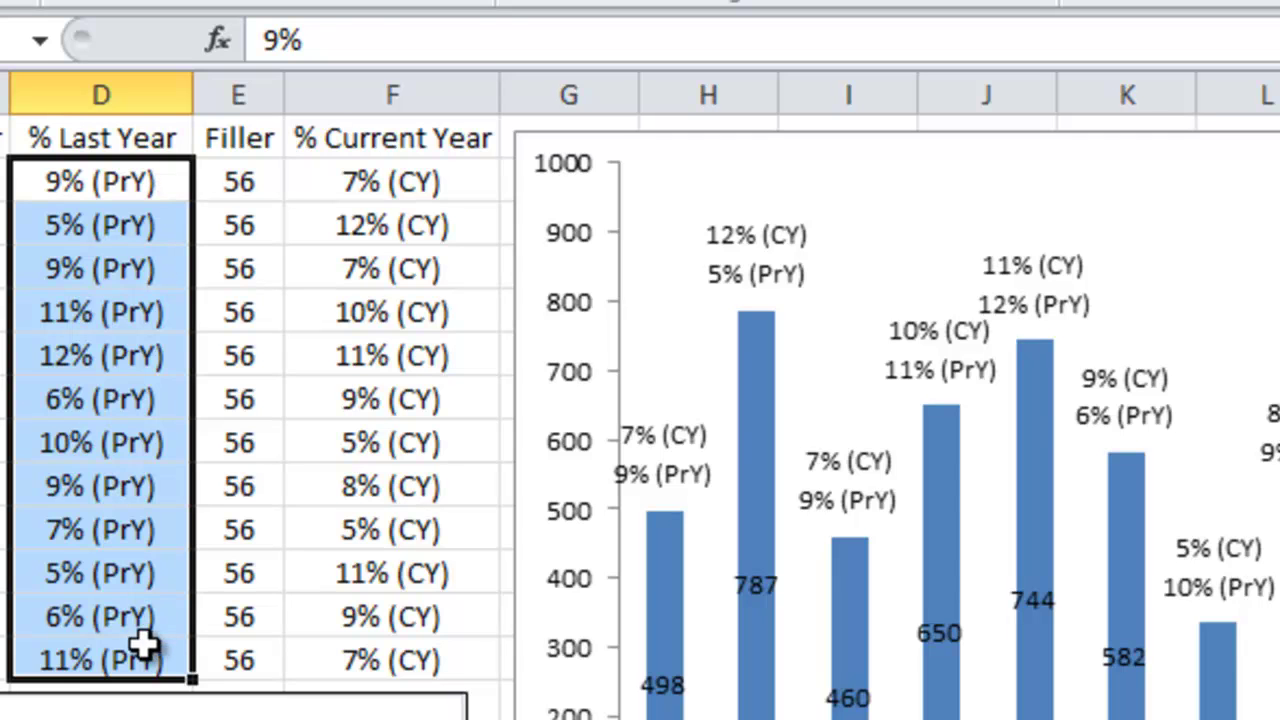
{"action": "left_click", "coordinate": [425, 182]}
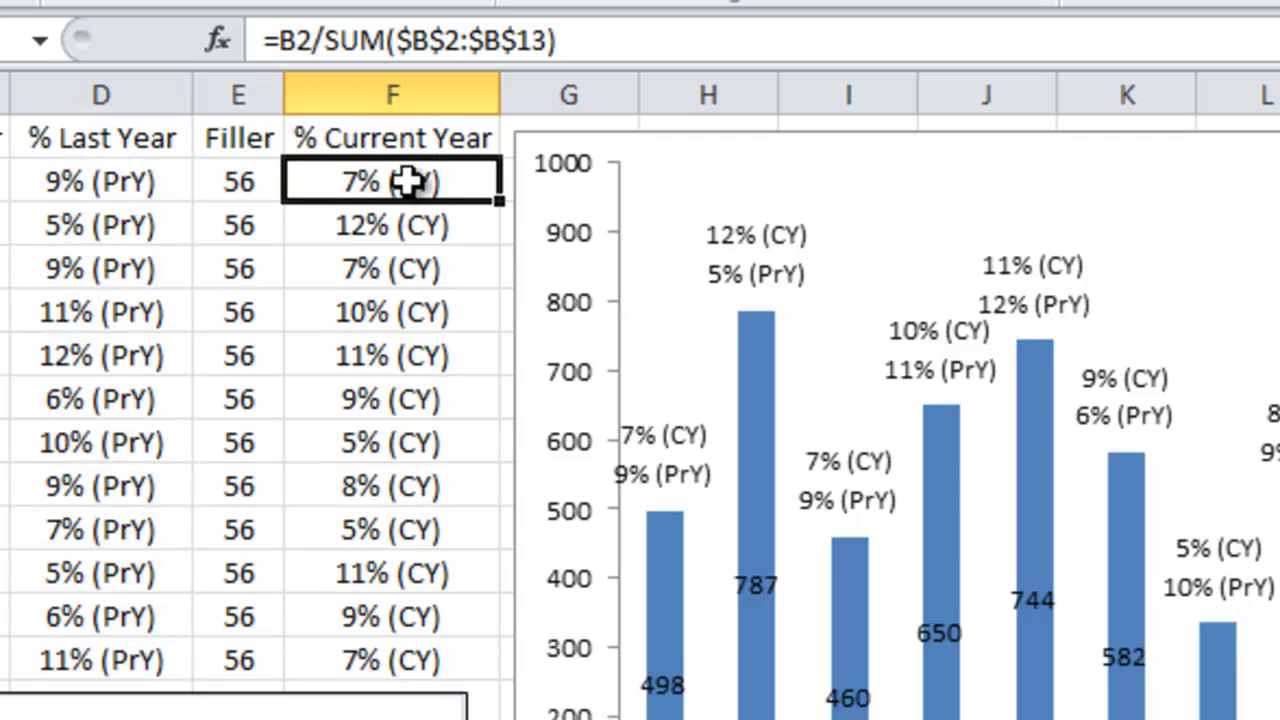
{"action": "left_click_drag", "start_coordinate": [371, 180], "coordinate": [390, 668]}
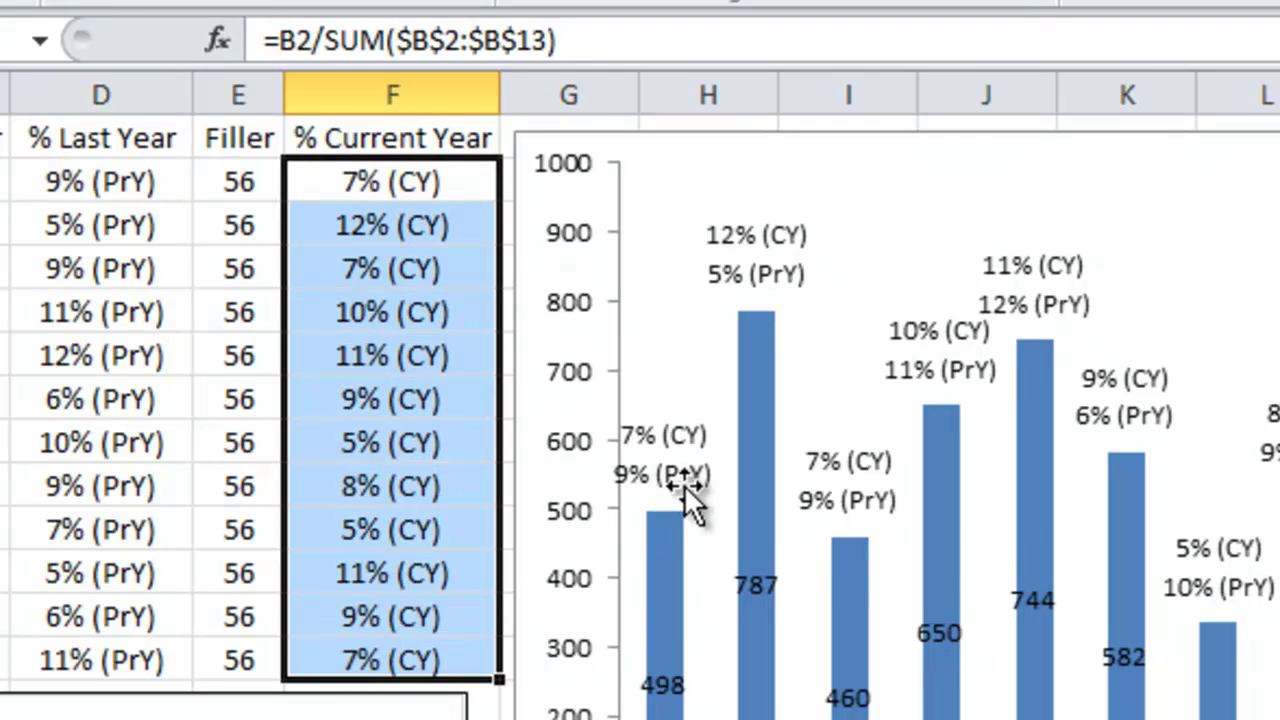
{"action": "left_click", "coordinate": [704, 505]}
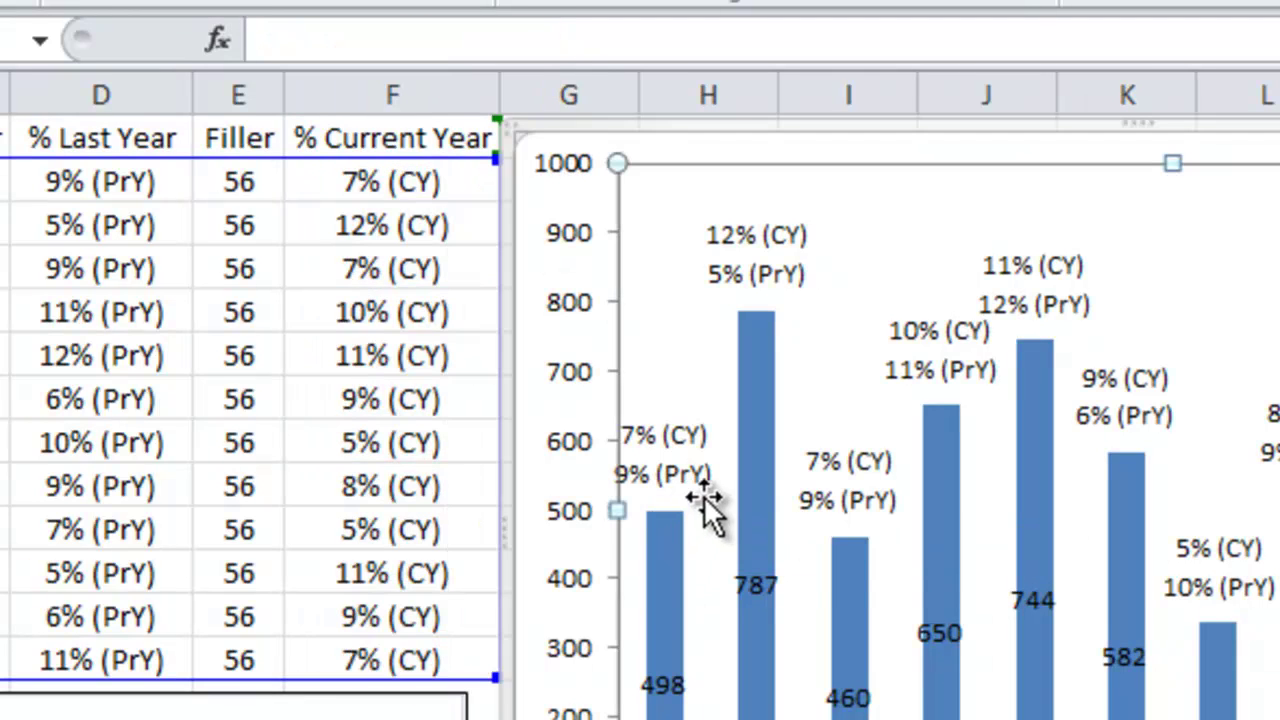
{"action": "left_click", "coordinate": [702, 488]}
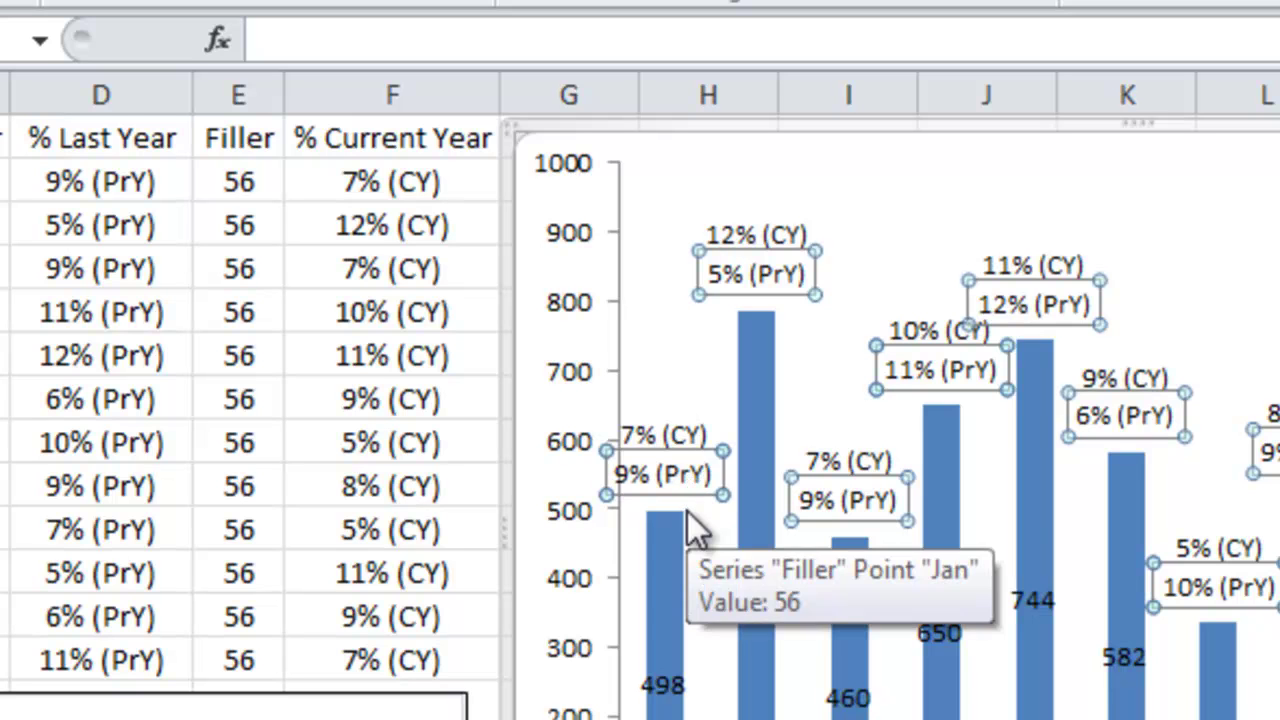
{"action": "left_click", "coordinate": [676, 436]}
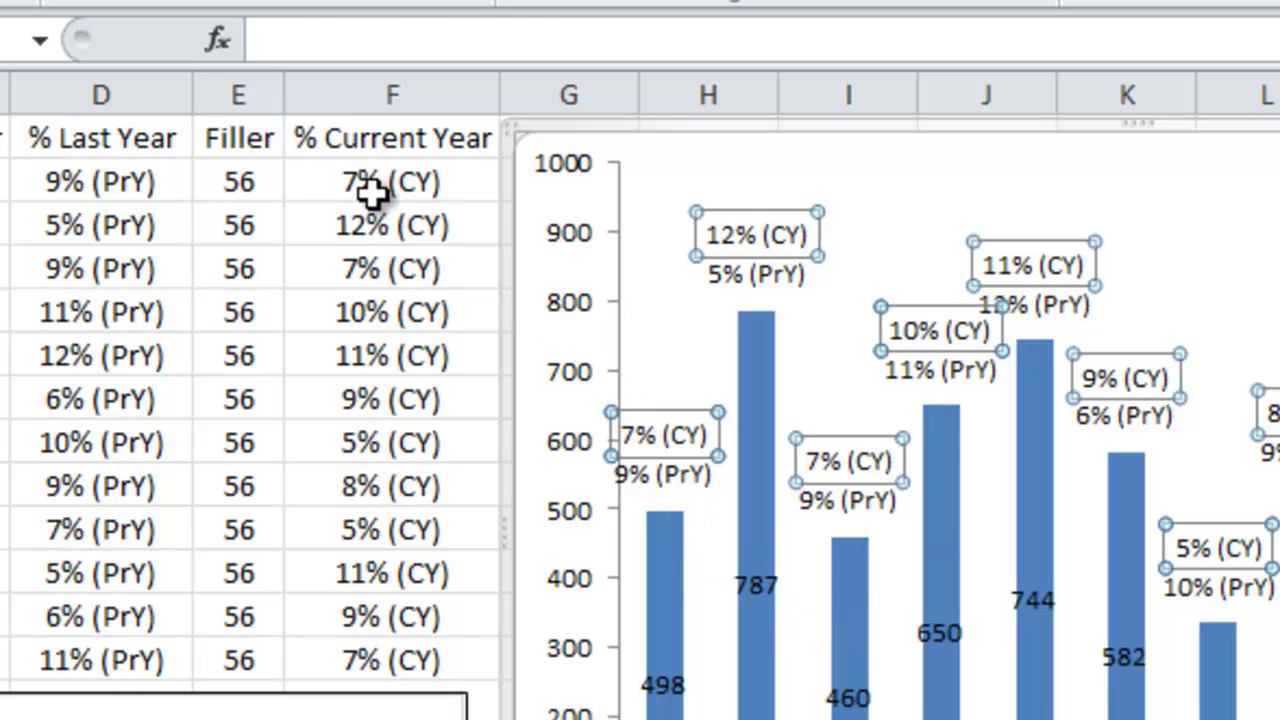
{"action": "left_click", "coordinate": [372, 193]}
{"action": "left_click_drag", "start_coordinate": [372, 193], "coordinate": [392, 660]}
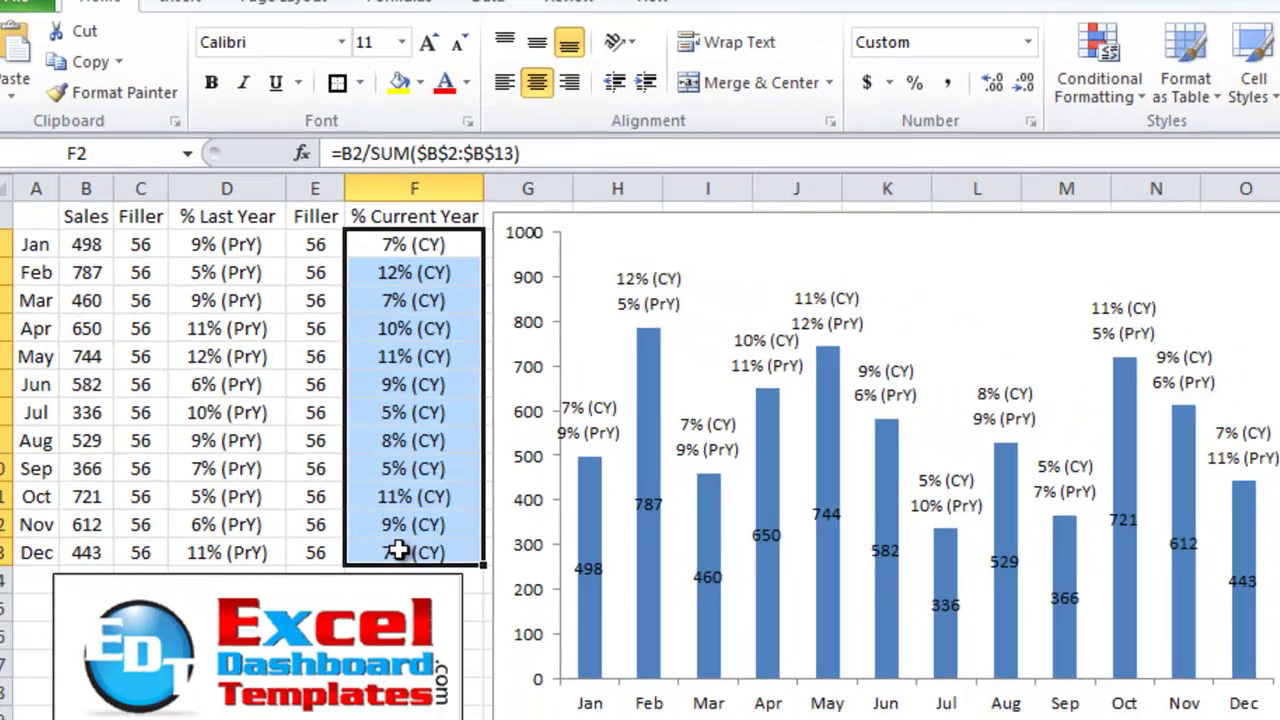
Step: Apply the custom number format 0% ("CurrY") to the % Current Year cells so they read 7% (CurrY)
{"action": "left_click", "coordinate": [1027, 42]}
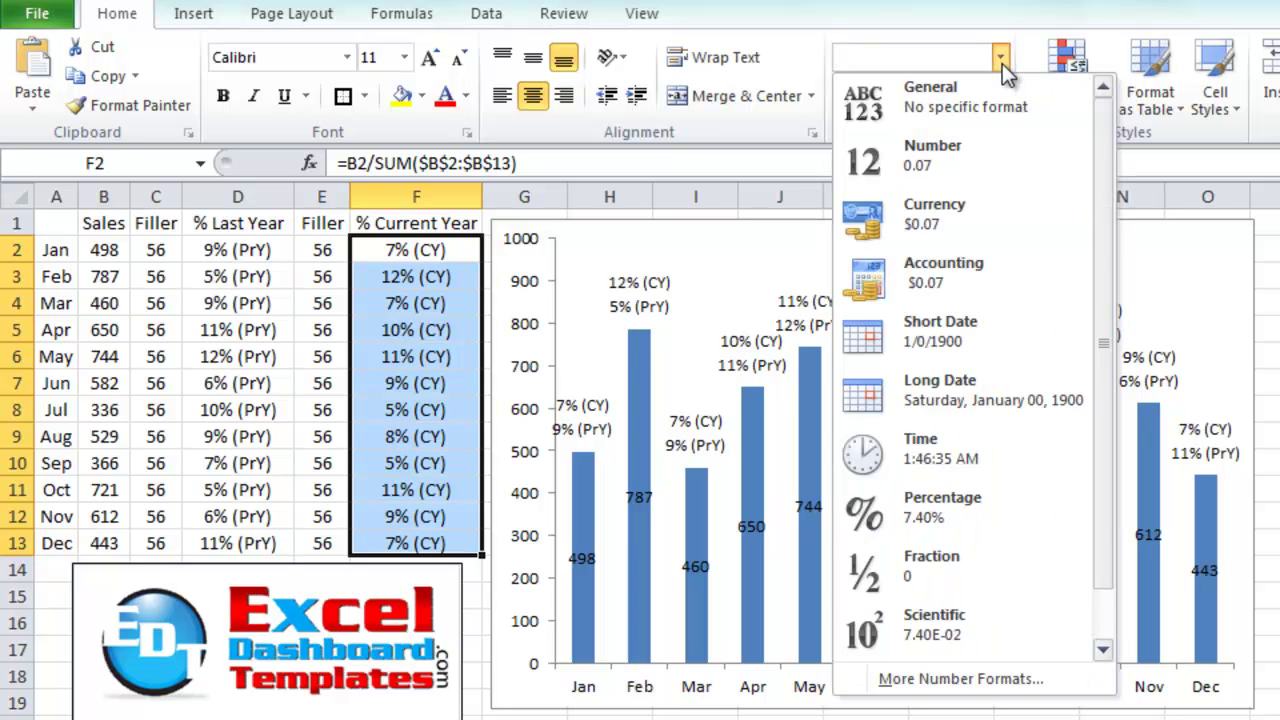
{"action": "left_click", "coordinate": [905, 682]}
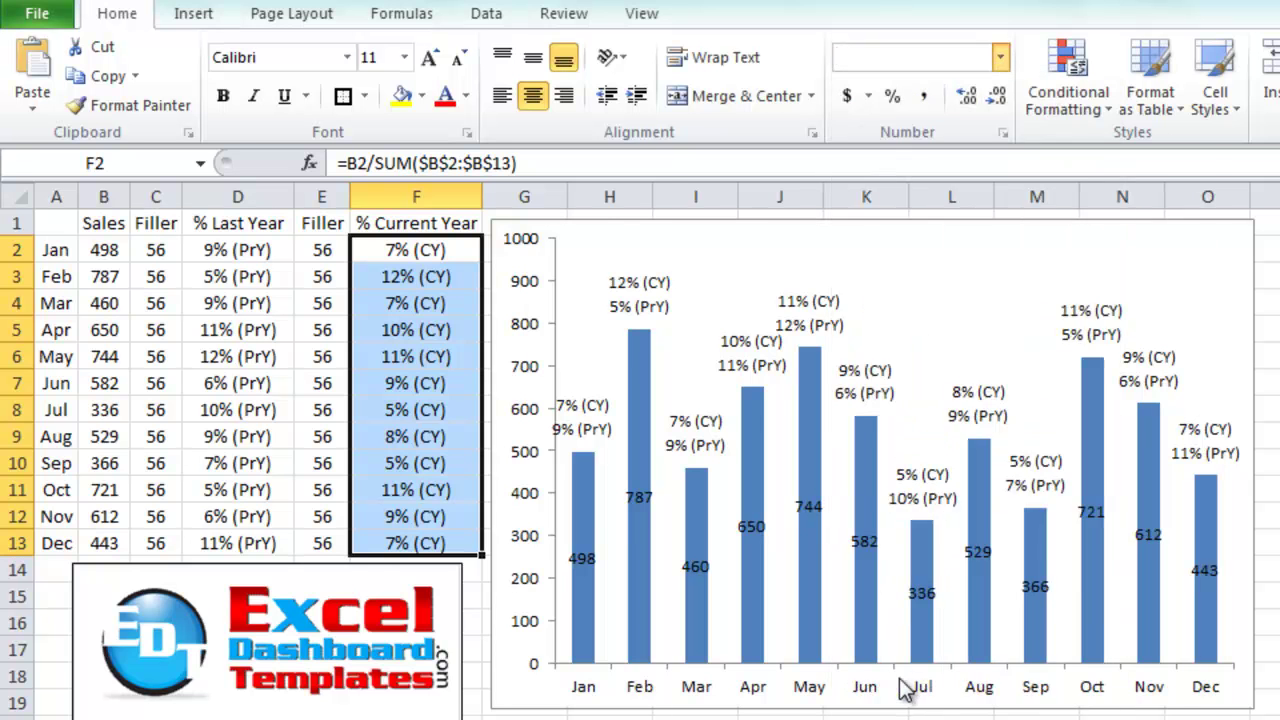
{"action": "left_click", "coordinate": [600, 370]}
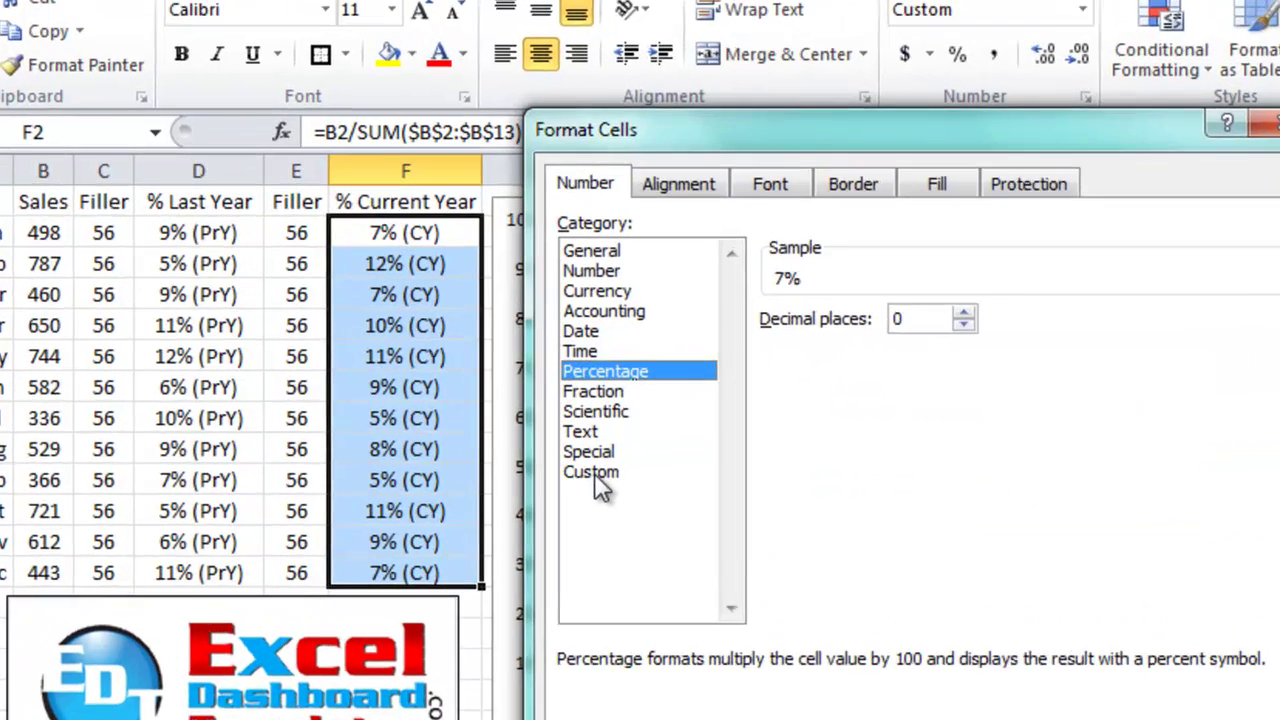
{"action": "left_click", "coordinate": [578, 457]}
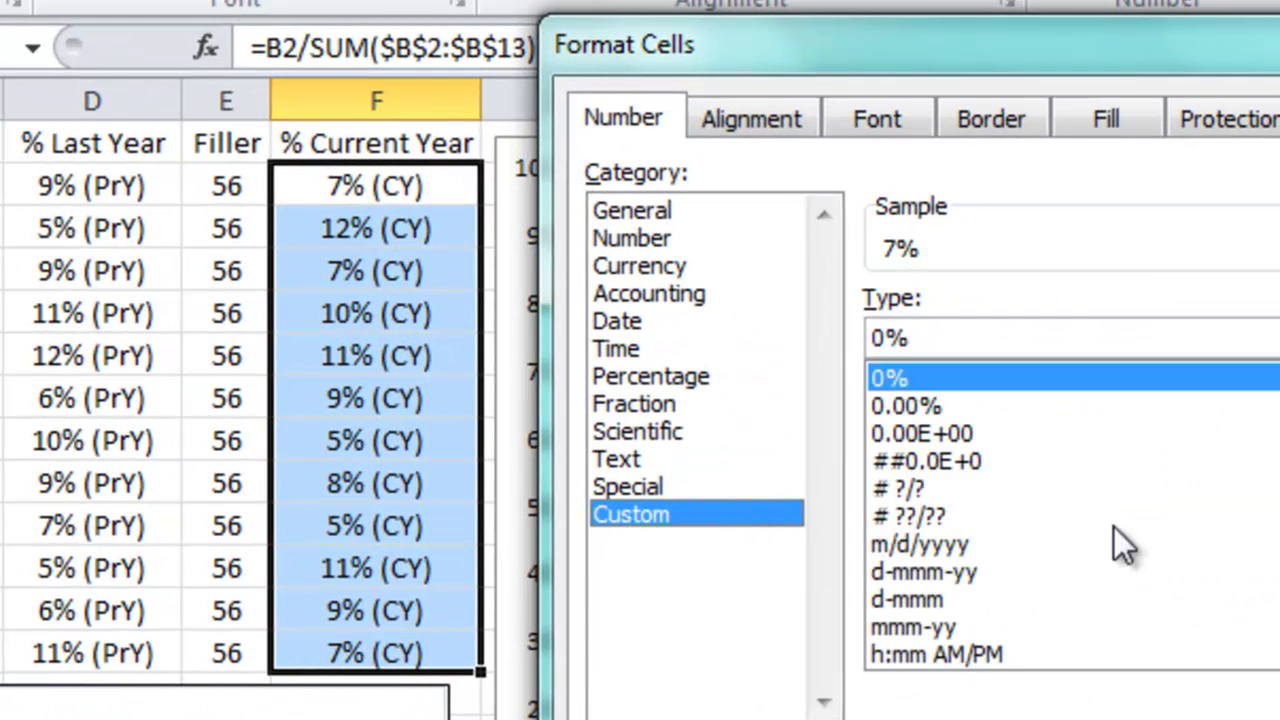
{"action": "left_click", "coordinate": [920, 332]}
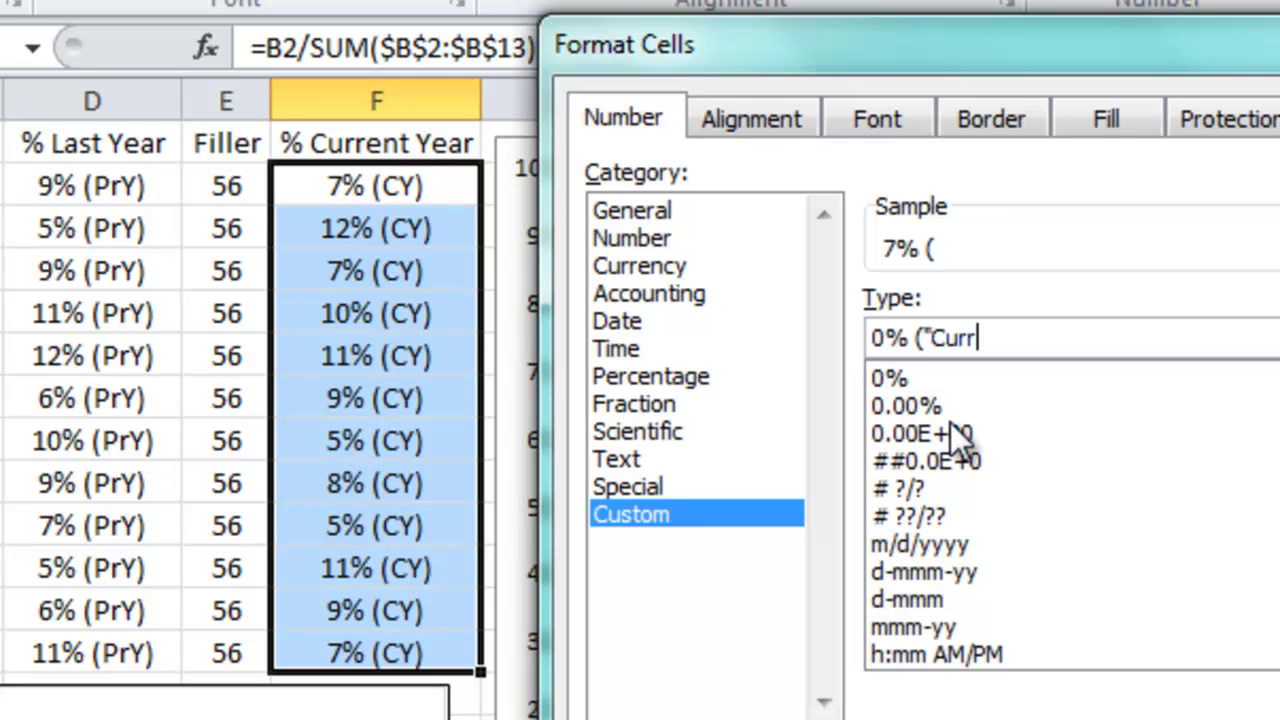
{"action": "type", "text": "(\"CurrY\""}
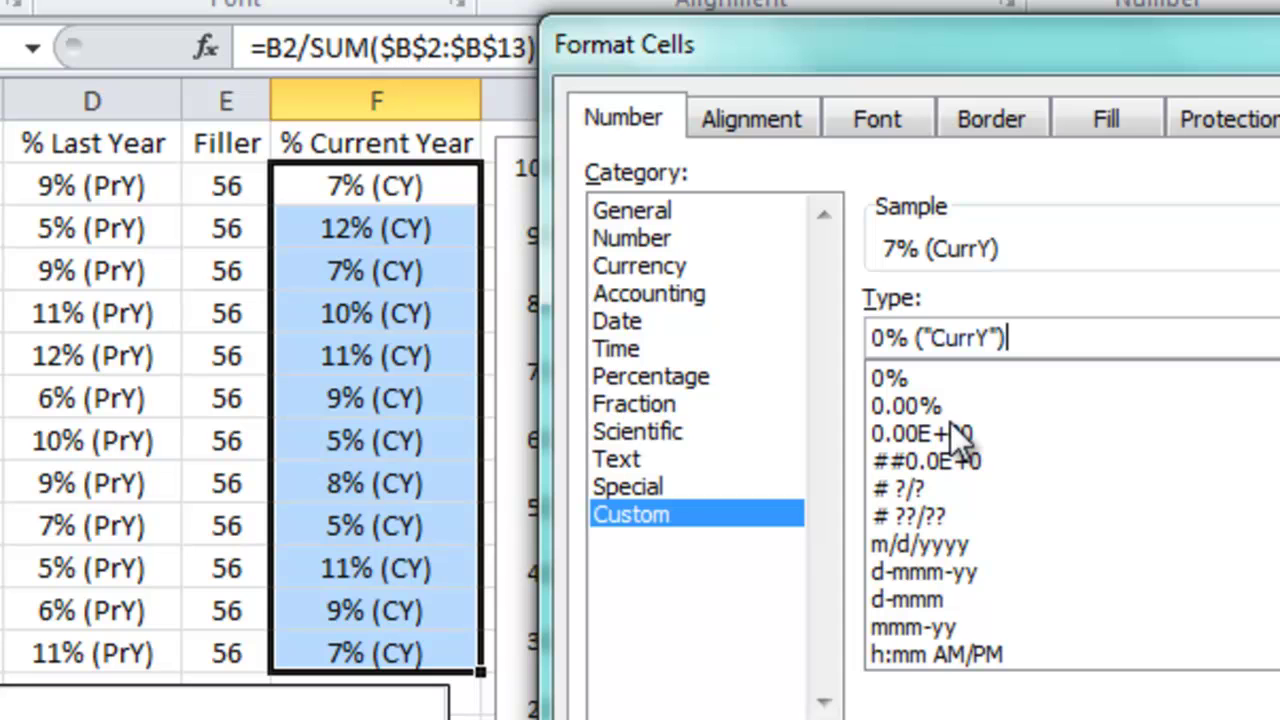
{"action": "key", "text": "Return"}
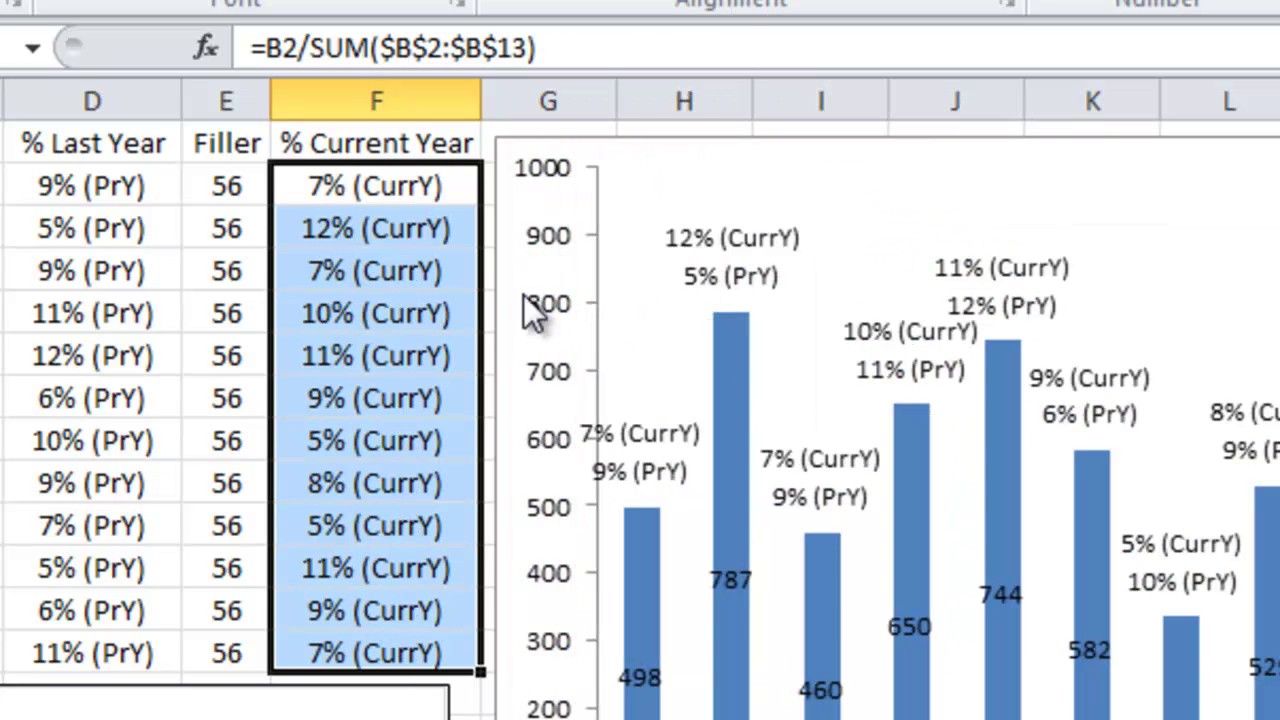
{"action": "left_click_drag", "start_coordinate": [376, 185], "coordinate": [385, 675]}
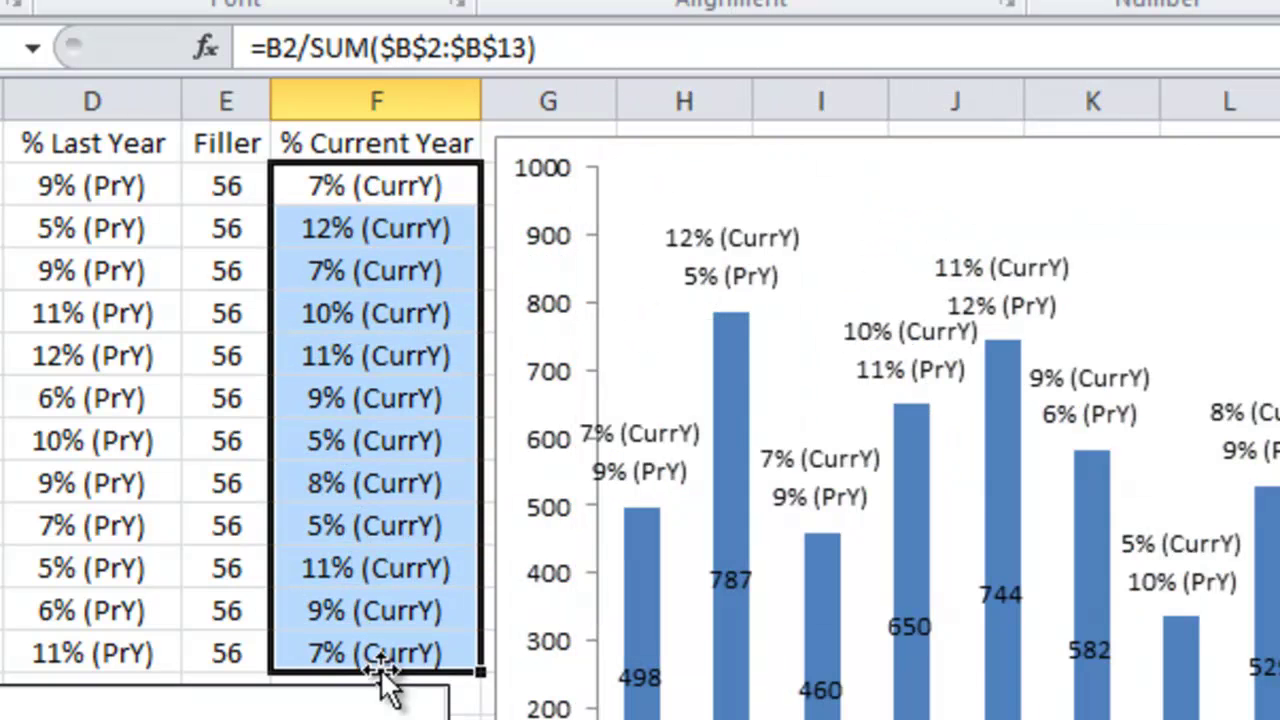
{"action": "left_click", "coordinate": [370, 440]}
{"action": "left_click", "coordinate": [350, 313]}
{"action": "left_click", "coordinate": [345, 228]}
{"action": "left_click", "coordinate": [405, 186]}
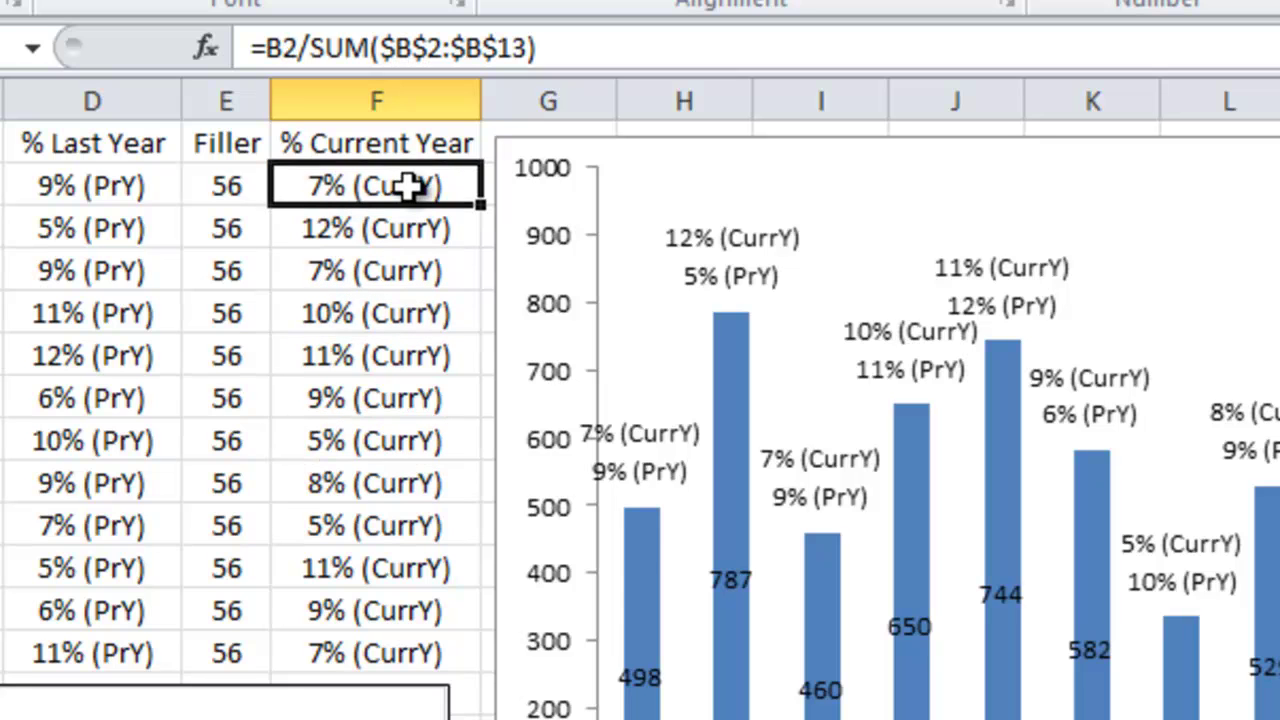
{"action": "left_click", "coordinate": [748, 246]}
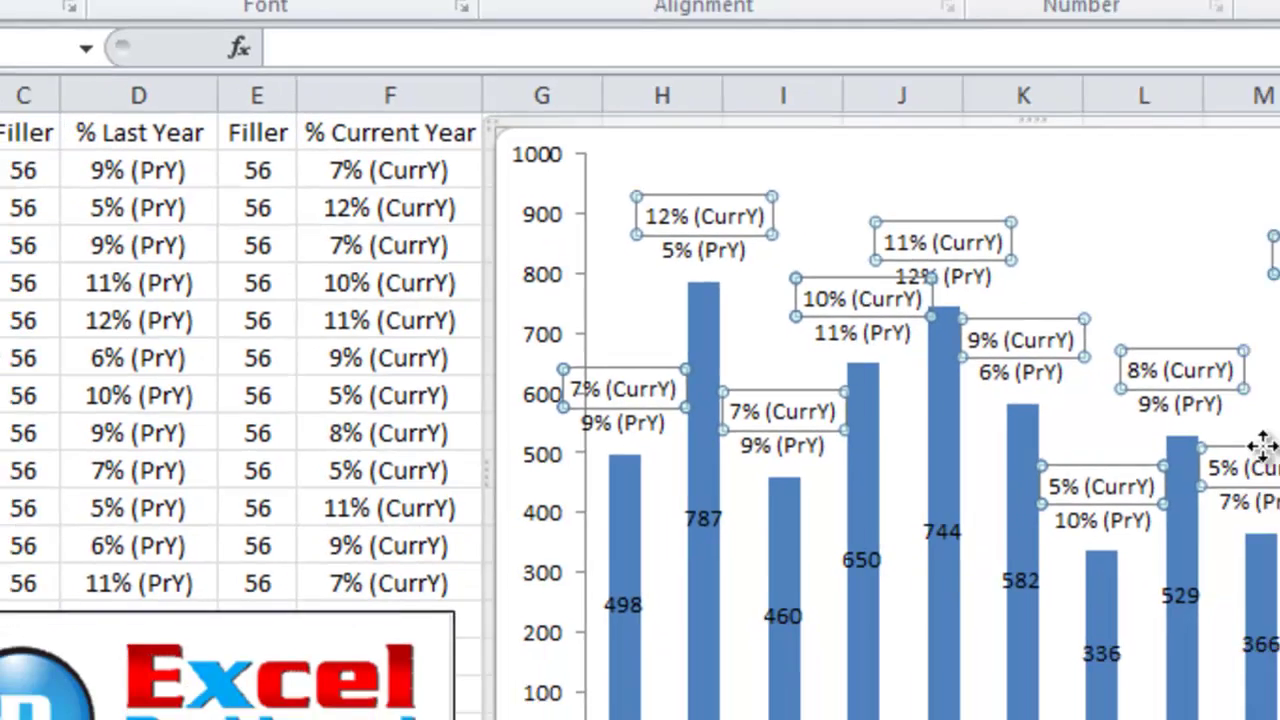
{"action": "left_click", "coordinate": [1068, 200]}
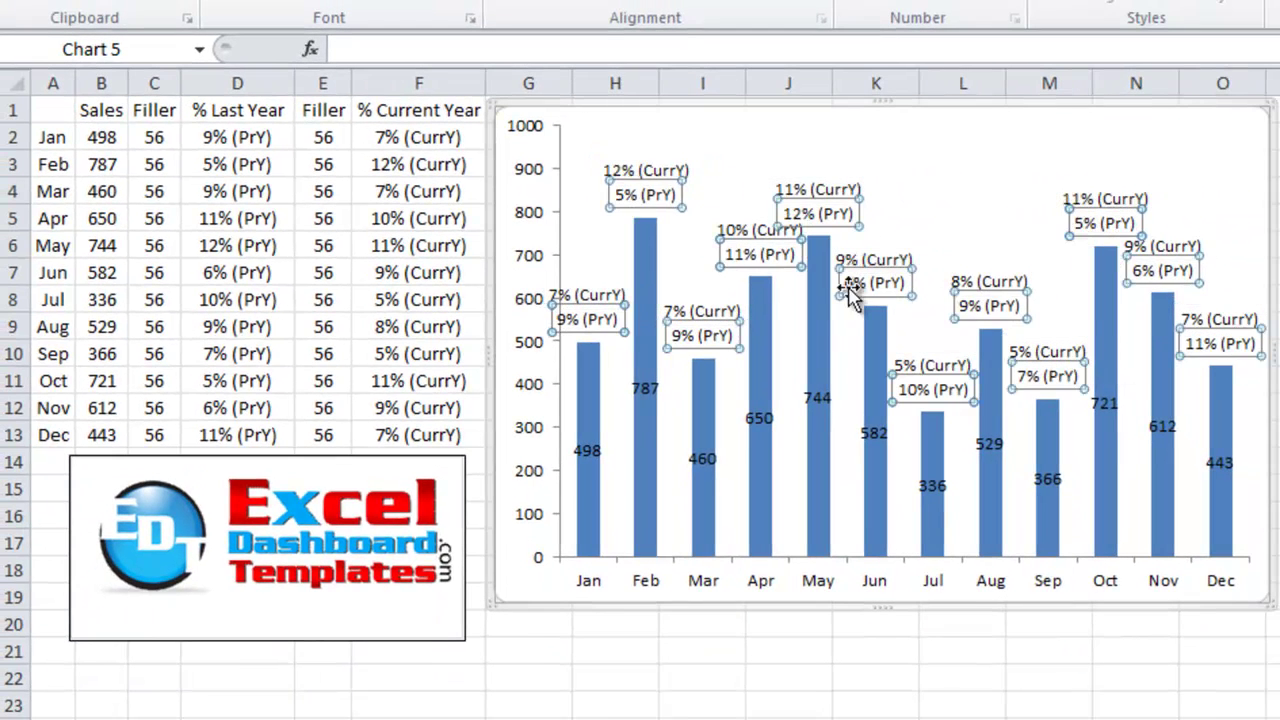
{"action": "left_click", "coordinate": [1220, 190]}
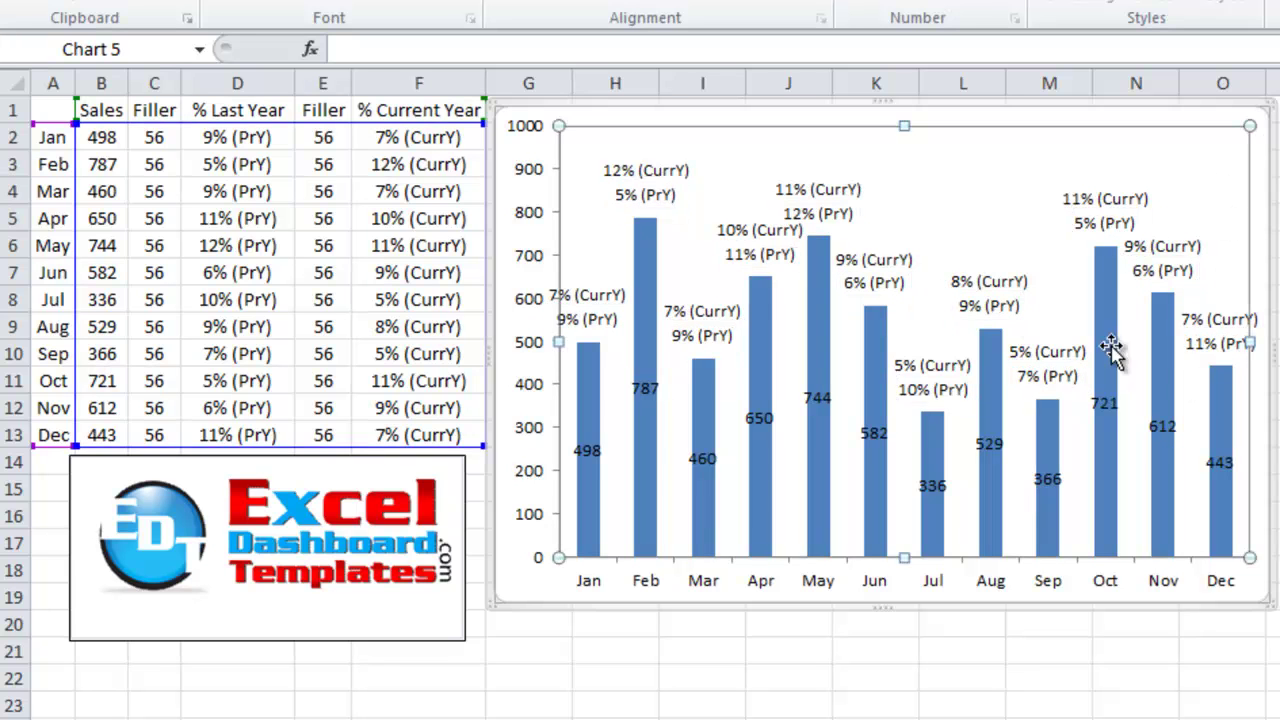
{"action": "left_click", "coordinate": [894, 683]}
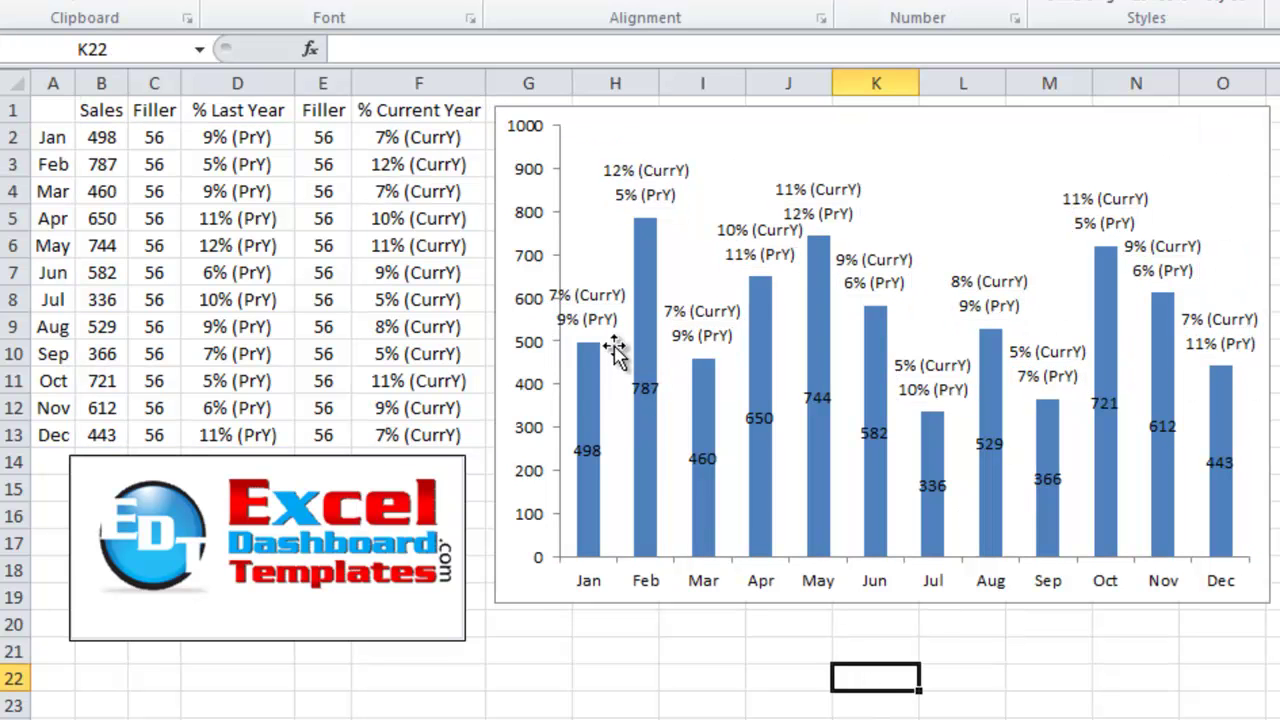
{"action": "mouse_move", "coordinate": [587, 378]}
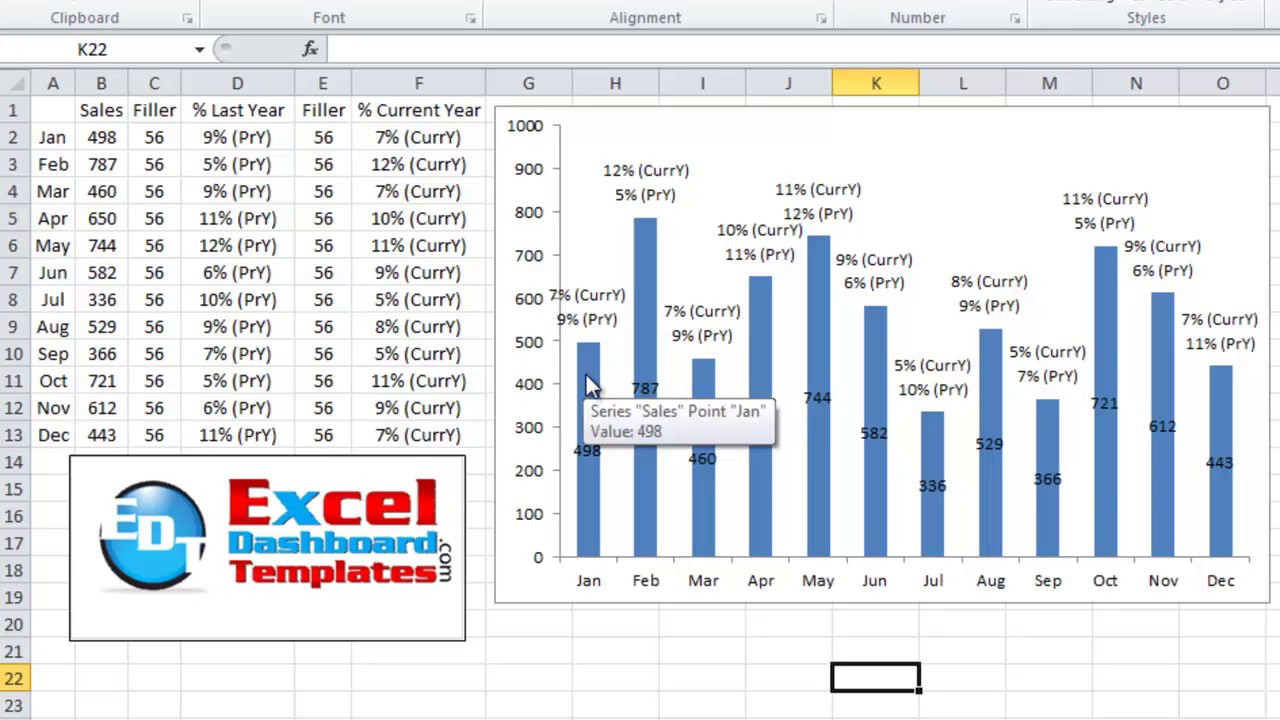
{"action": "mouse_move", "coordinate": [712, 388]}
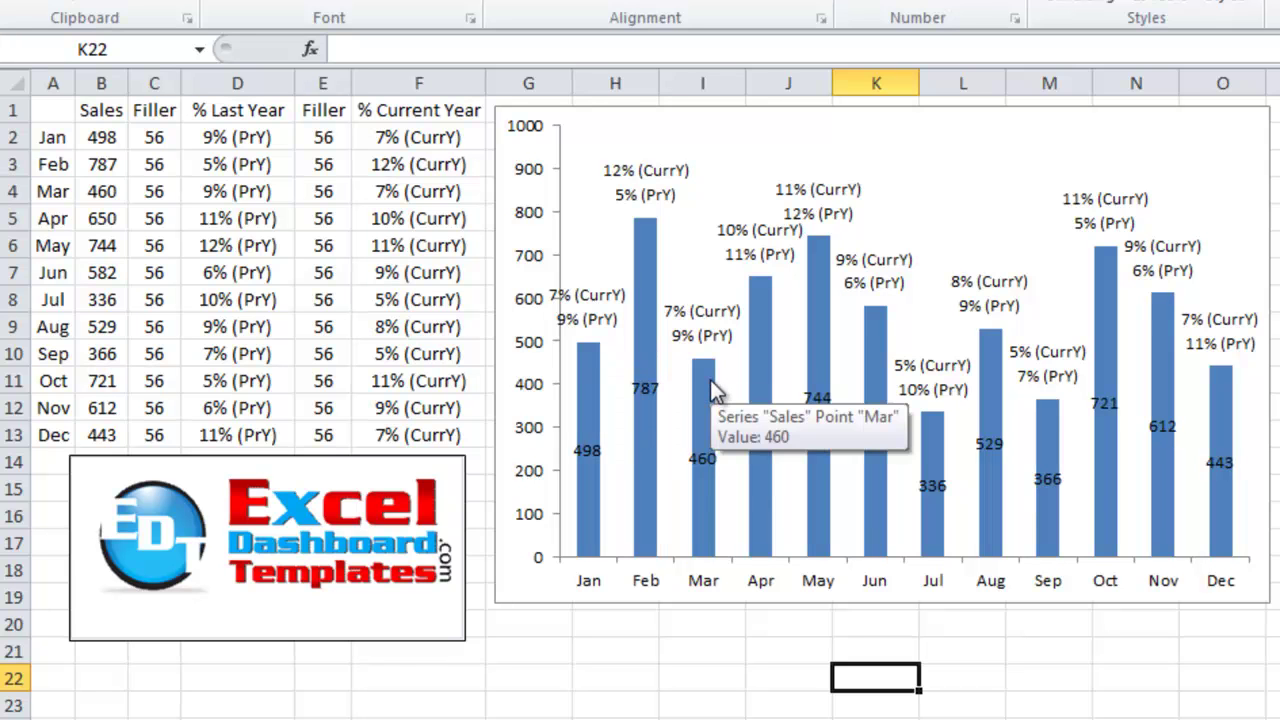
{"action": "left_click_drag", "start_coordinate": [386, 137], "coordinate": [390, 426]}
{"action": "left_click_drag", "start_coordinate": [320, 140], "coordinate": [322, 432]}
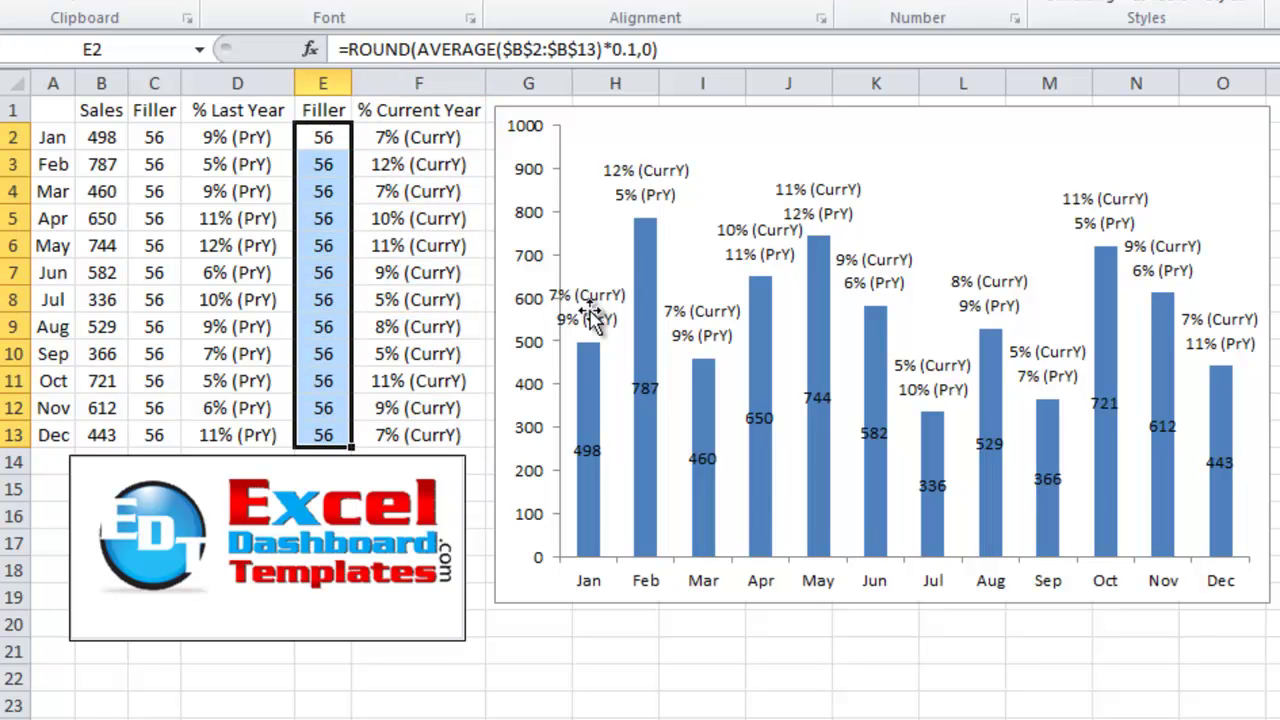
{"action": "left_click", "coordinate": [586, 300]}
{"action": "left_click", "coordinate": [588, 336]}
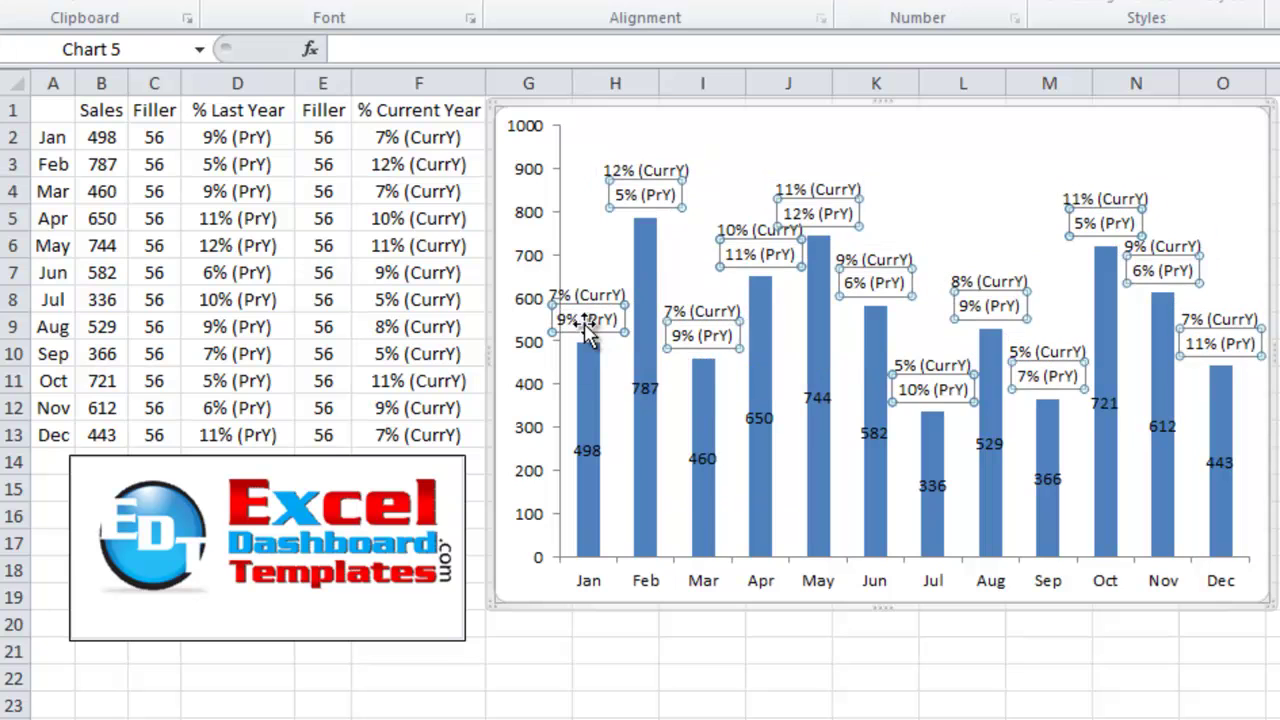
{"action": "left_click", "coordinate": [340, 264]}
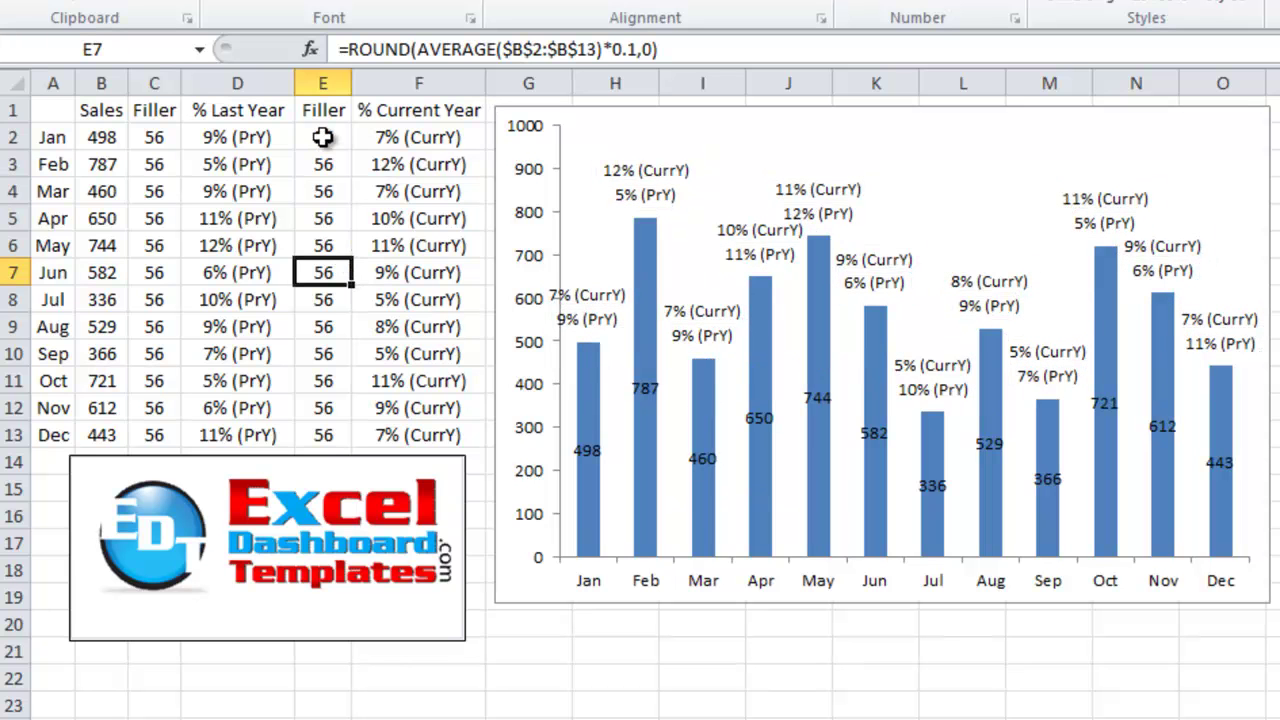
{"action": "left_click_drag", "start_coordinate": [30, 106], "coordinate": [400, 440]}
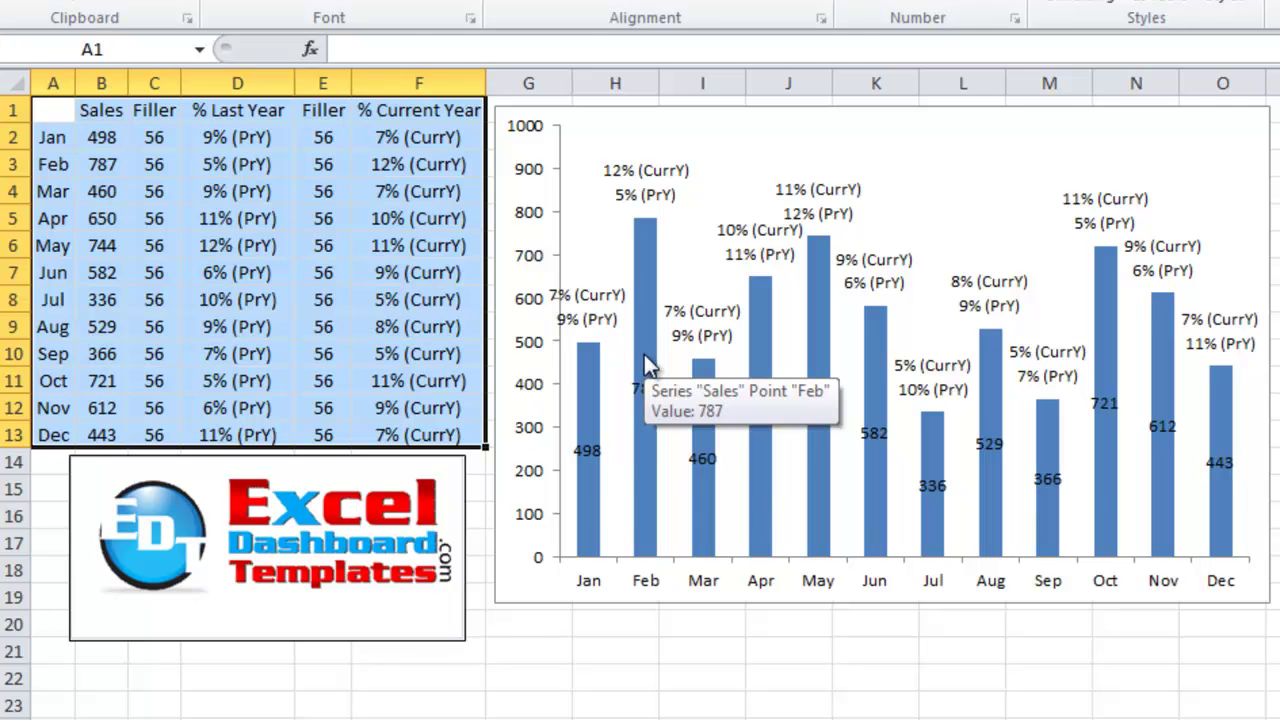
{"action": "left_click", "coordinate": [592, 336]}
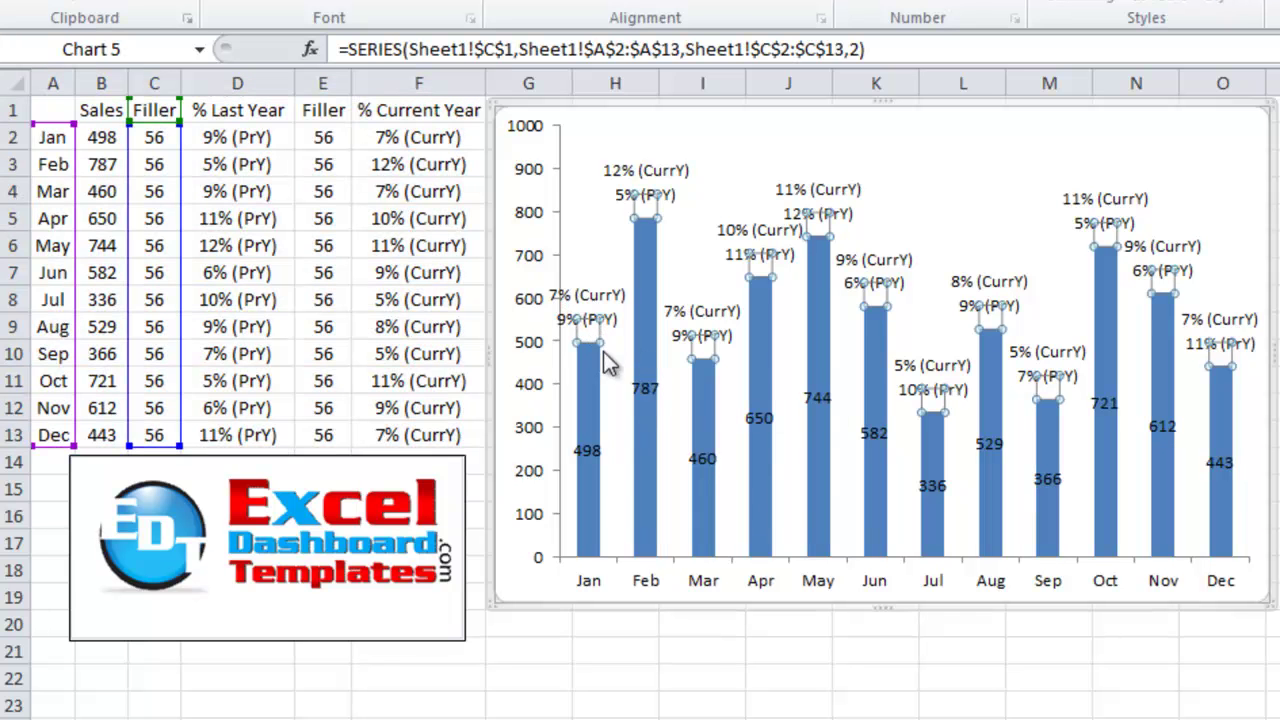
{"action": "key", "text": "Down"}
{"action": "key", "text": "Down"}
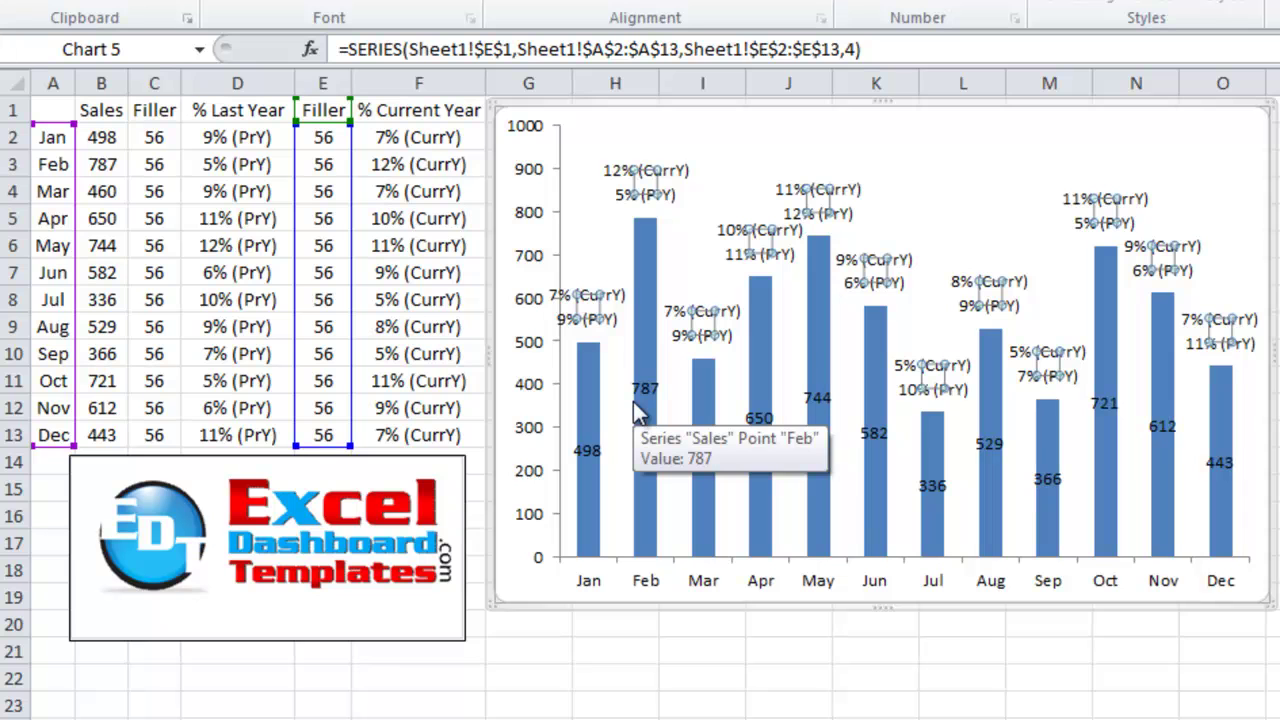
{"action": "key", "text": "Up"}
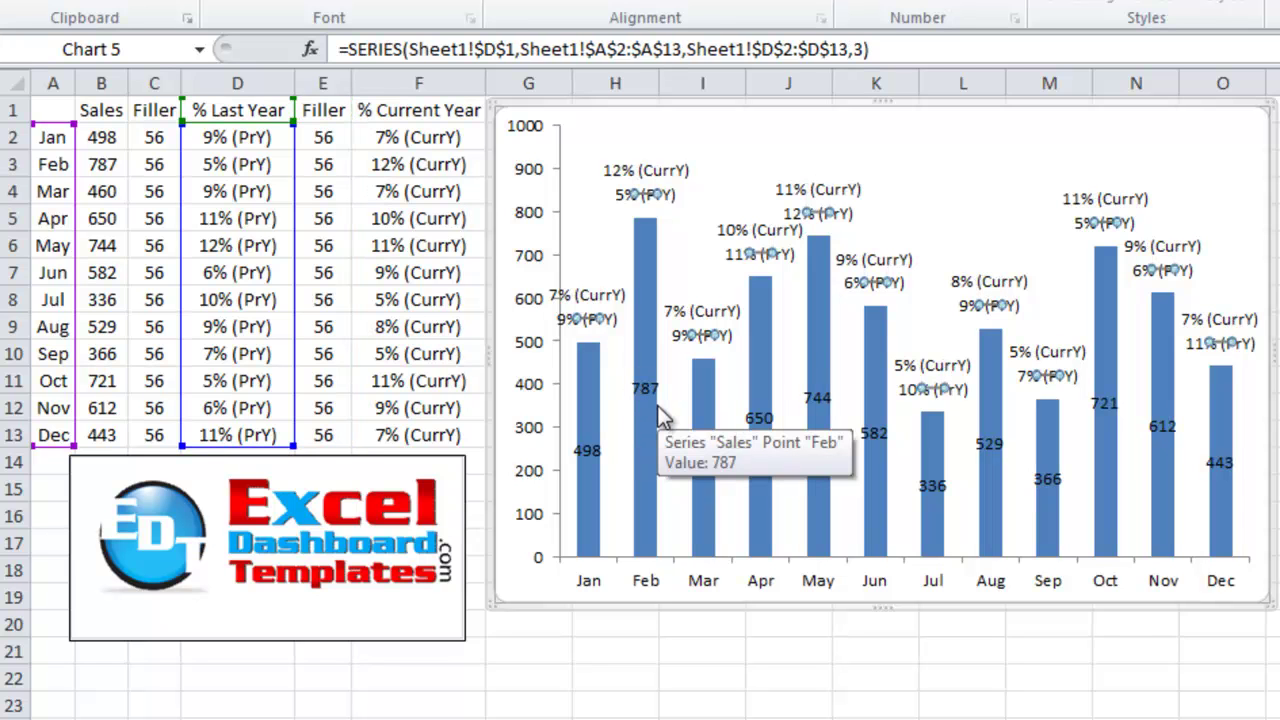
{"action": "key", "text": "Up"}
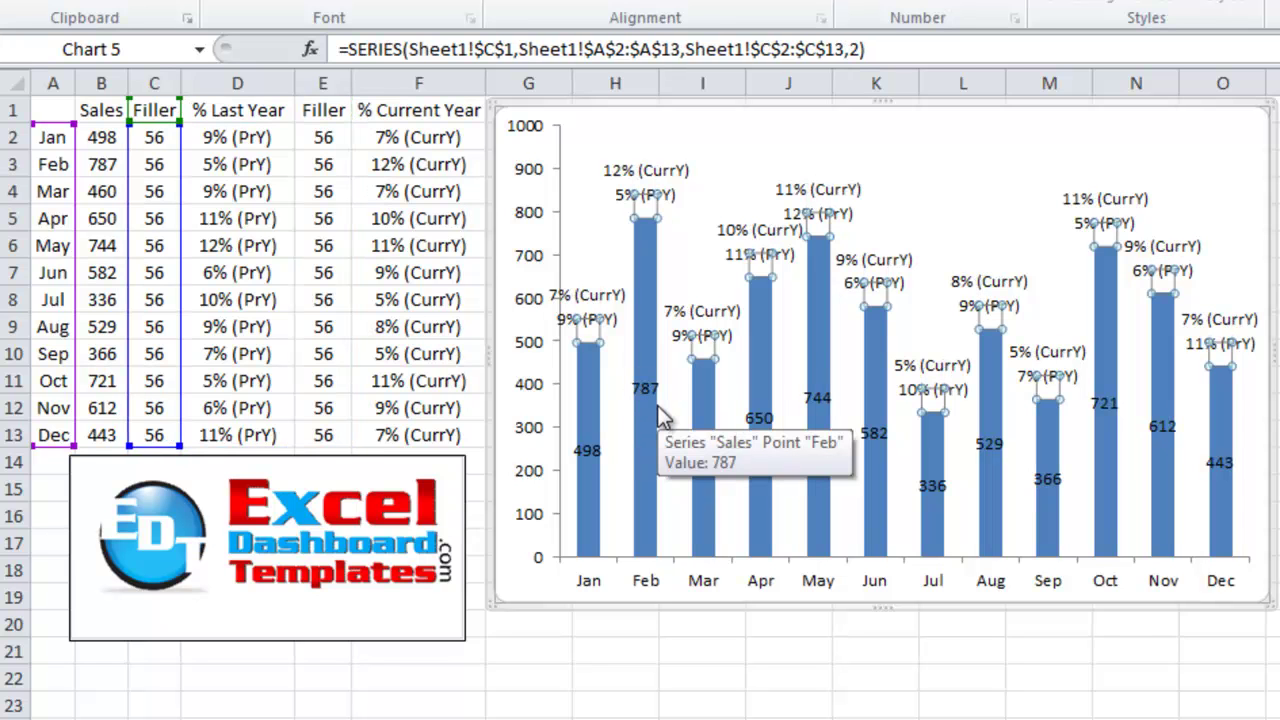
{"action": "left_click", "coordinate": [1220, 415]}
{"action": "key", "text": "Escape"}
{"action": "key", "text": "Escape"}
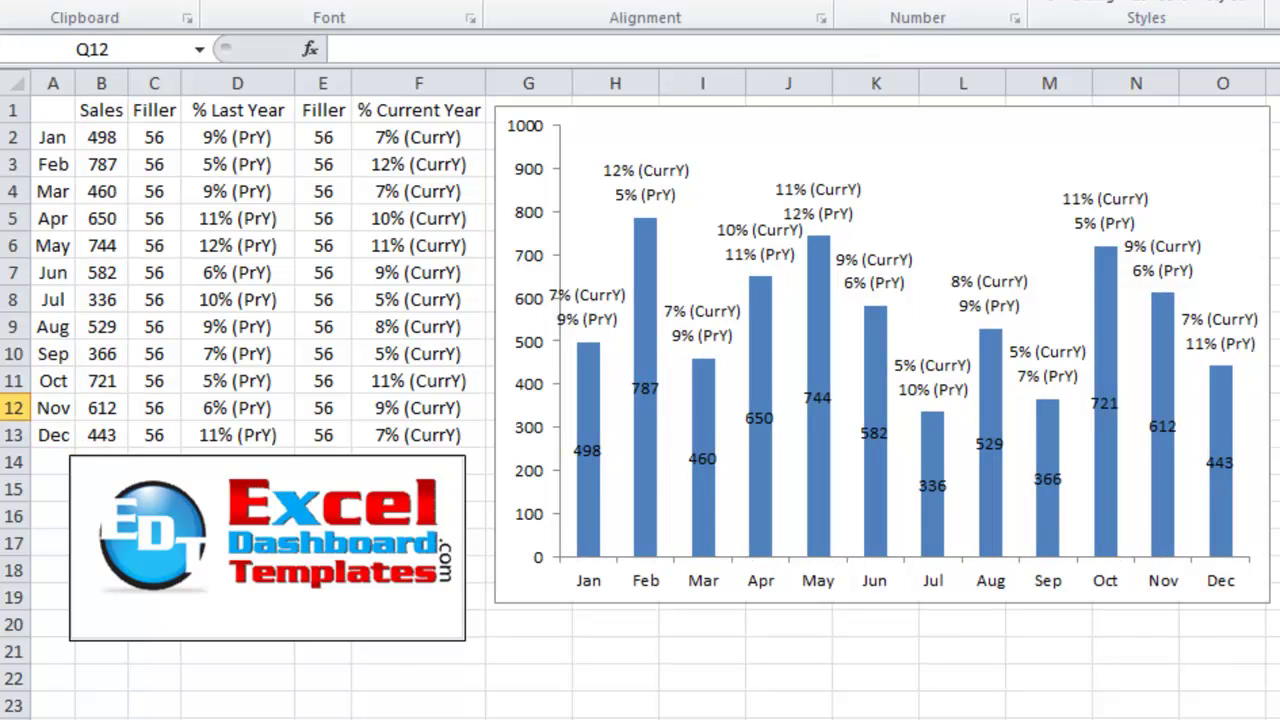